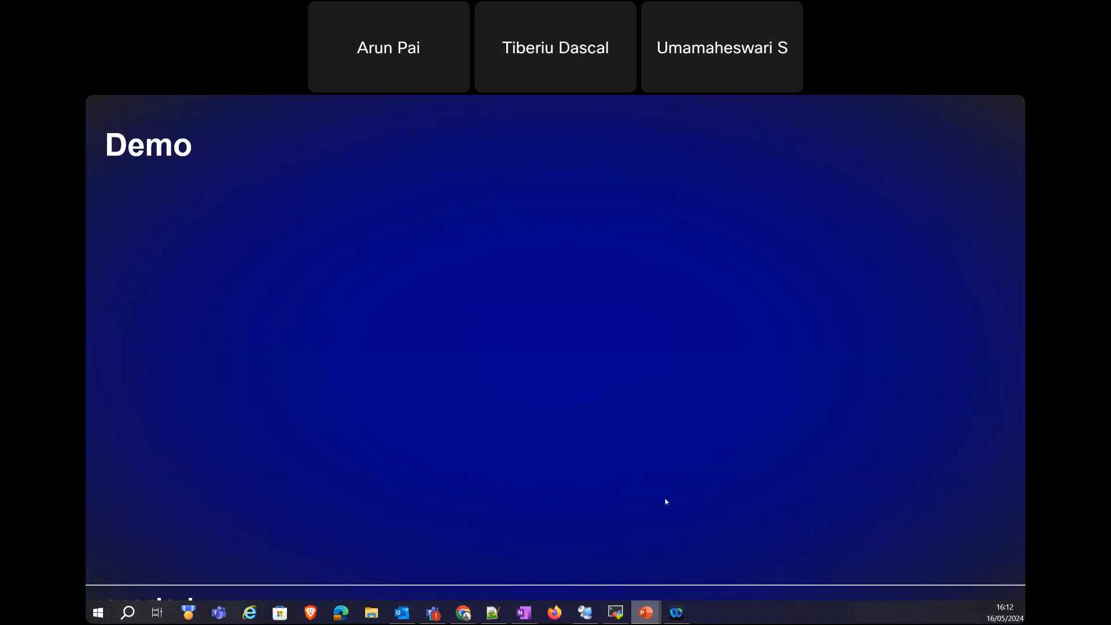
# Switch to the browser window with the FinOps Solutions page on ITOM Marketplace and highlight the page title.
pyautogui.click(464, 614)
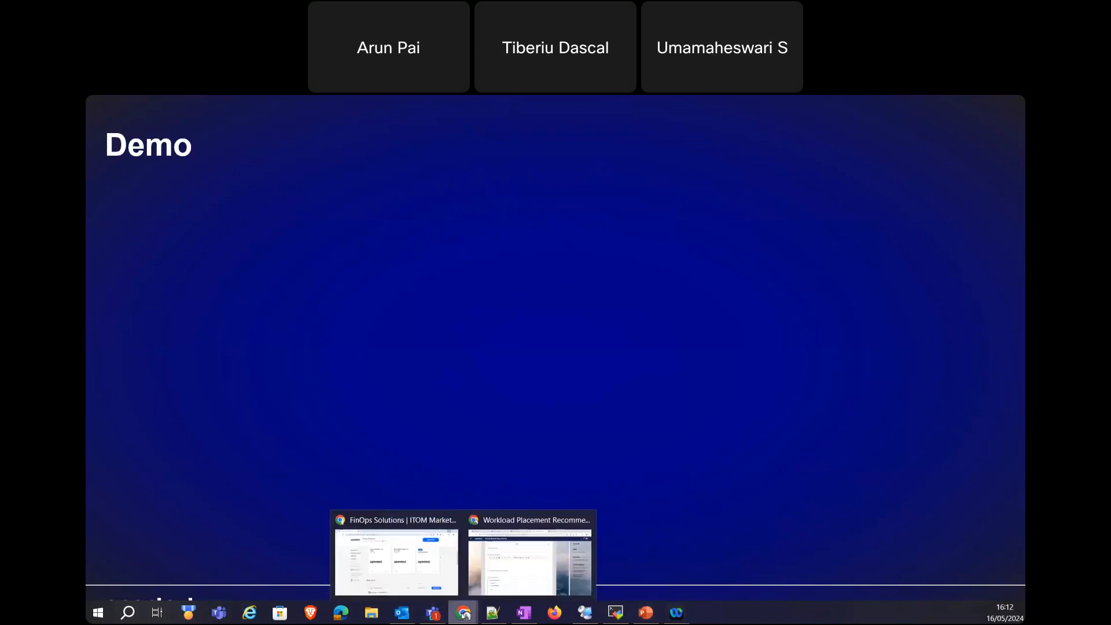
pyautogui.click(430, 576)
pyautogui.scroll(1, 937, 418)
pyautogui.scroll(7, 936, 415)
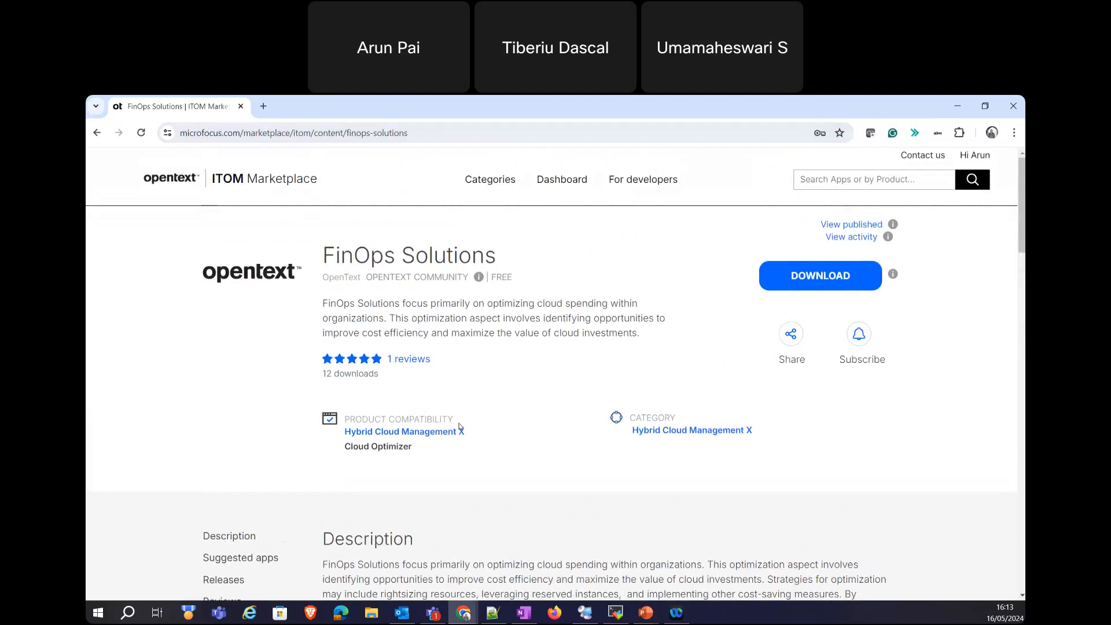
pyautogui.moveTo(322, 256); pyautogui.dragTo(529, 258)
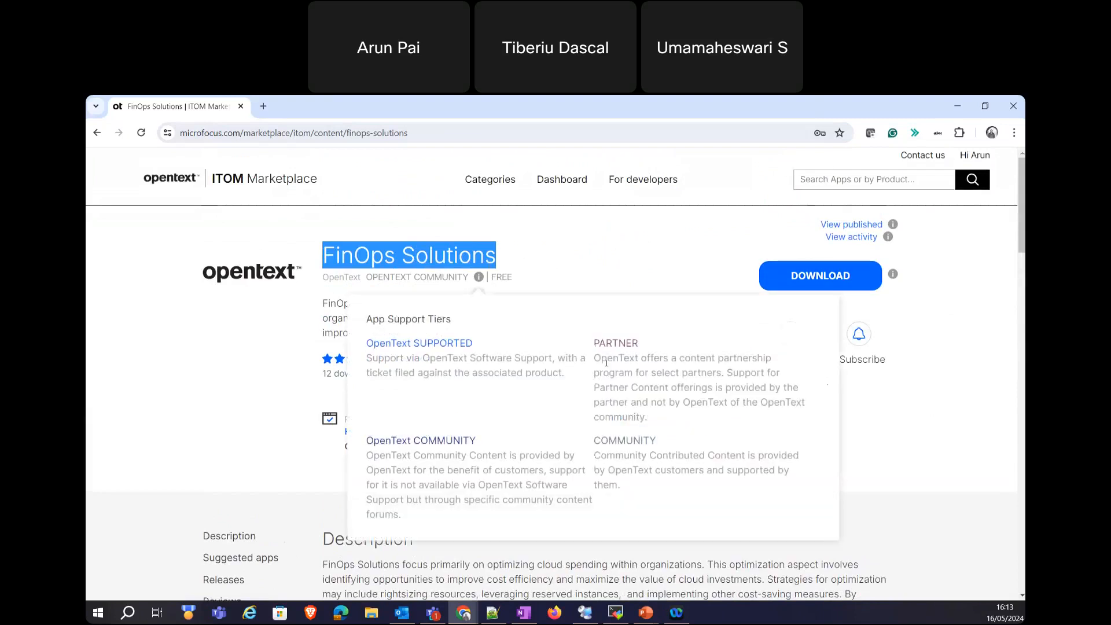
# Review the FinOps Solutions 1.0.0 release details and highlight the Tag Management section in the release notes.
pyautogui.scroll(-1, 960, 438)
pyautogui.scroll(-10, 960, 438)
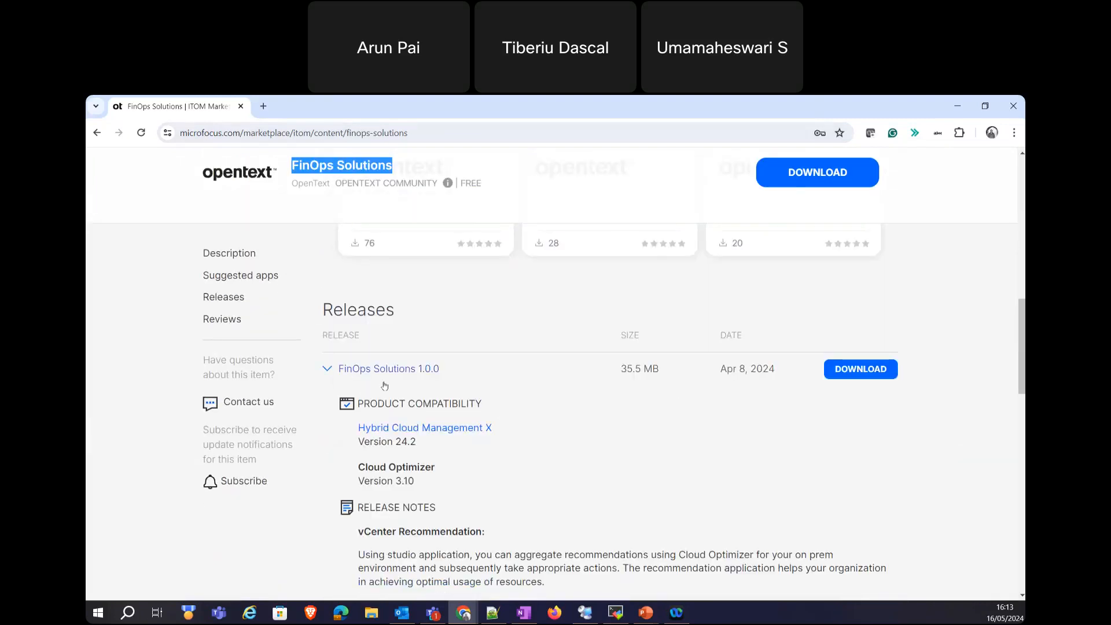
pyautogui.scroll(-4, 755, 433)
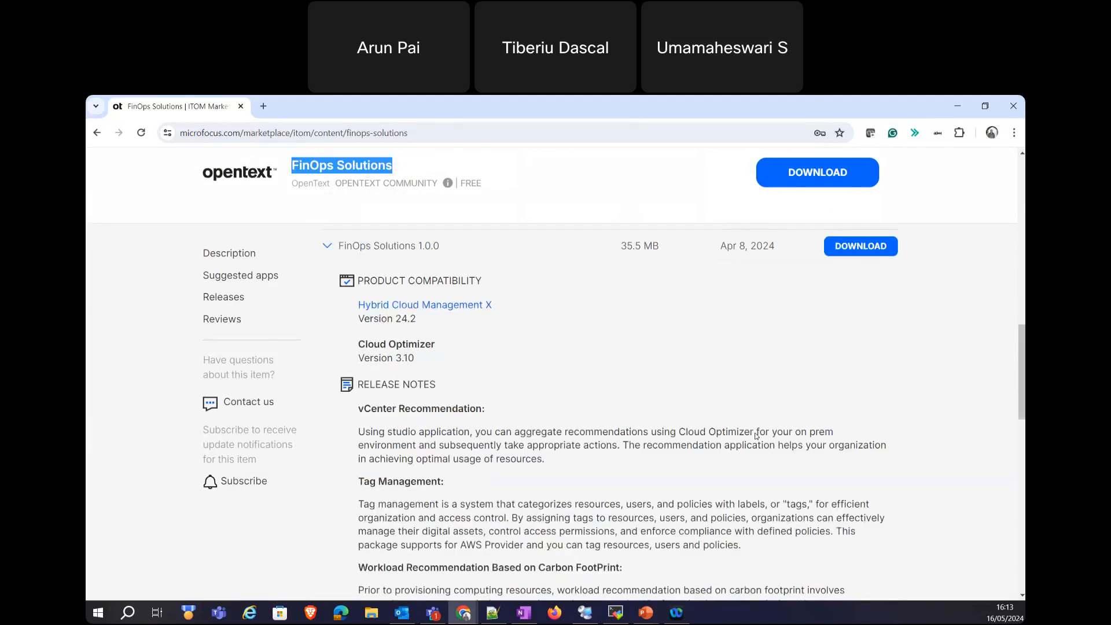
pyautogui.moveTo(360, 358); pyautogui.dragTo(493, 408)
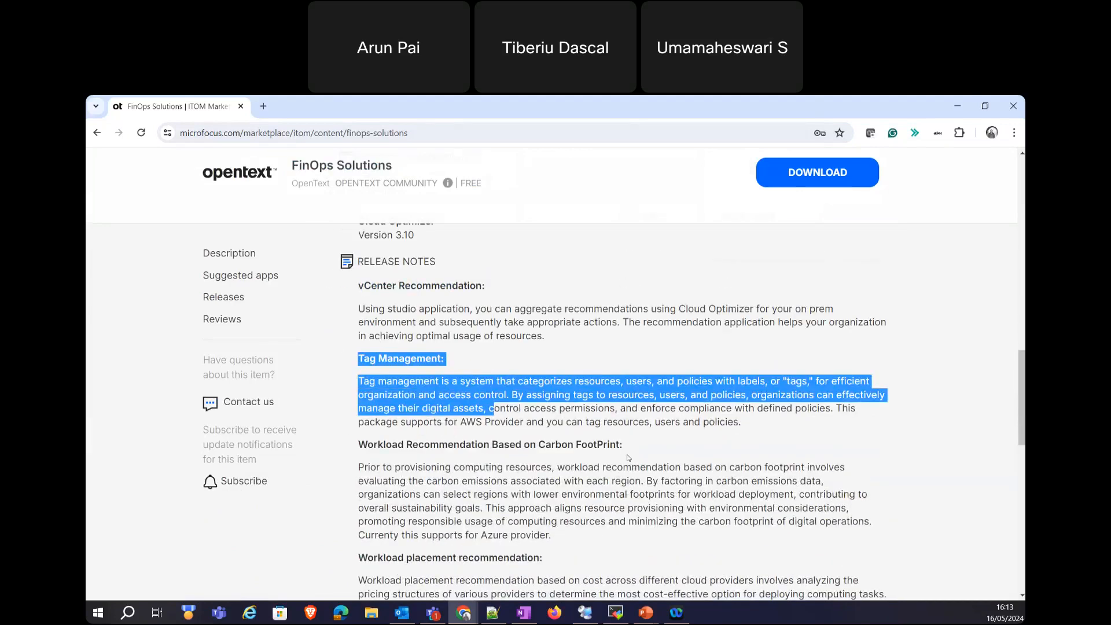
pyautogui.scroll(-2, 628, 458)
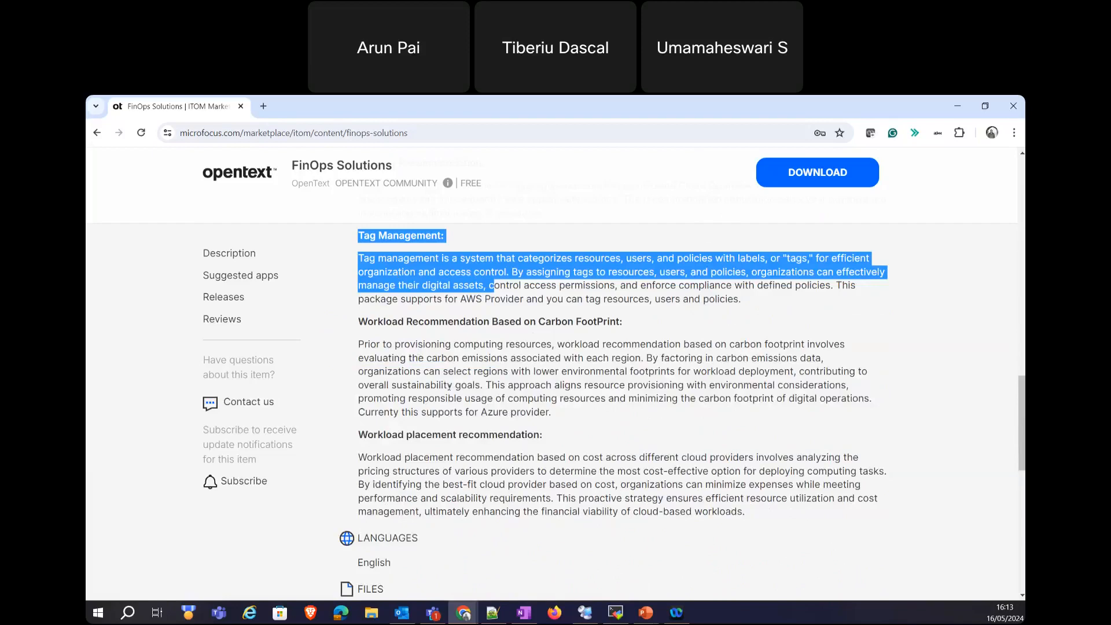
# Highlight the Carbon FootPrint and Workload placement recommendation headings in the release notes.
pyautogui.click(408, 323)
pyautogui.moveTo(405, 321); pyautogui.dragTo(637, 323)
pyautogui.click(547, 326)
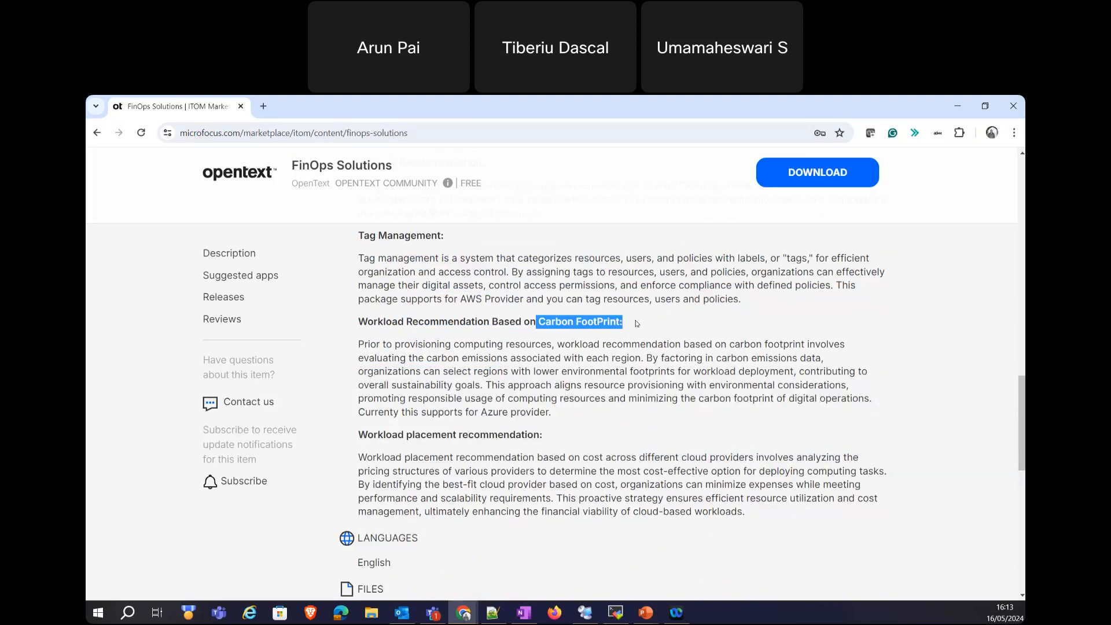
pyautogui.click(376, 435)
pyautogui.moveTo(376, 435); pyautogui.dragTo(548, 442)
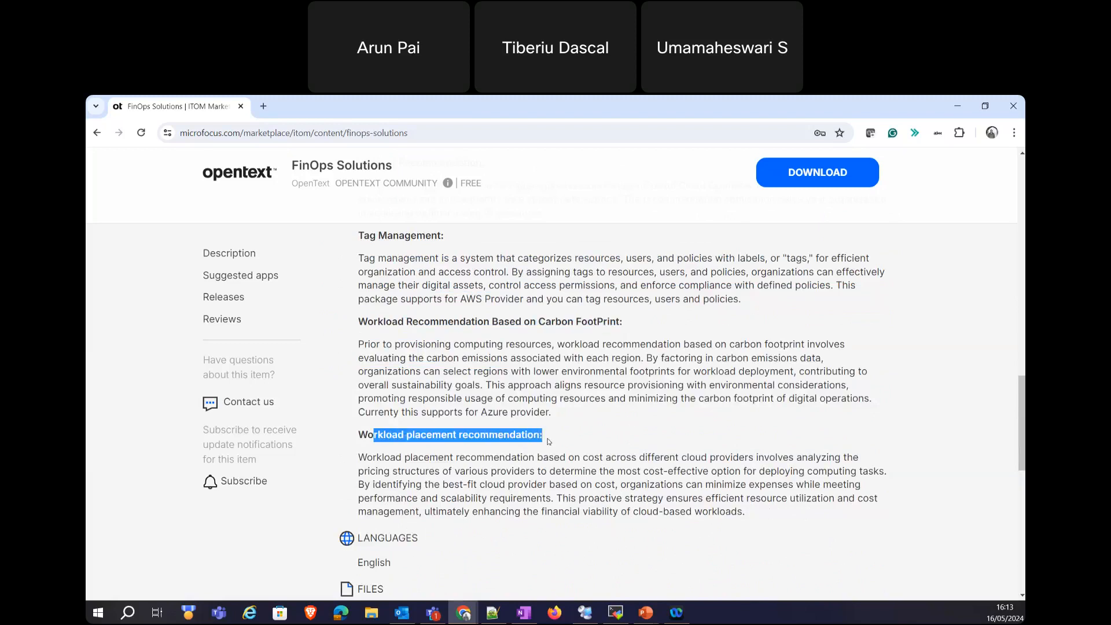
pyautogui.moveTo(566, 481); pyautogui.dragTo(566, 472)
pyautogui.click(431, 399)
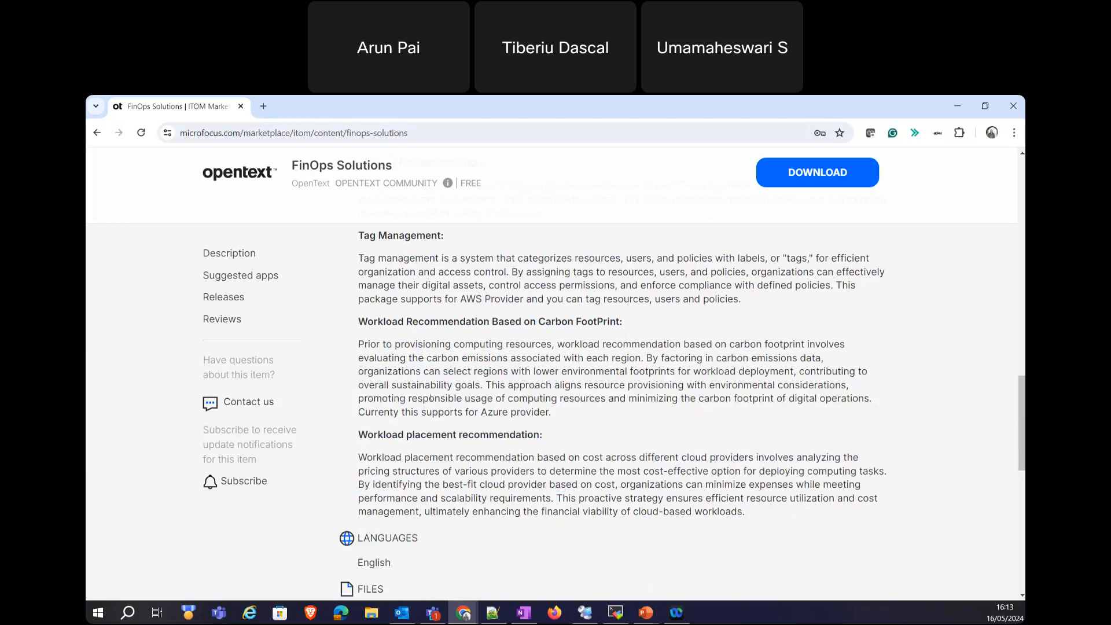
# Highlight the vCenter Recommendation section of the release notes, then clear the highlight.
pyautogui.scroll(1, 485, 455)
pyautogui.scroll(1, 479, 456)
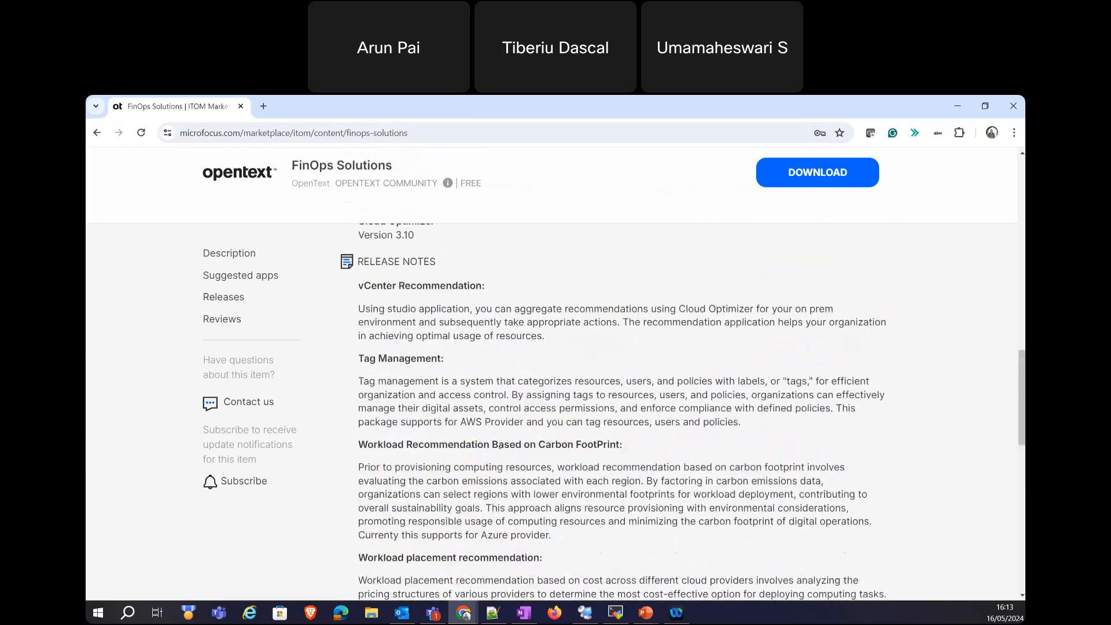
pyautogui.moveTo(555, 342); pyautogui.dragTo(355, 297)
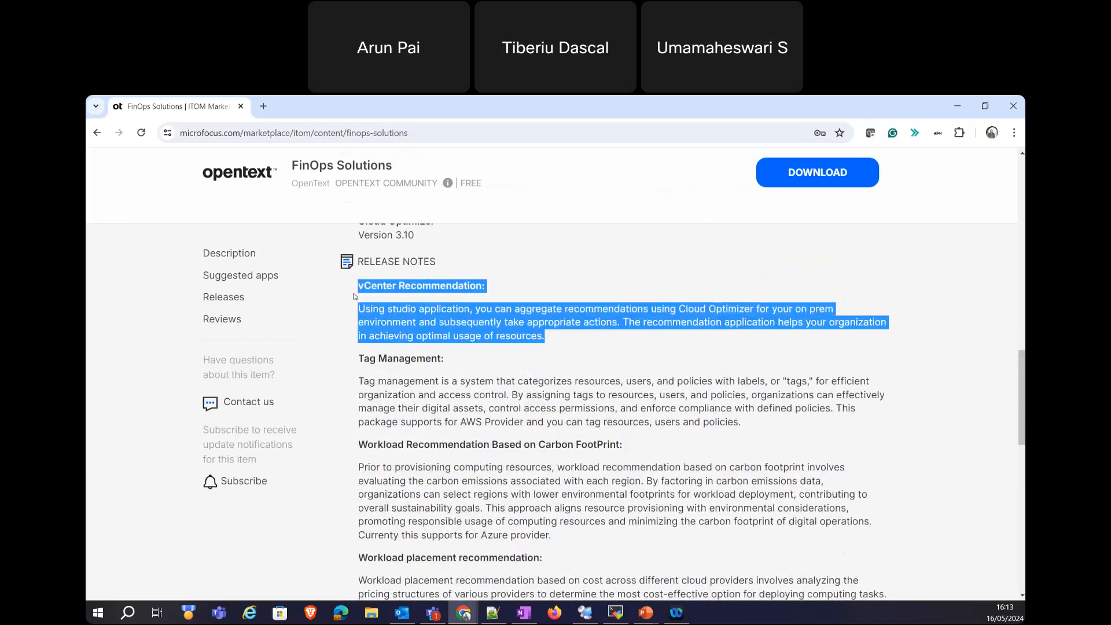
pyautogui.click(474, 331)
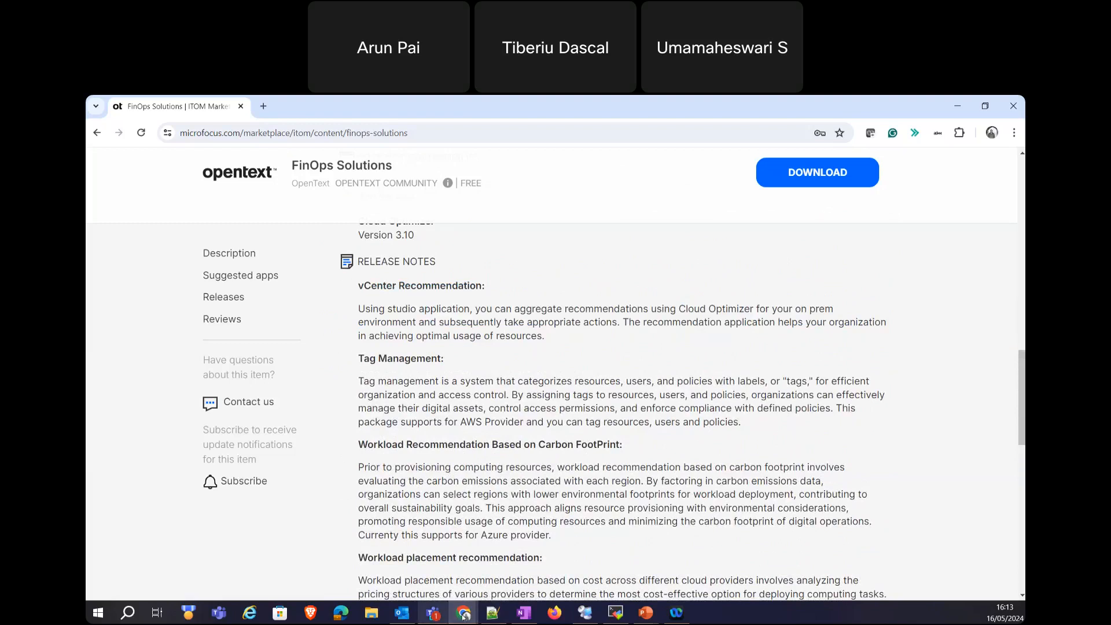
# Switch to the HCMX FinOps browser window, close the navigation menu over the dashboard and show the Image Aggregation catalog.
pyautogui.moveTo(463, 617)
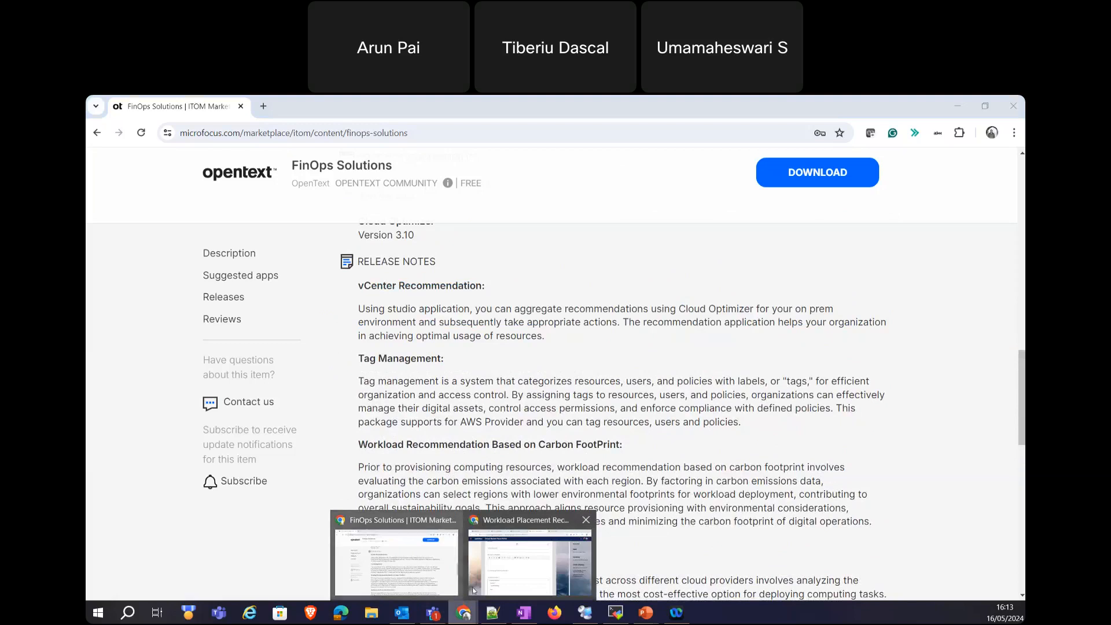
pyautogui.click(473, 590)
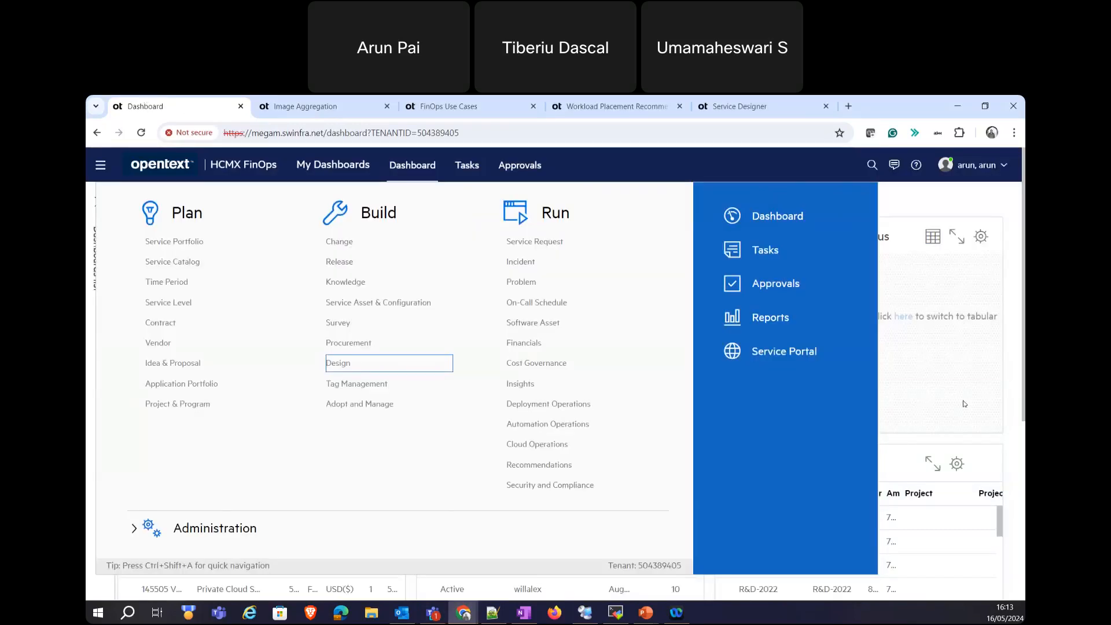
pyautogui.click(100, 165)
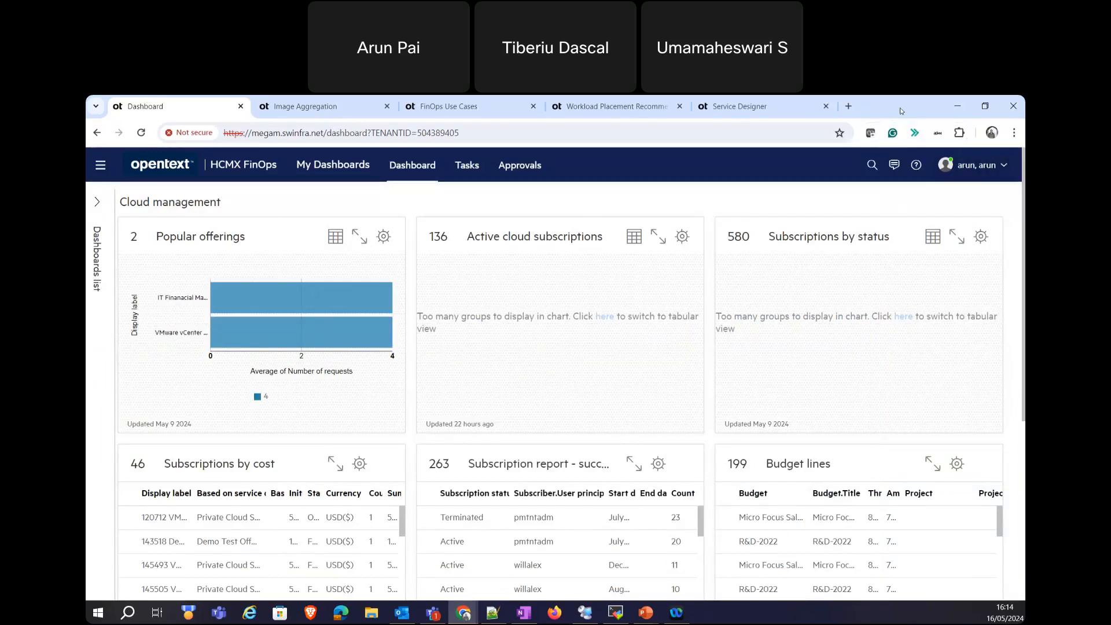
pyautogui.click(286, 107)
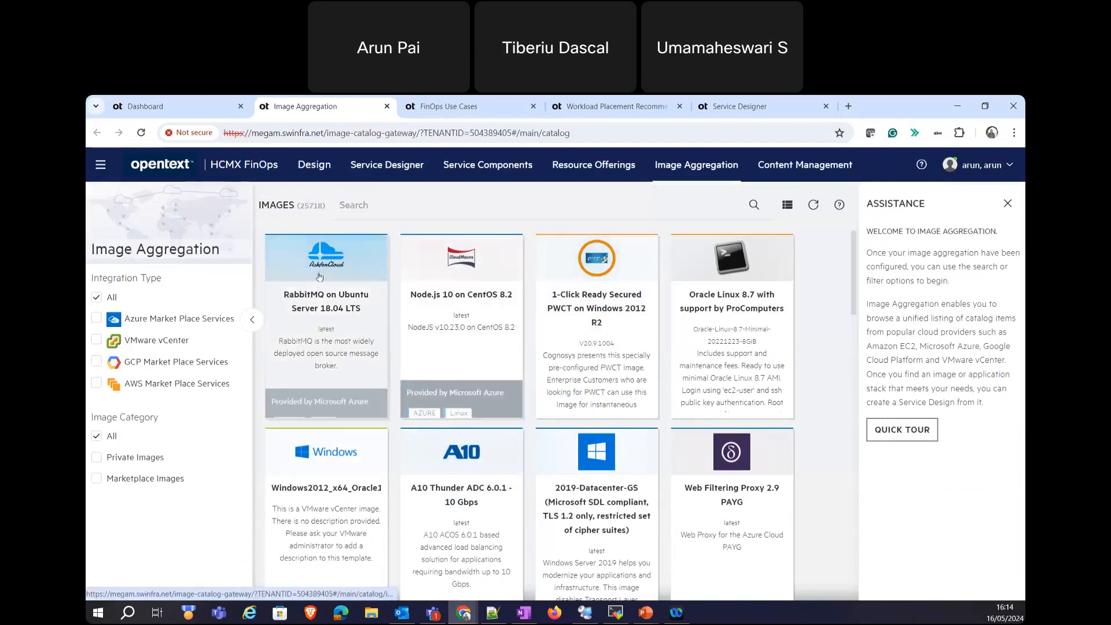
# Open the RabbitMQ on Ubuntu Server 18.04 LTS image and display the pricing details of its design configuration.
pyautogui.click(330, 313)
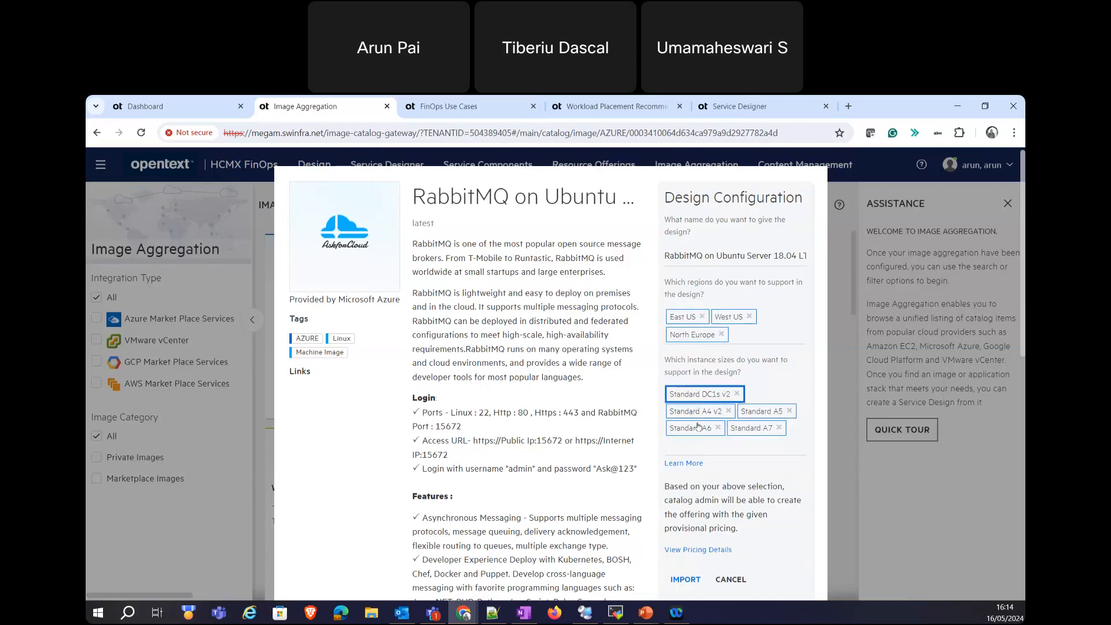
pyautogui.scroll(-1, 758, 483)
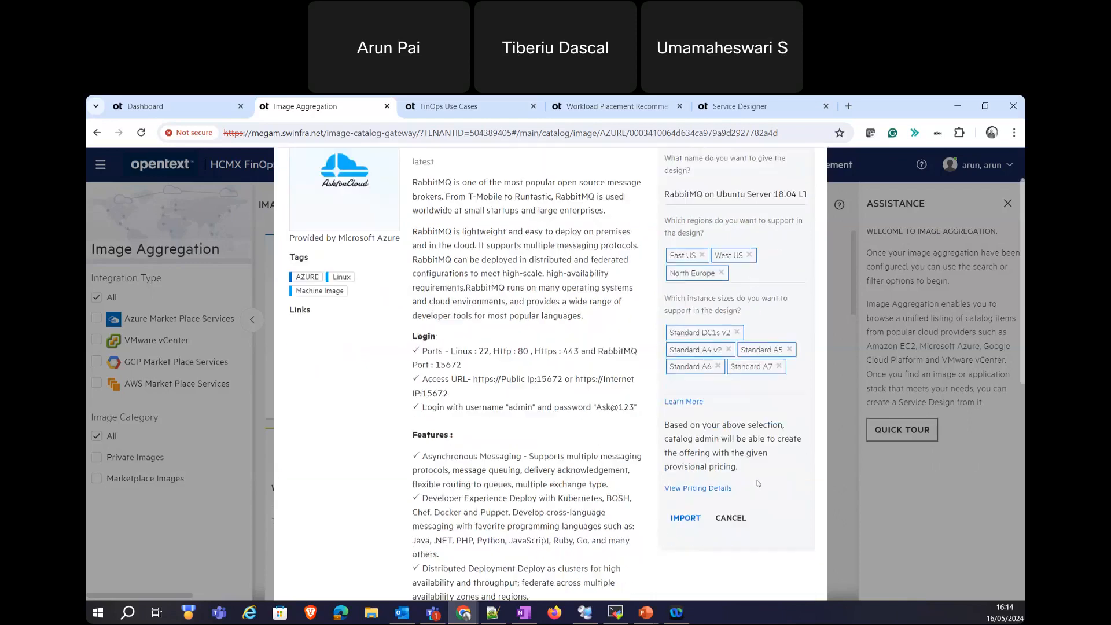
pyautogui.click(695, 489)
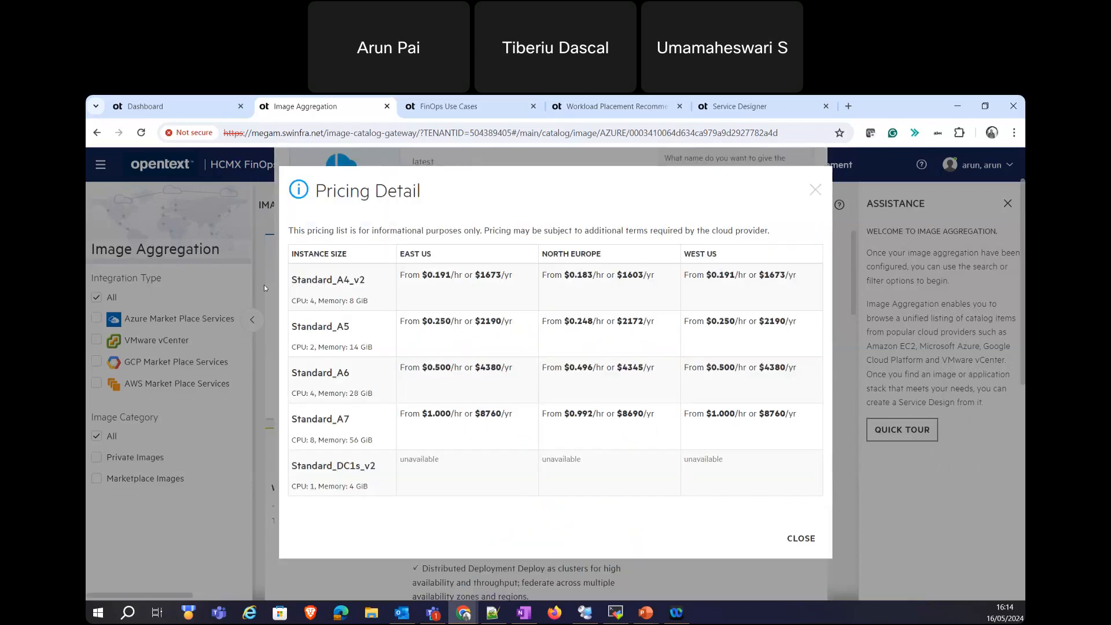
# Examine the Standard_A4_v2 instance specifications and its hourly and yearly prices by region, highlighting the East US hourly price.
pyautogui.moveTo(337, 280); pyautogui.dragTo(607, 278)
pyautogui.moveTo(737, 352); pyautogui.dragTo(738, 353)
pyautogui.click(744, 381)
pyautogui.moveTo(405, 276); pyautogui.dragTo(529, 278)
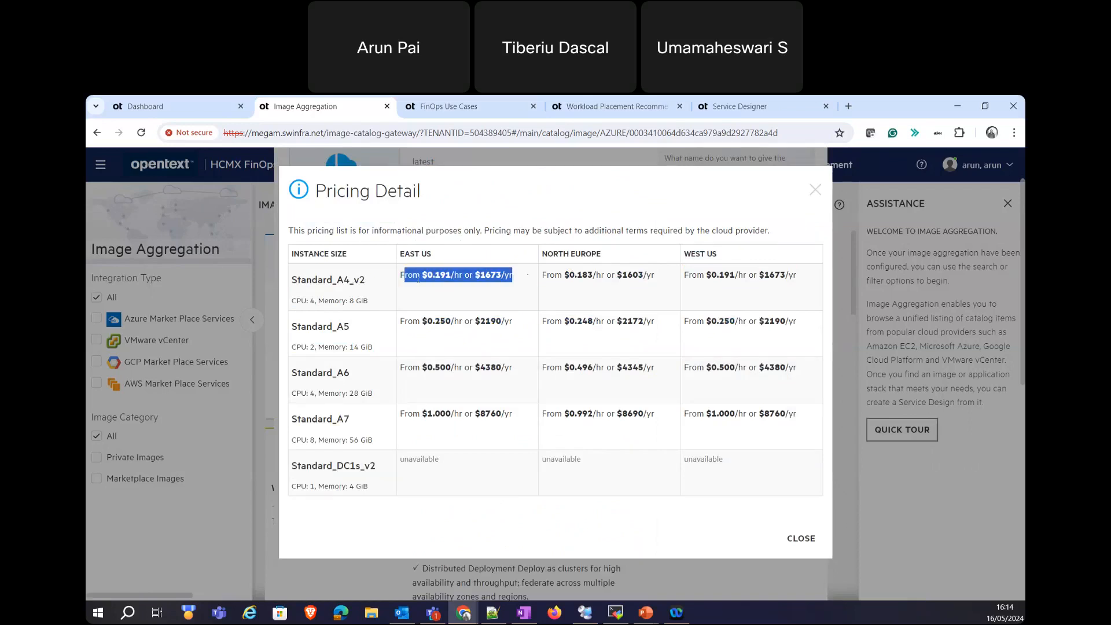
pyautogui.moveTo(329, 281); pyautogui.dragTo(365, 300)
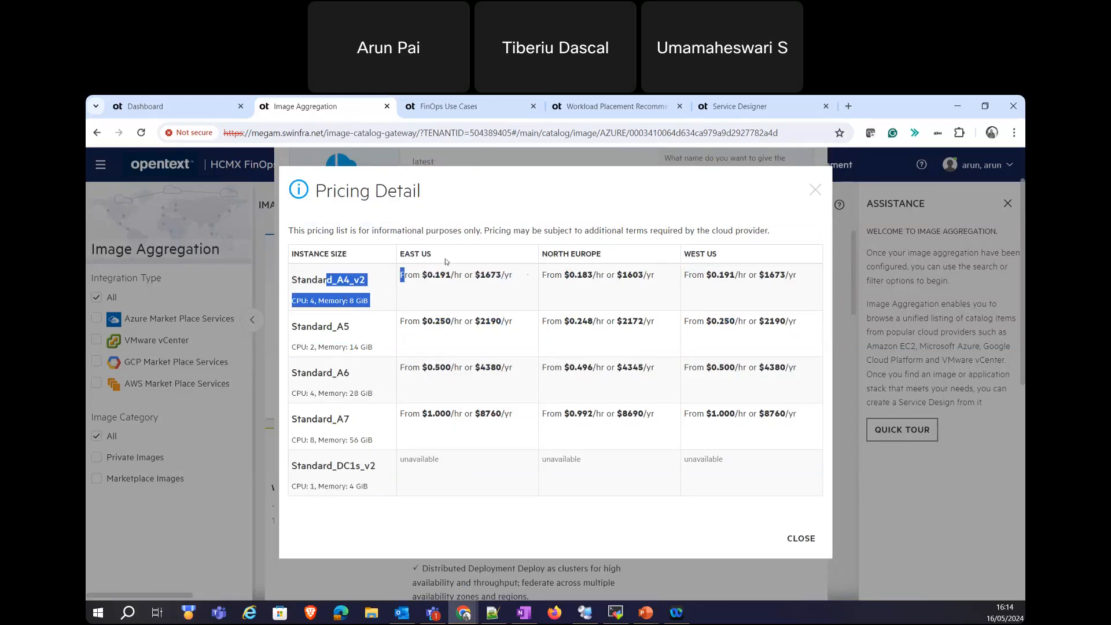
pyautogui.click(428, 280)
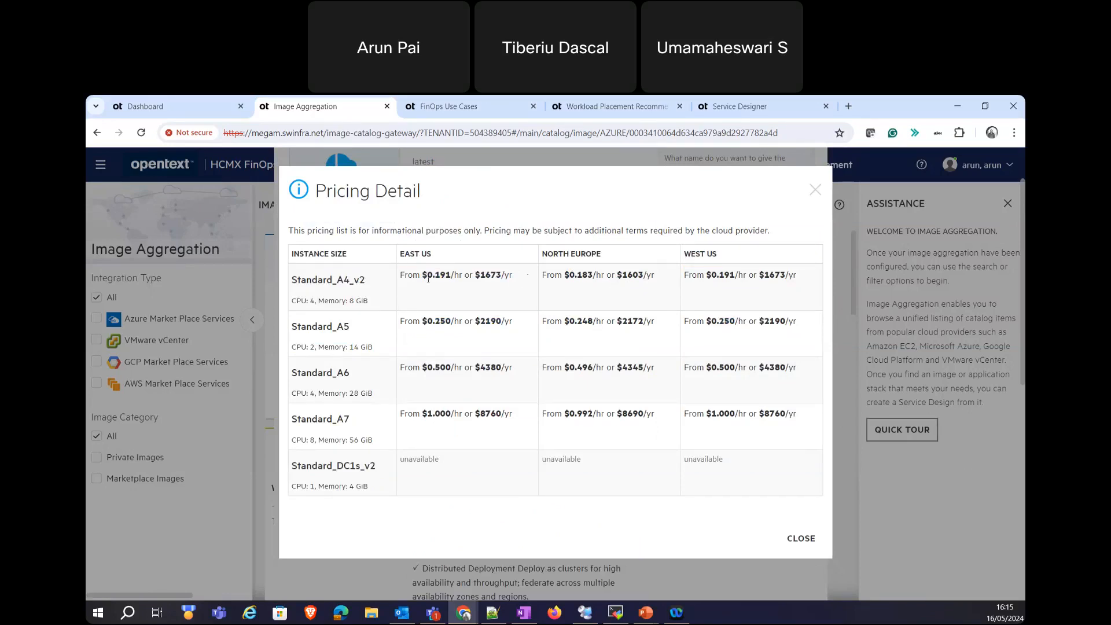
pyautogui.moveTo(422, 276); pyautogui.dragTo(464, 275)
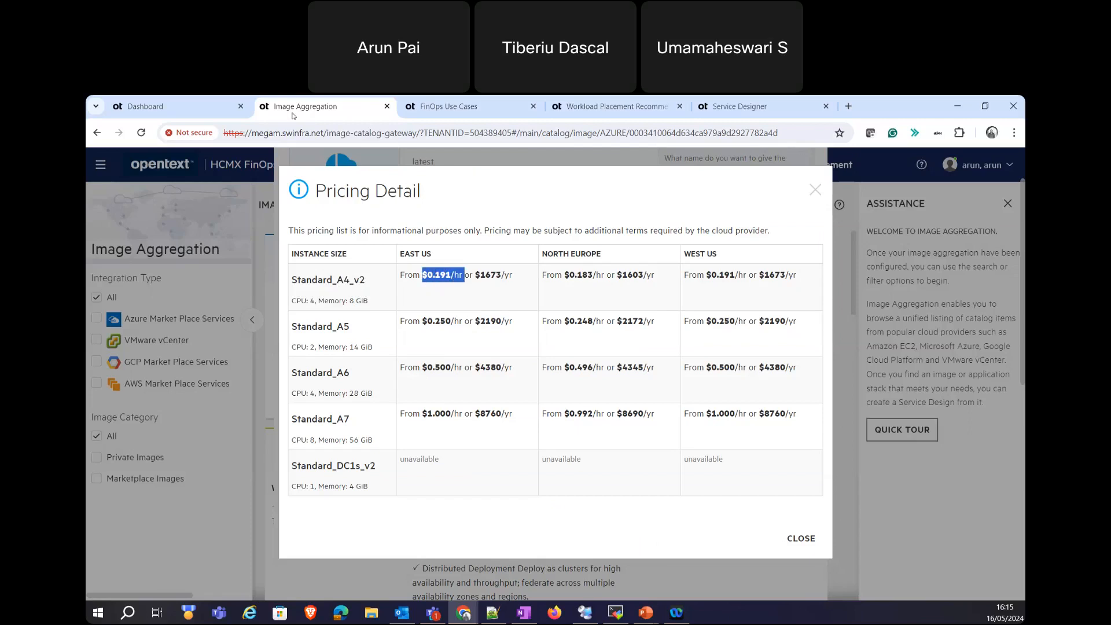
# Close the pricing details and cancel the RabbitMQ design configuration.
pyautogui.click(816, 190)
pyautogui.scroll(1, 818, 222)
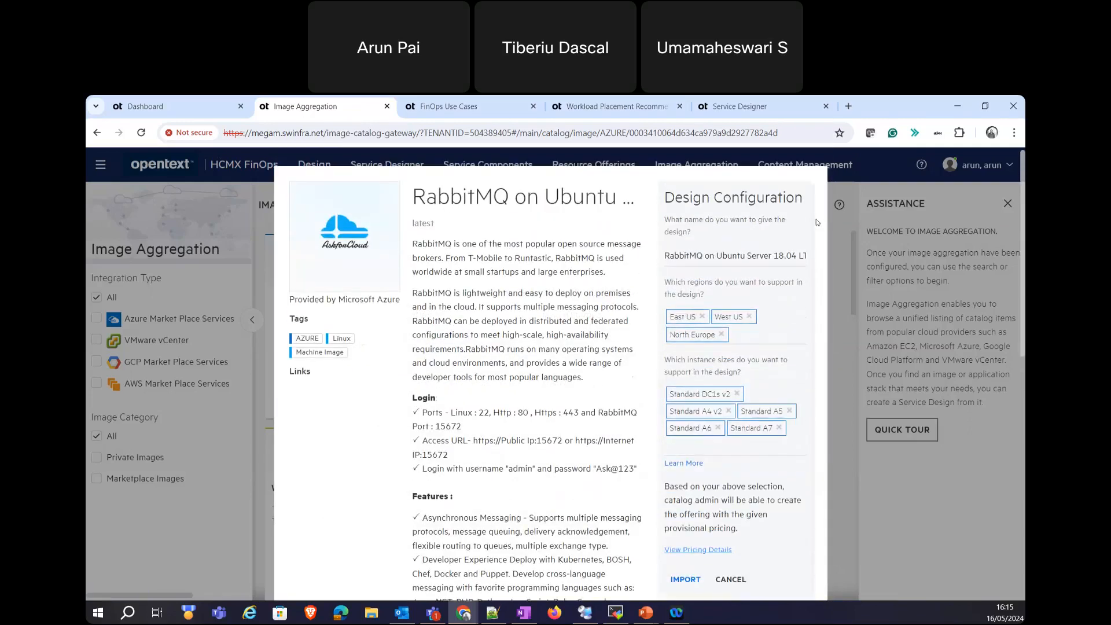
pyautogui.scroll(-3, 823, 344)
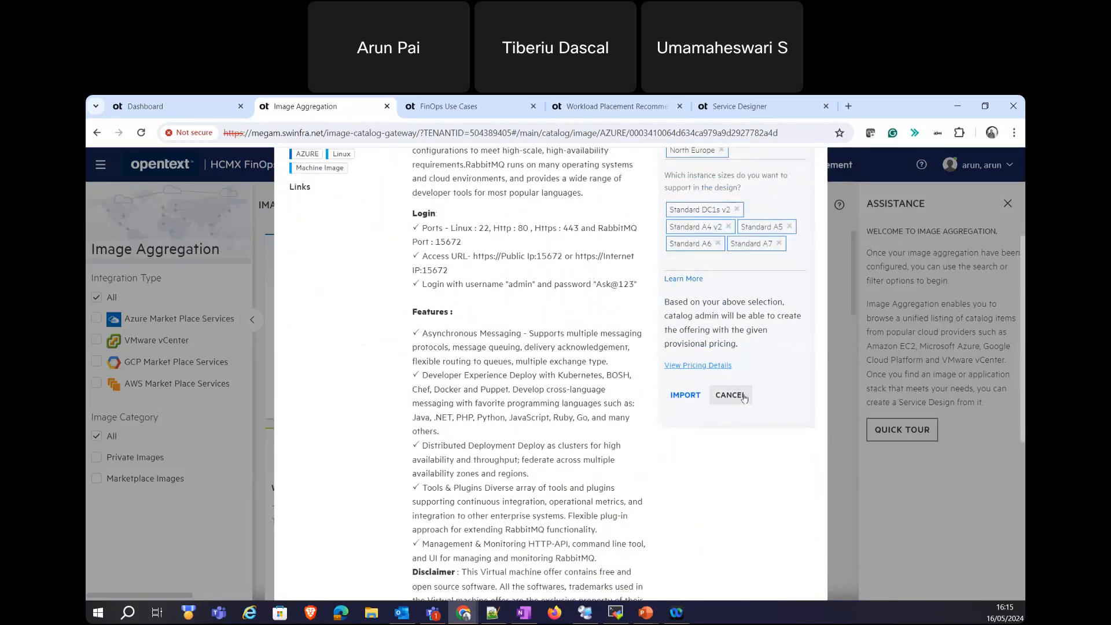
pyautogui.click(730, 396)
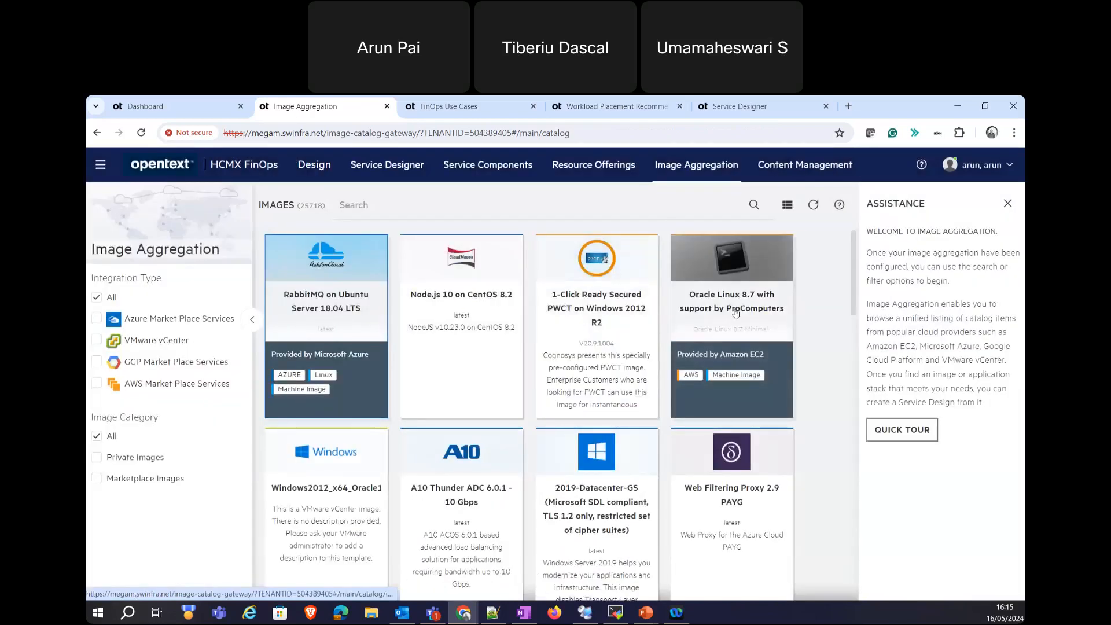
# Open the Oracle Linux 8.7 with support by ProComputers image and add regions EU (London), US East (N. Virginia) and US West (N. California).
pyautogui.click(735, 299)
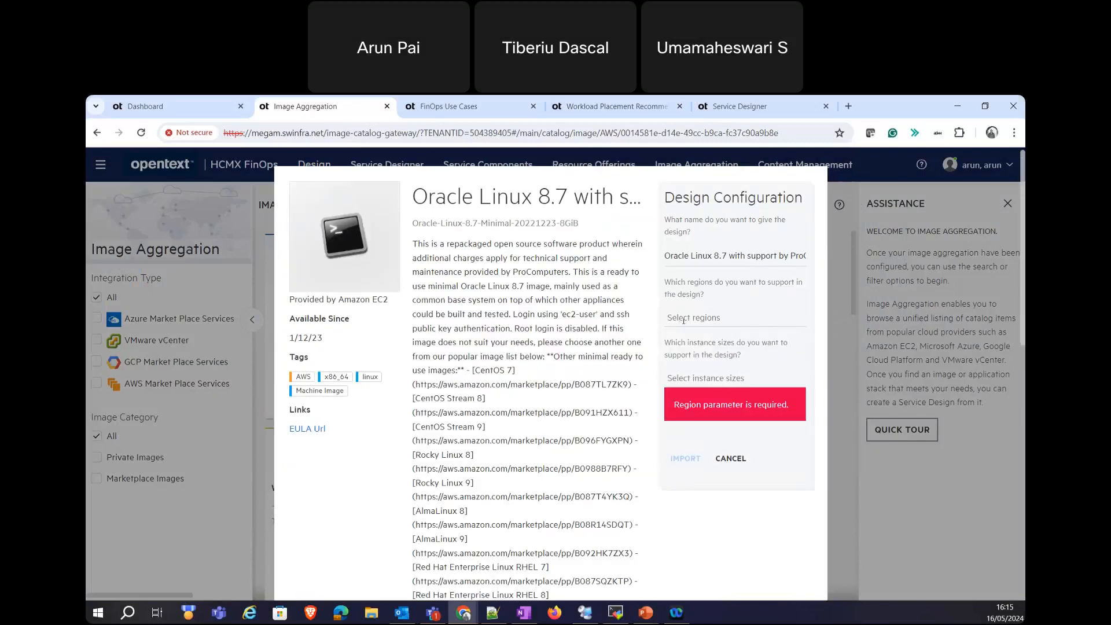
pyautogui.click(685, 318)
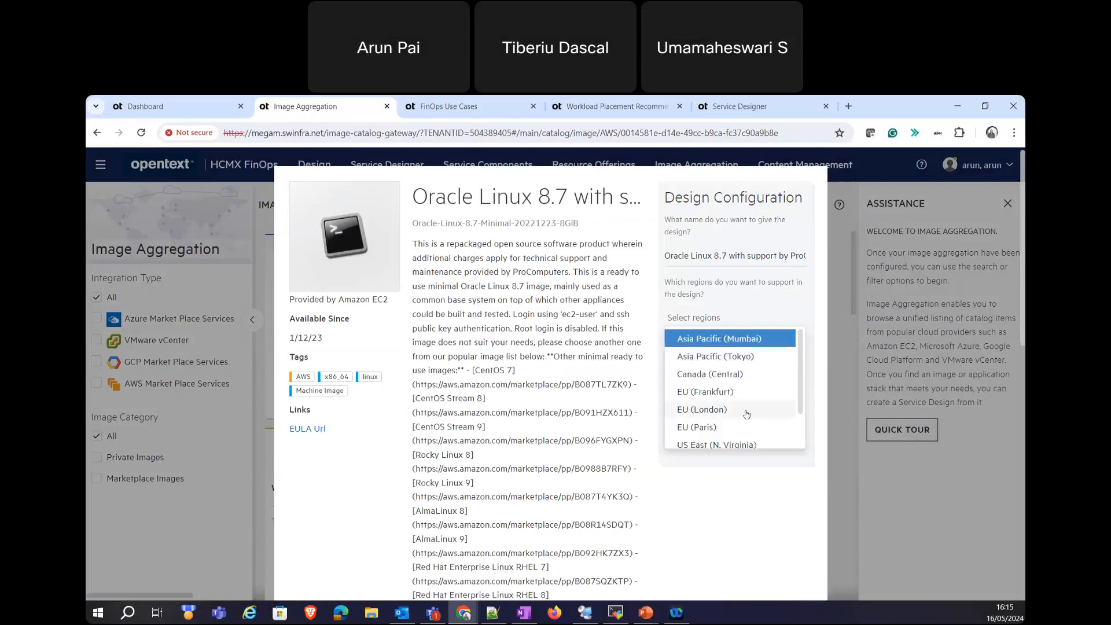
pyautogui.click(721, 418)
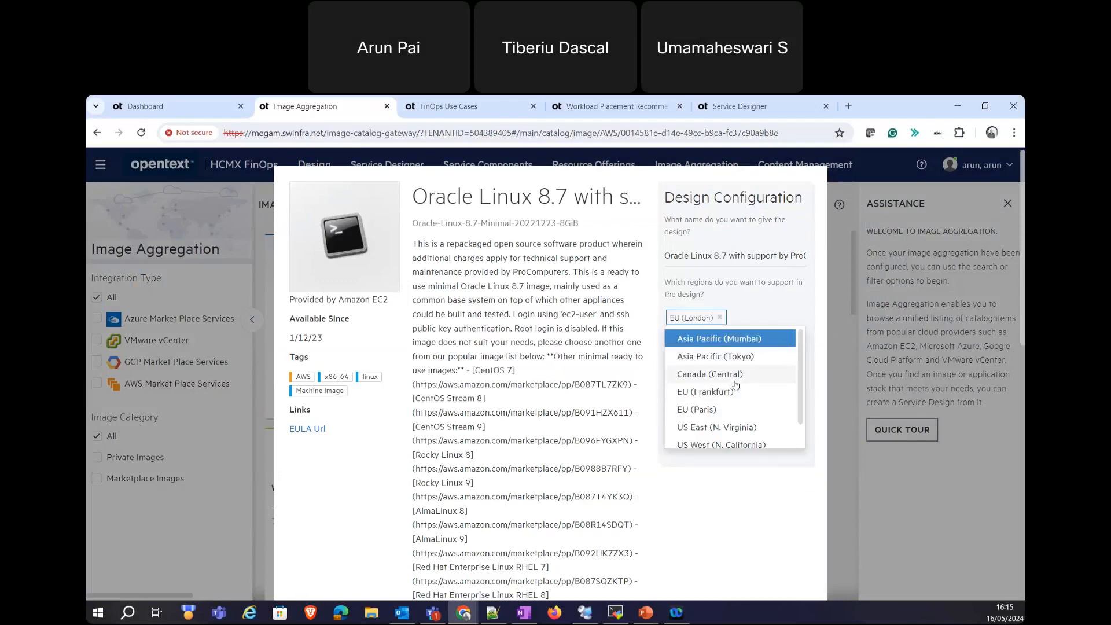
pyautogui.scroll(-1, 735, 426)
pyautogui.click(725, 403)
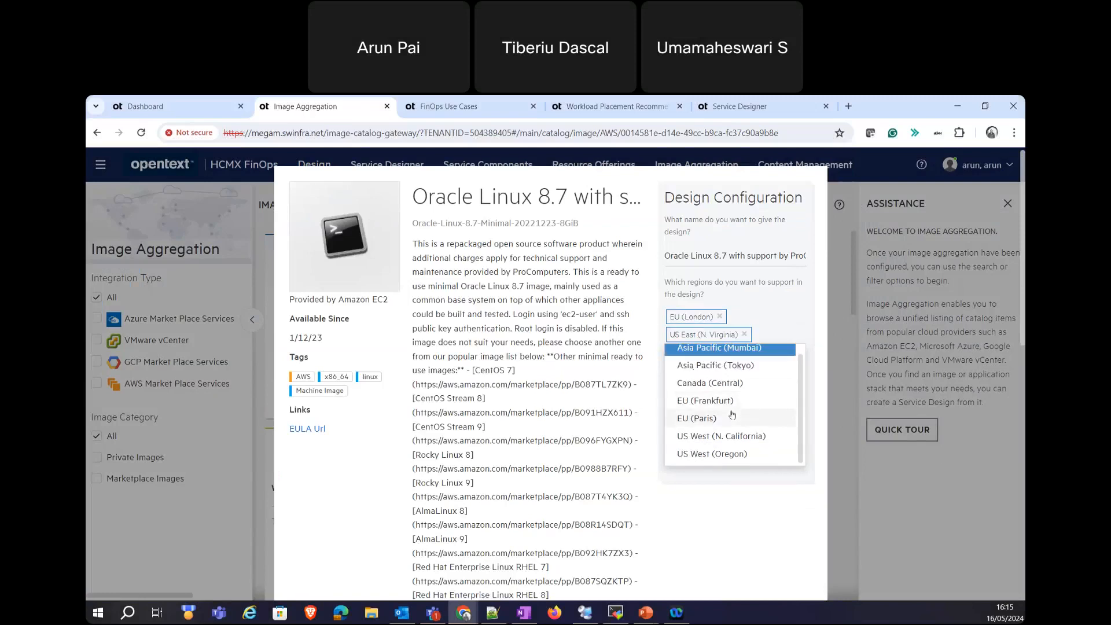
pyautogui.click(752, 445)
# Add instance sizes c3.2xlarge and c5a.xlarge to the Oracle Linux 8.7 design and display its pricing details.
pyautogui.click(755, 478)
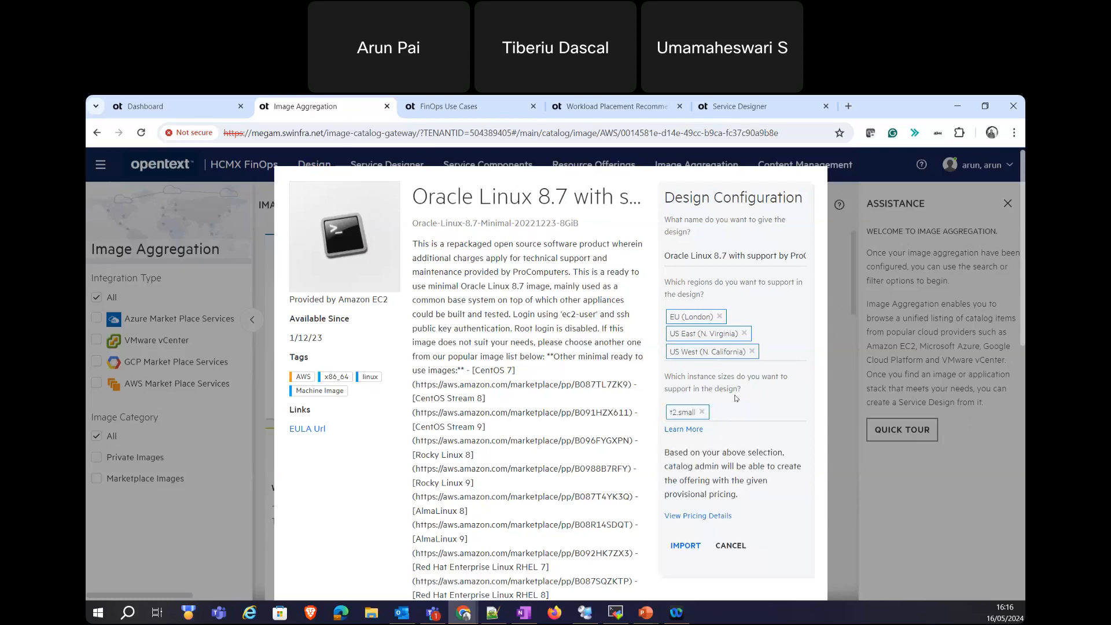
pyautogui.click(716, 416)
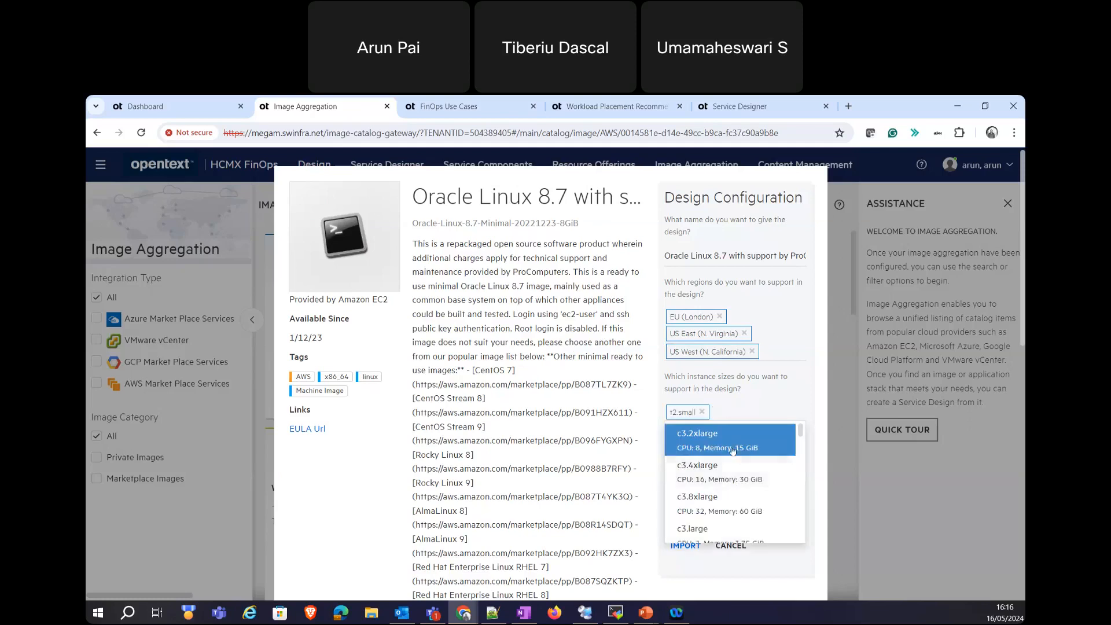
pyautogui.click(781, 451)
pyautogui.scroll(-3, 726, 498)
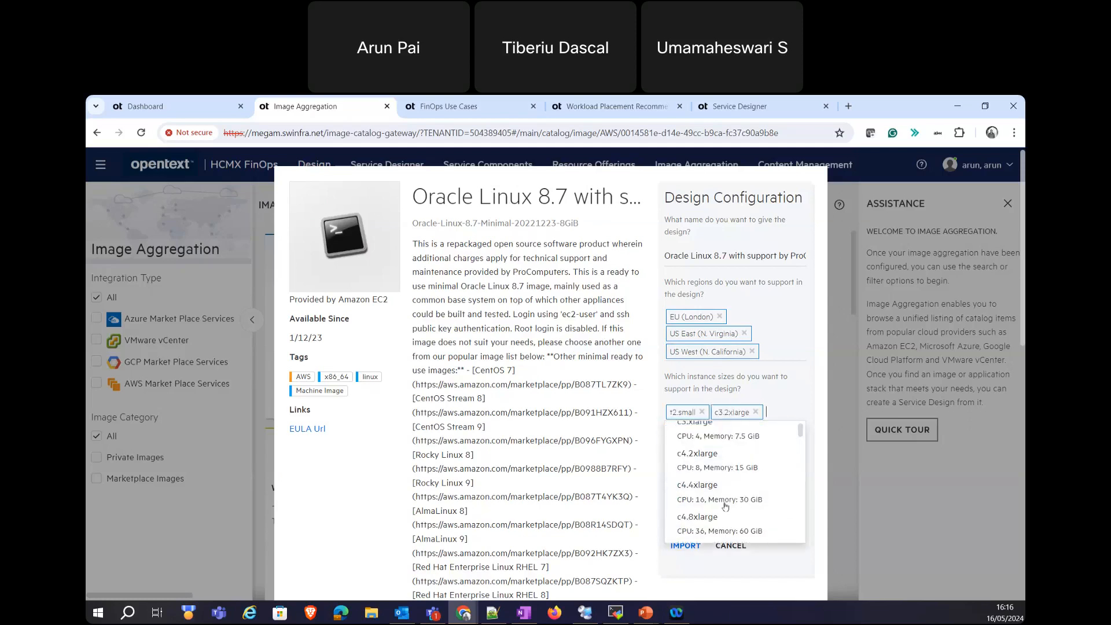
pyautogui.scroll(-3, 726, 503)
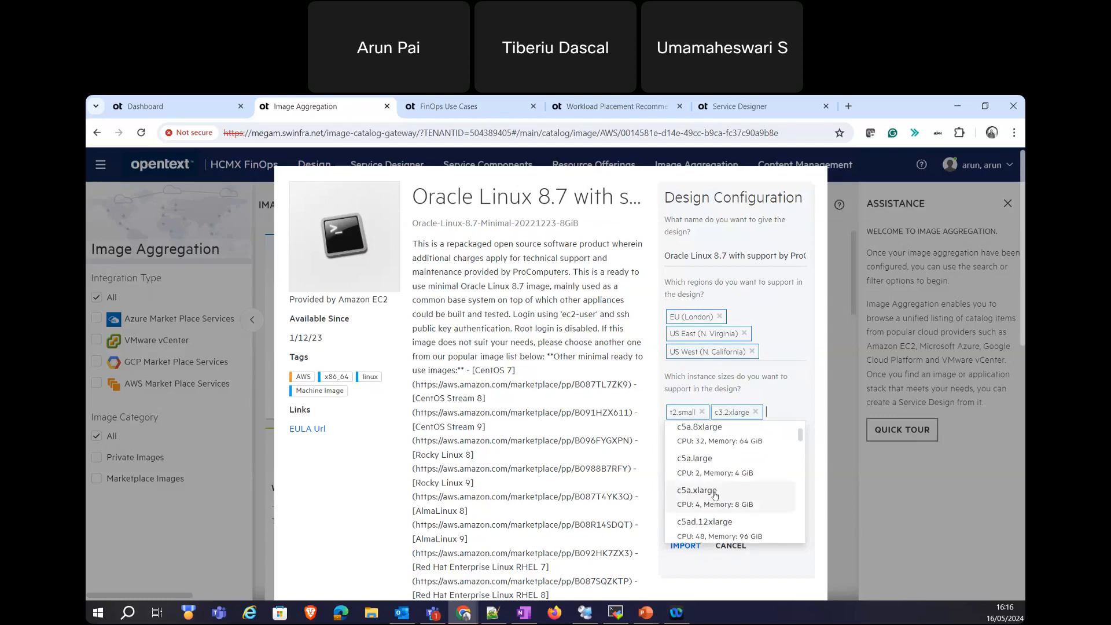
pyautogui.click(718, 498)
pyautogui.click(642, 517)
pyautogui.click(709, 533)
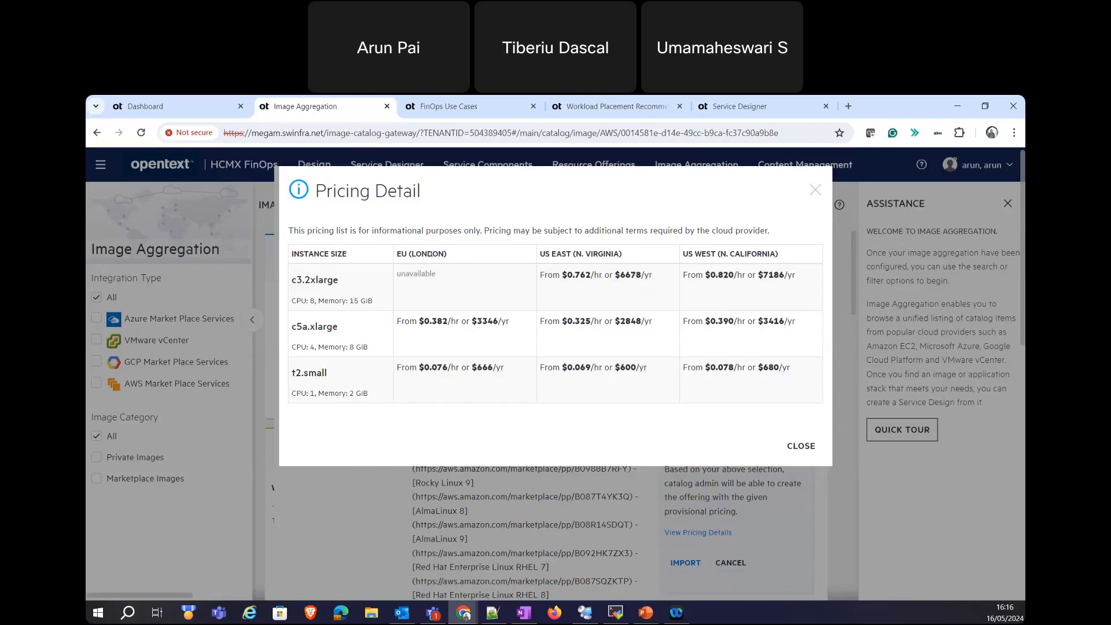
# Compare the c3.2xlarge, c5a.xlarge and t2.small prices across the regions, then close the details and cancel the design configuration.
pyautogui.moveTo(433, 295); pyautogui.dragTo(402, 290)
pyautogui.moveTo(303, 284); pyautogui.dragTo(341, 284)
pyautogui.moveTo(327, 325); pyautogui.dragTo(796, 383)
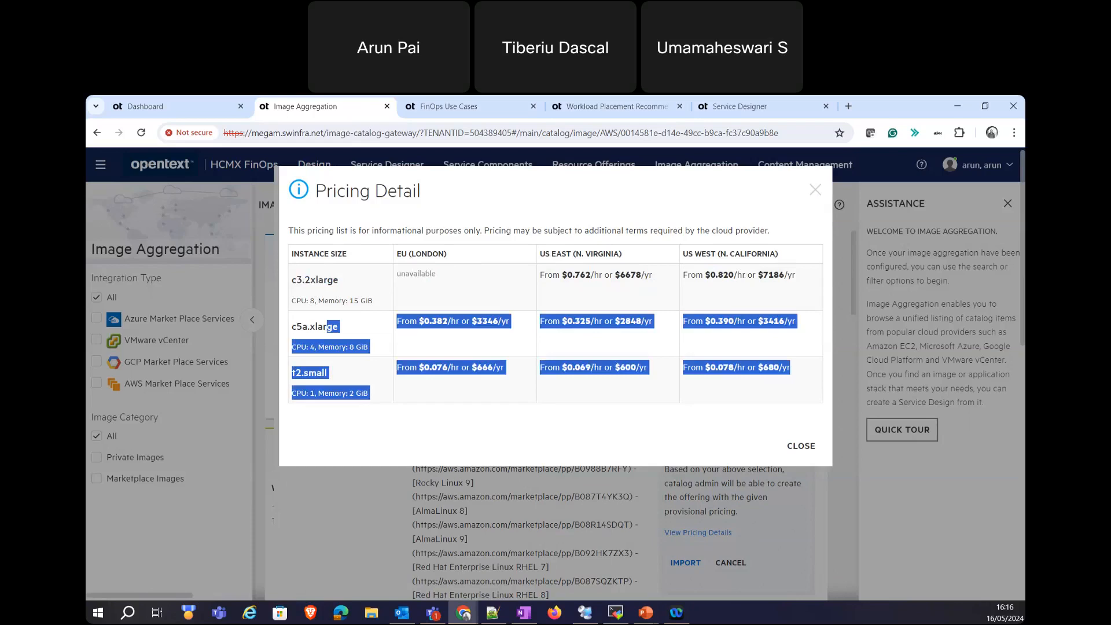
pyautogui.click(846, 447)
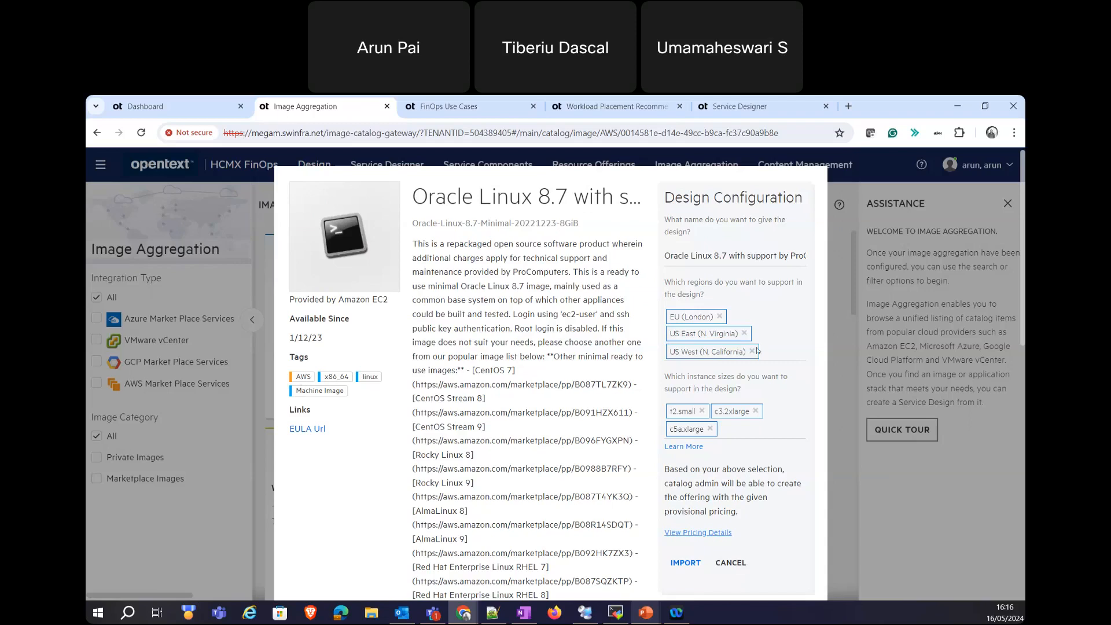
pyautogui.click(751, 564)
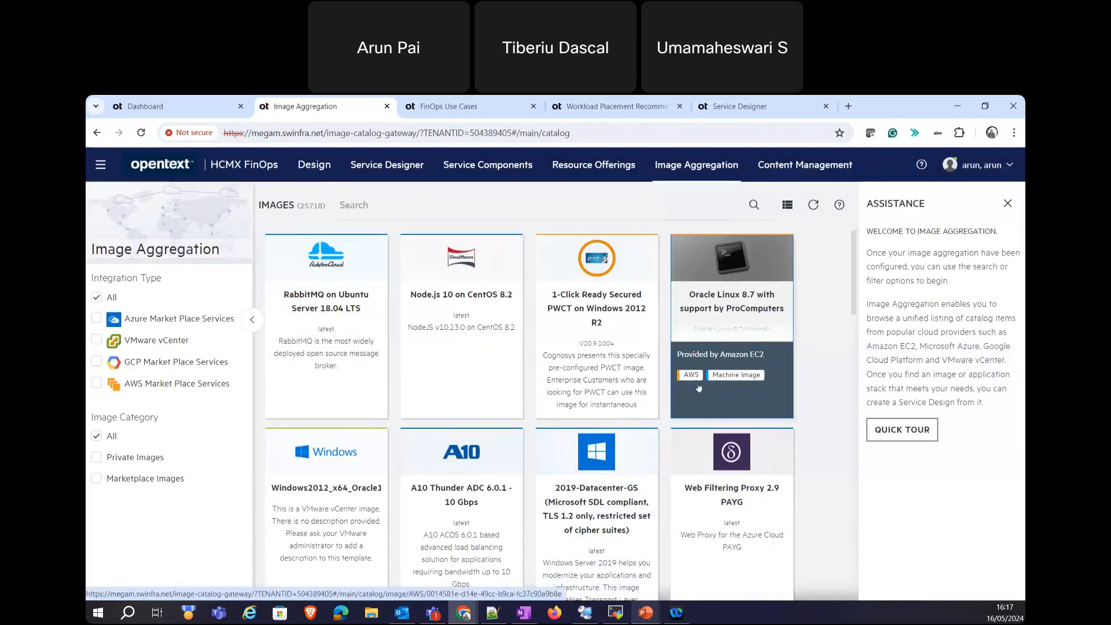
# Switch to the FinOps Use Cases in the Cloud Market Place Portal and open the Workload Placement Recommendations offering.
pyautogui.click(403, 113)
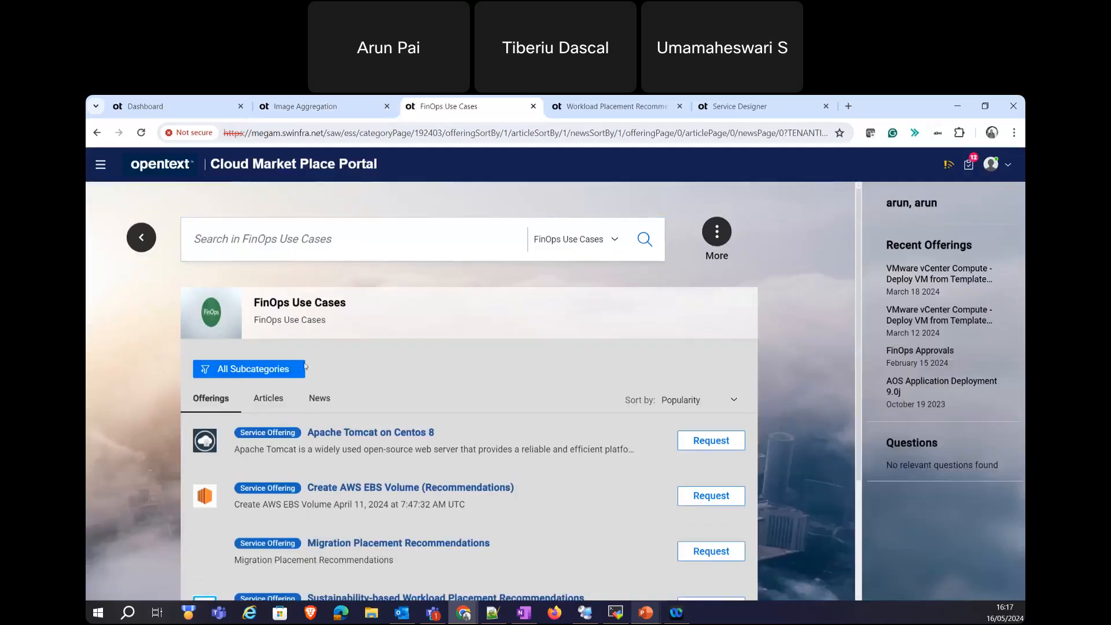
pyautogui.scroll(-3, 513, 449)
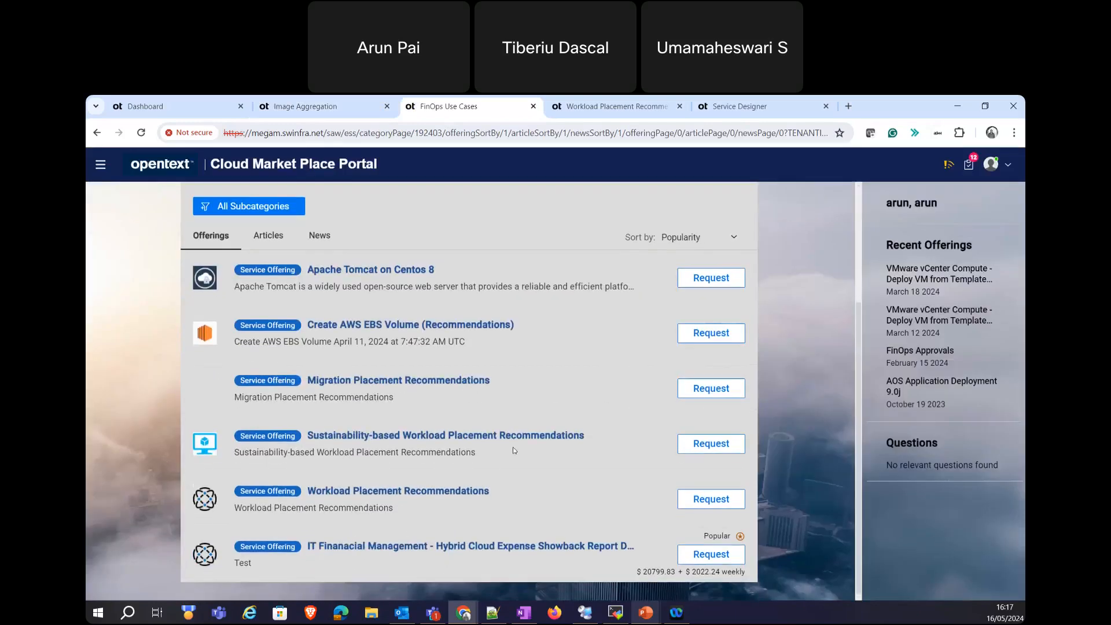
pyautogui.click(438, 492)
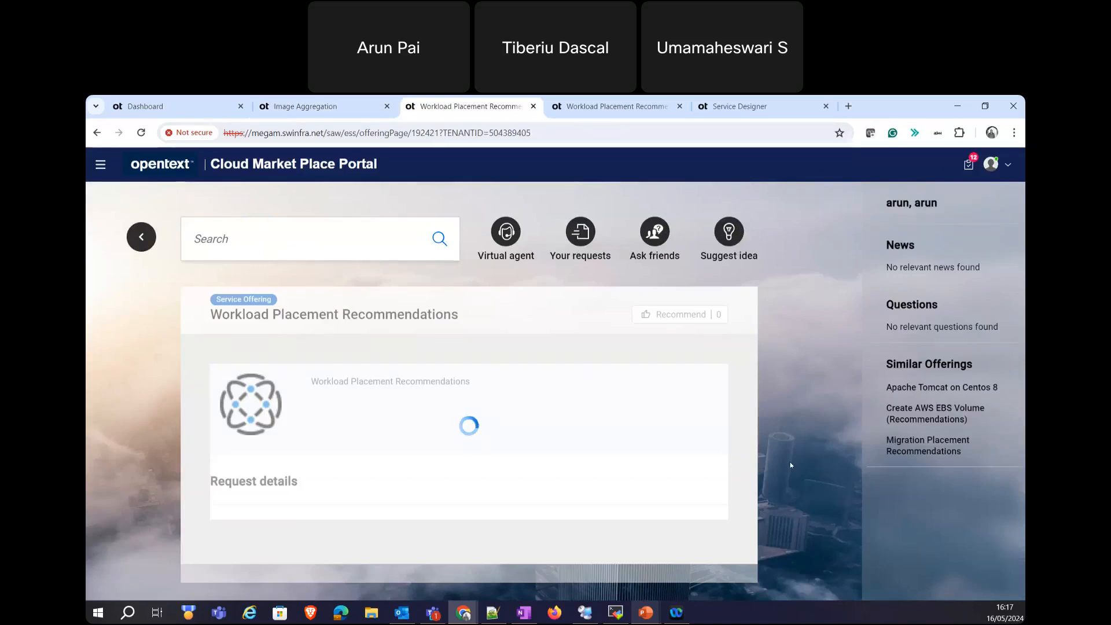
# Review the request form's compute parameters and its Azure, AWS and best-fit recommendation fields.
pyautogui.scroll(-6, 741, 441)
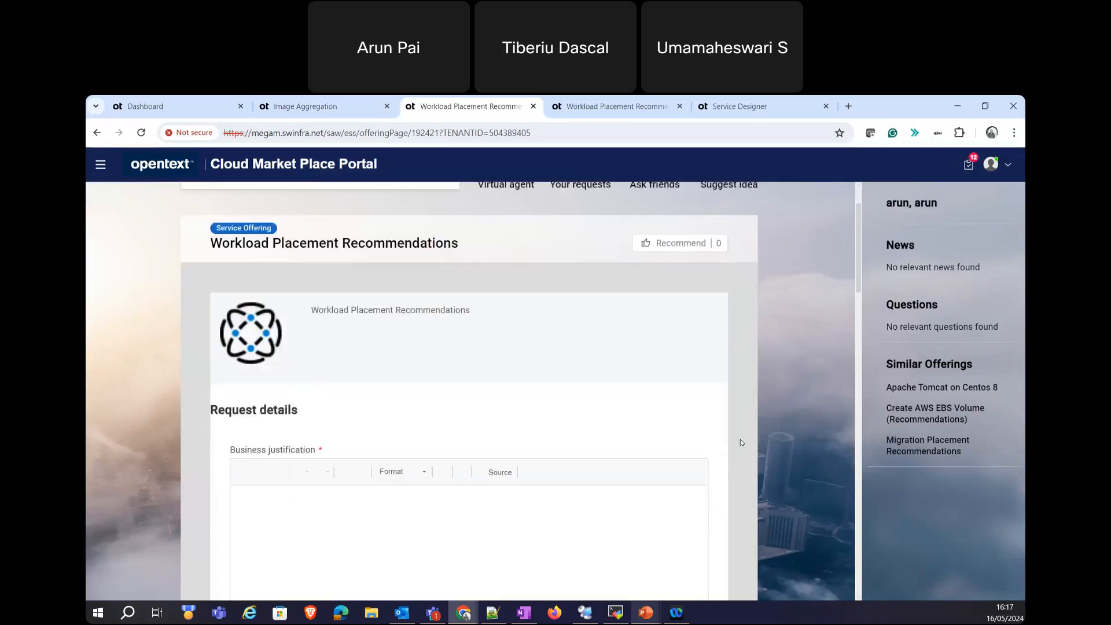
pyautogui.scroll(-3, 741, 442)
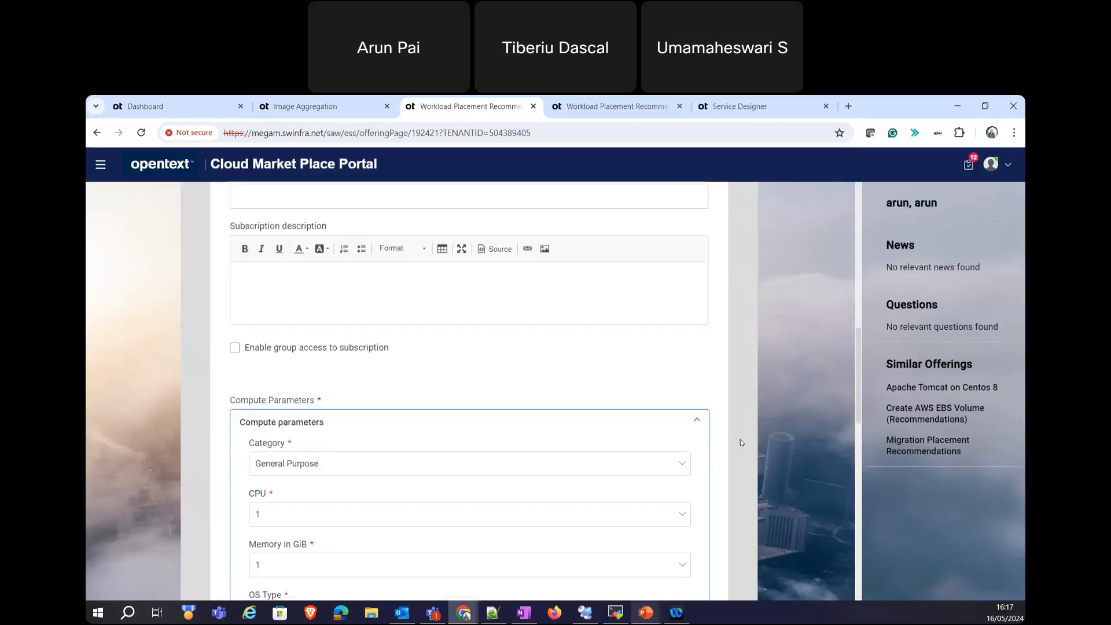
pyautogui.scroll(-3, 741, 441)
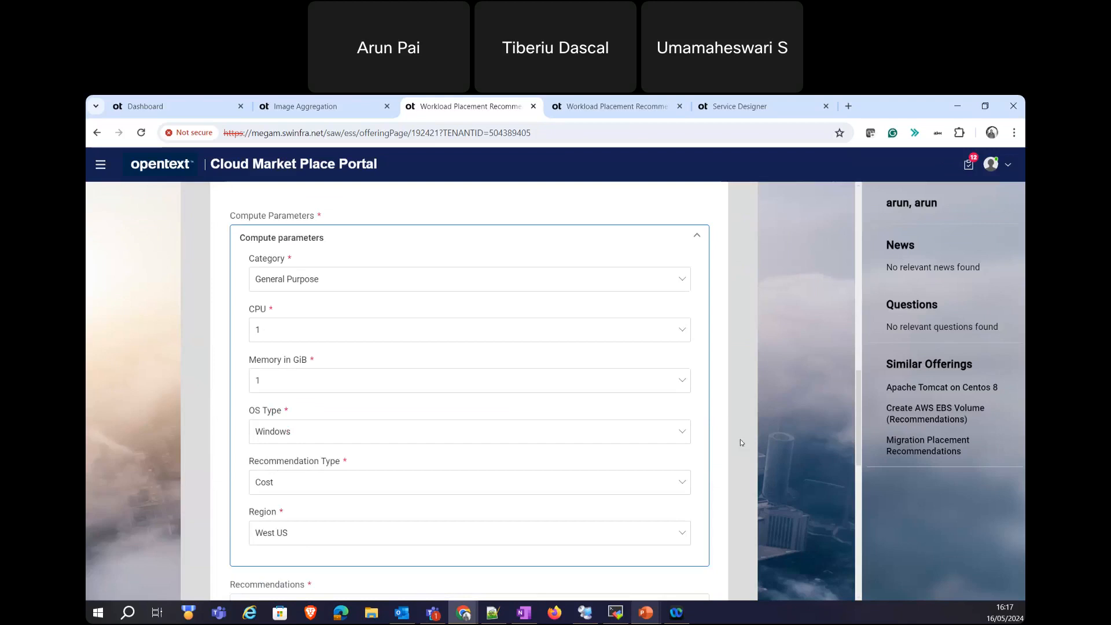
pyautogui.scroll(-4, 738, 428)
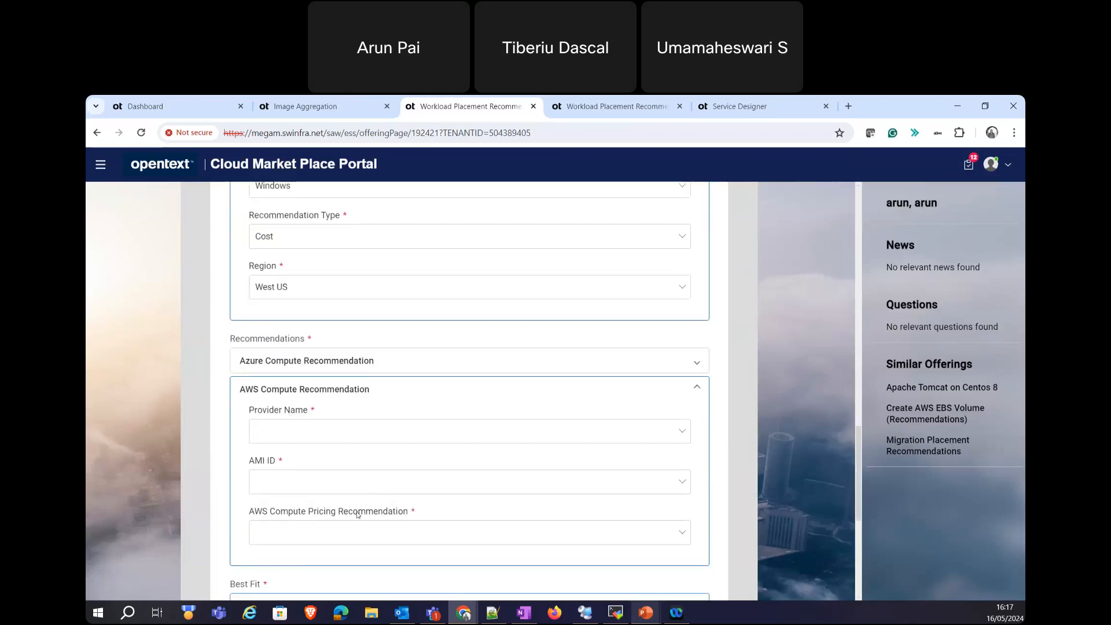
pyautogui.scroll(-2, 311, 443)
pyautogui.scroll(5, 297, 327)
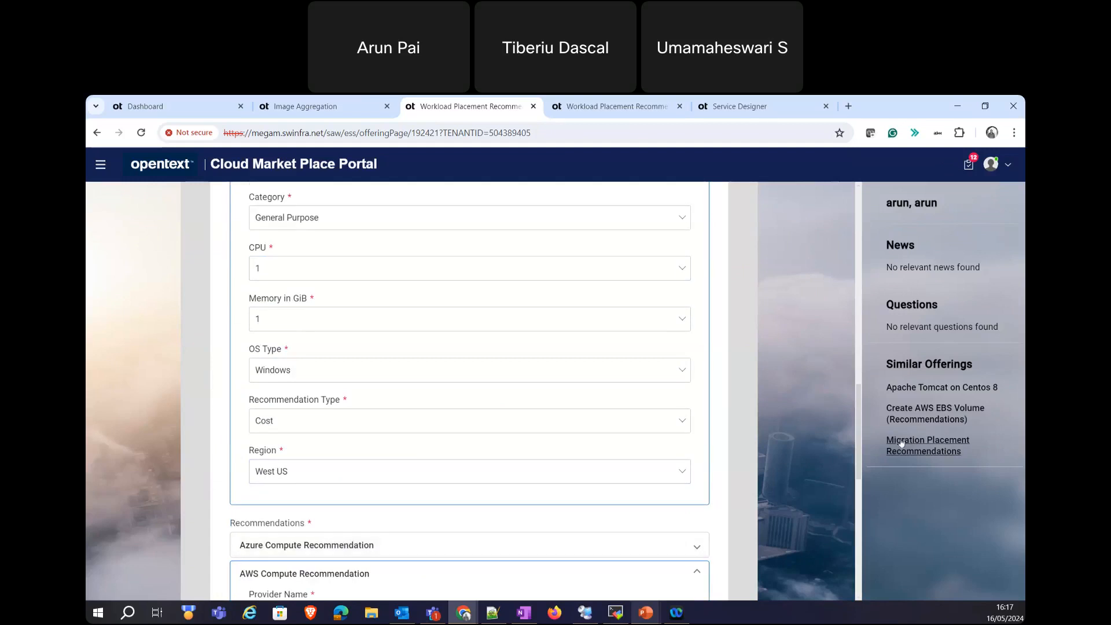
pyautogui.scroll(2, 438, 330)
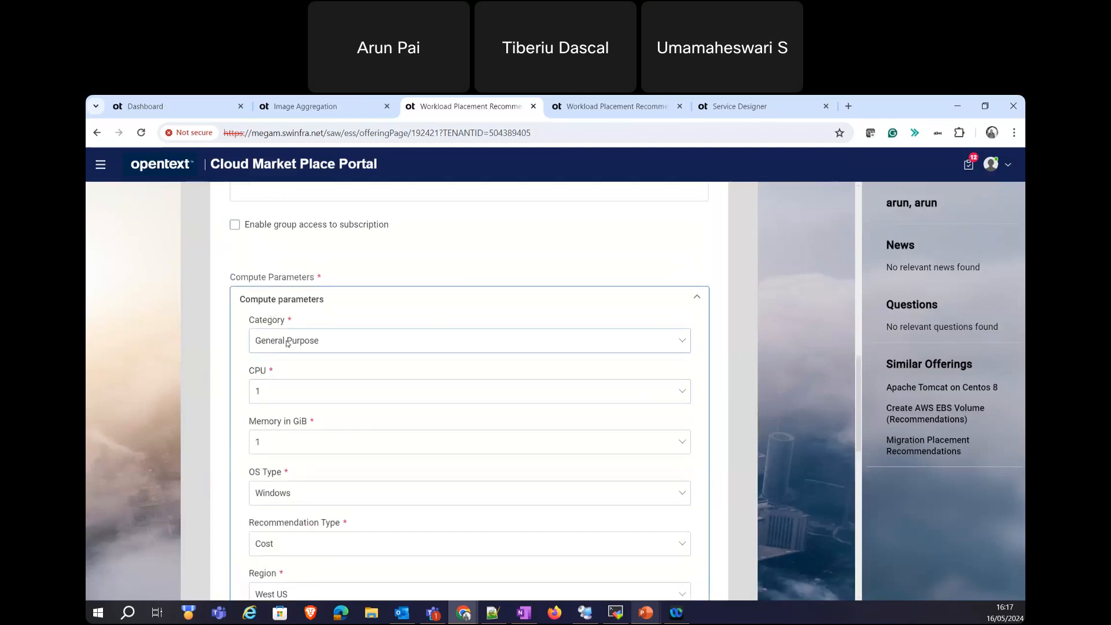
# Set the compute parameters to 2 CPUs, 4 GiB of memory and the Linux OS type.
pyautogui.click(280, 393)
pyautogui.click(273, 435)
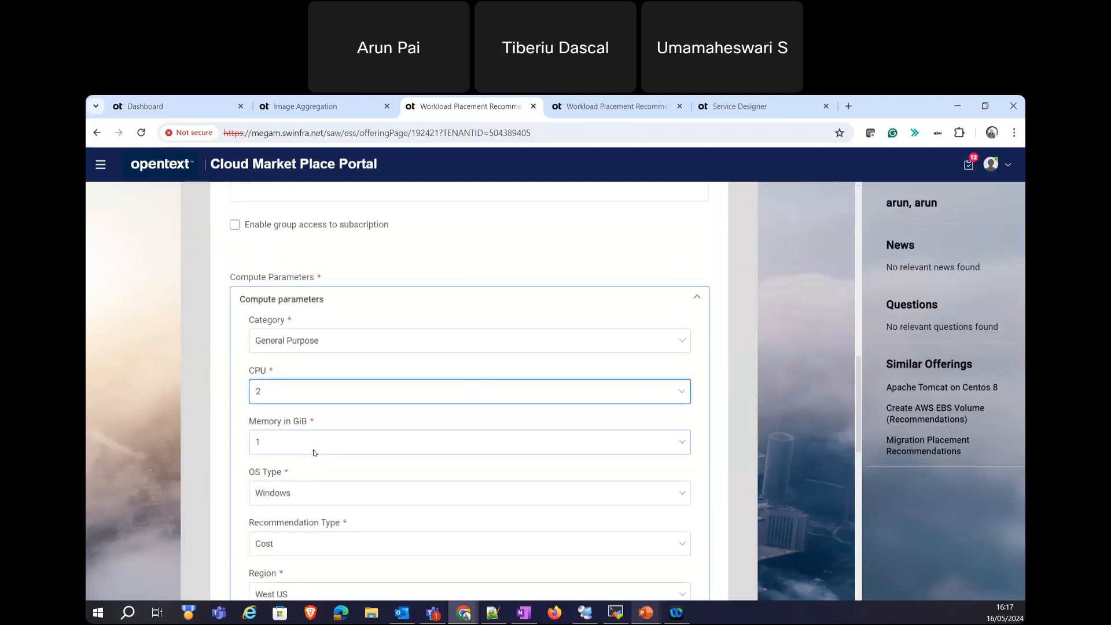
pyautogui.click(315, 452)
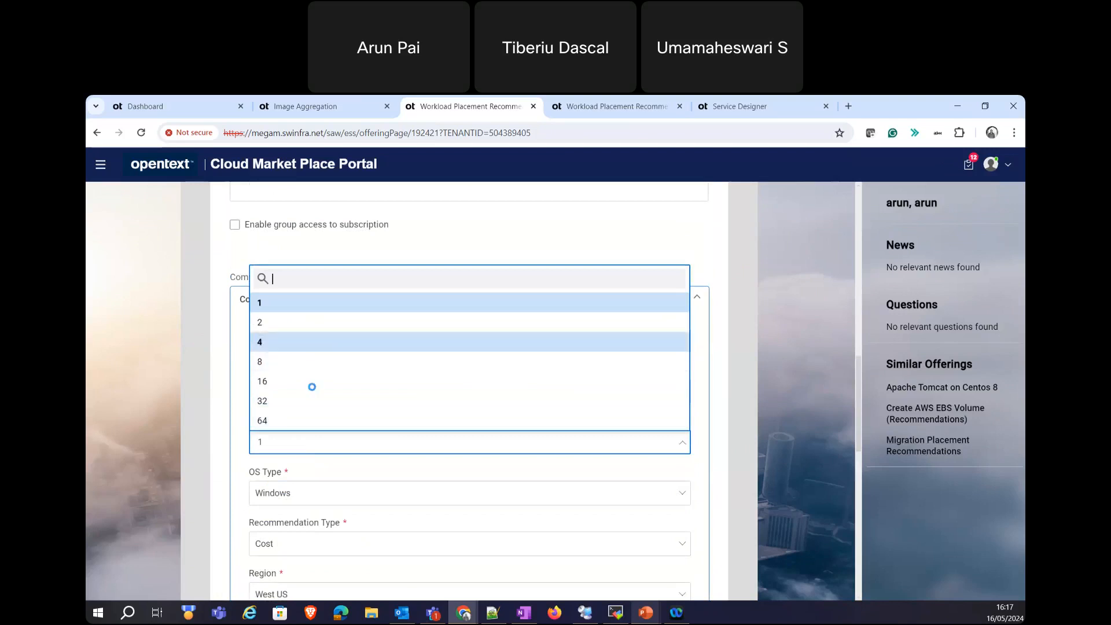
pyautogui.click(263, 342)
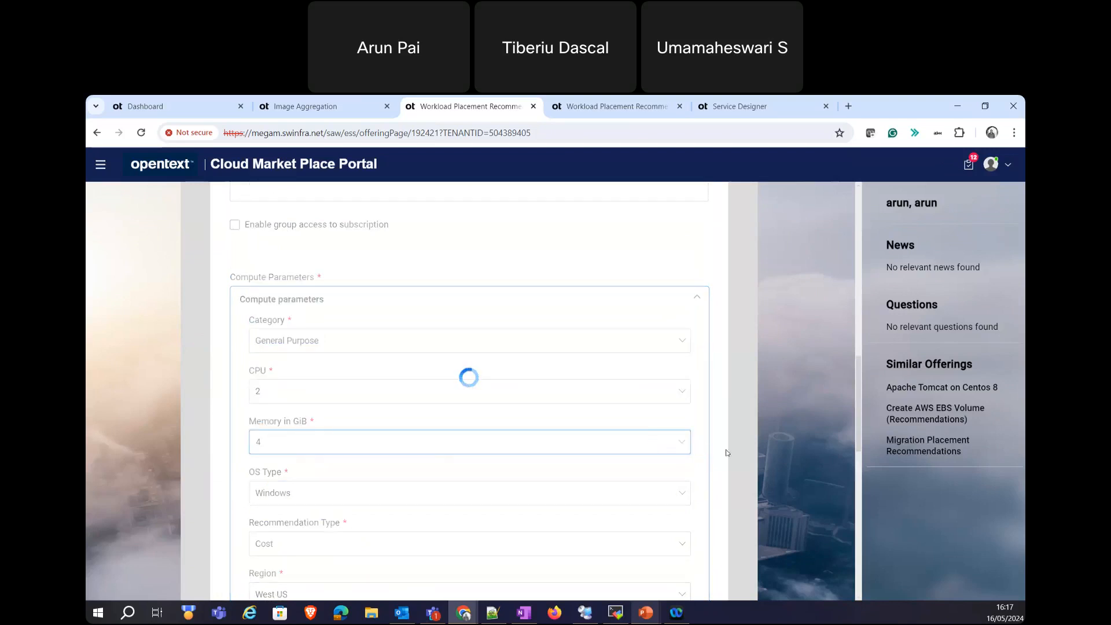
pyautogui.click(421, 501)
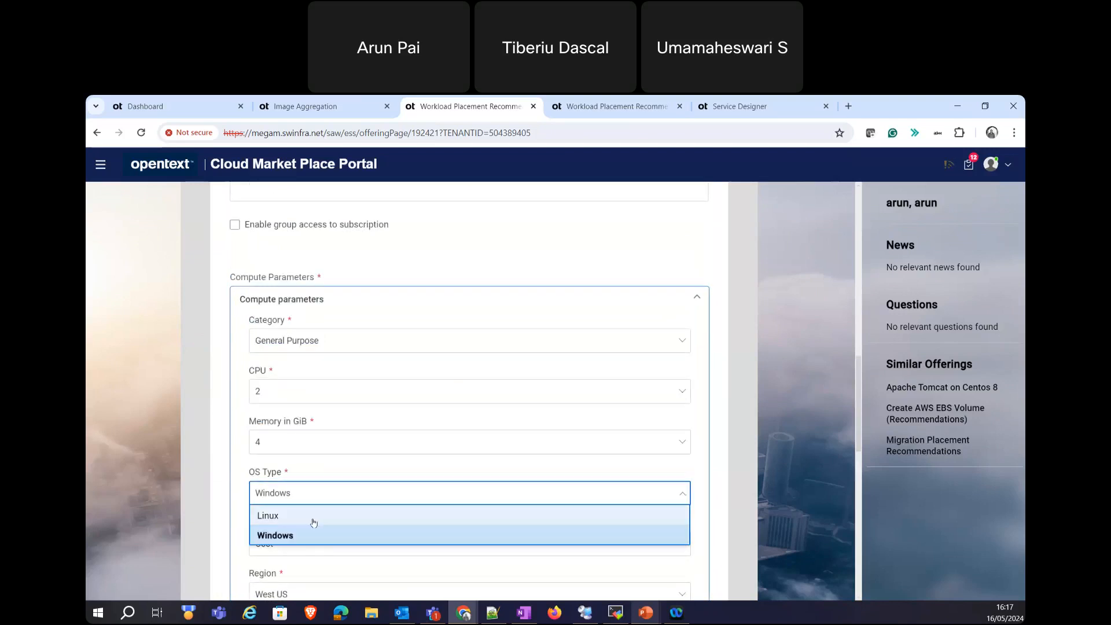
pyautogui.click(313, 523)
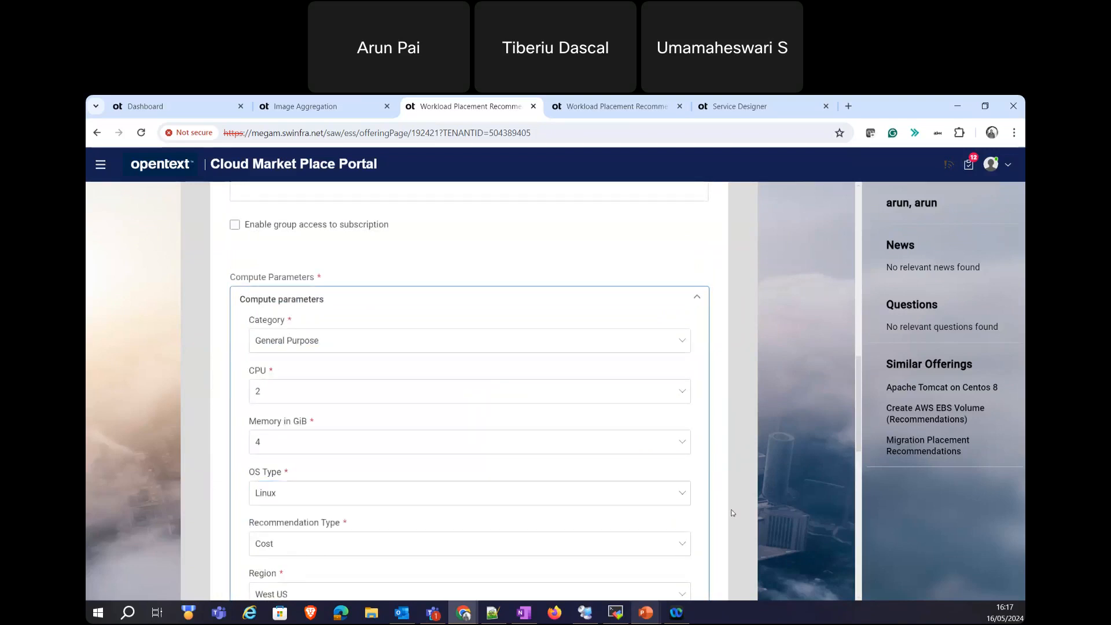
# Check the available recommendation types, keep Cost, and choose West US as the region.
pyautogui.scroll(-2, 459, 467)
pyautogui.click(452, 429)
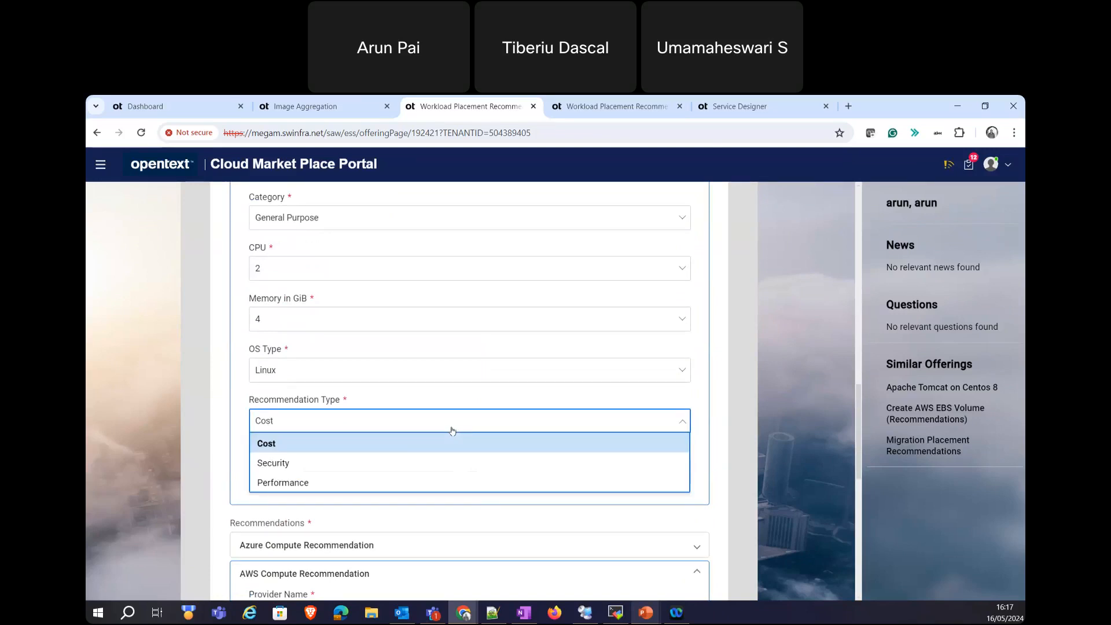
pyautogui.click(736, 436)
pyautogui.scroll(-1, 742, 428)
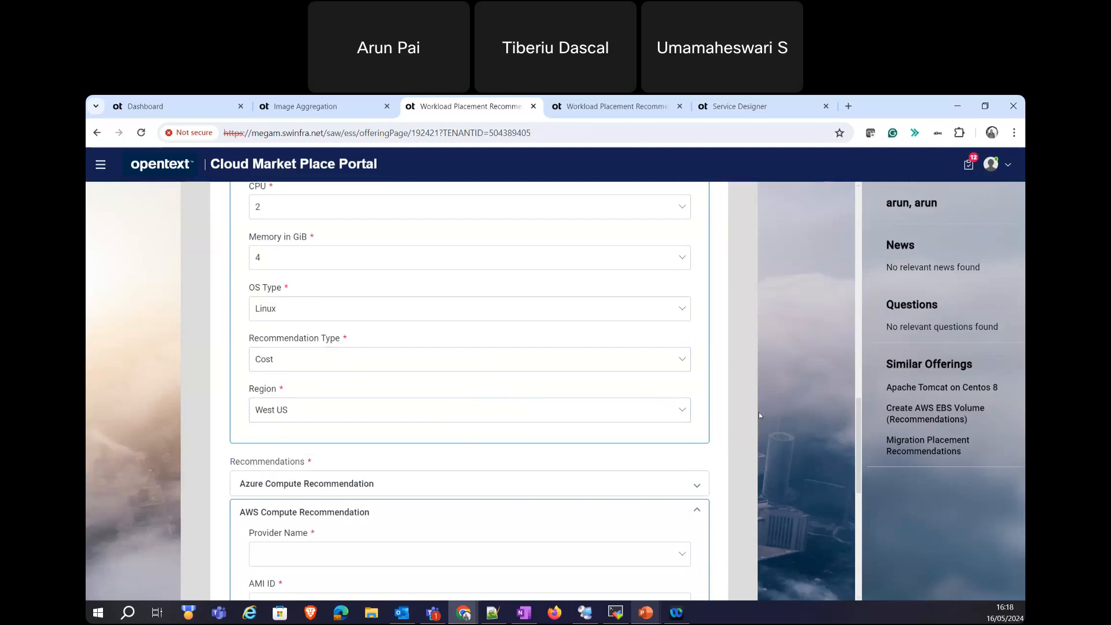
pyautogui.scroll(-2, 759, 412)
pyautogui.click(265, 298)
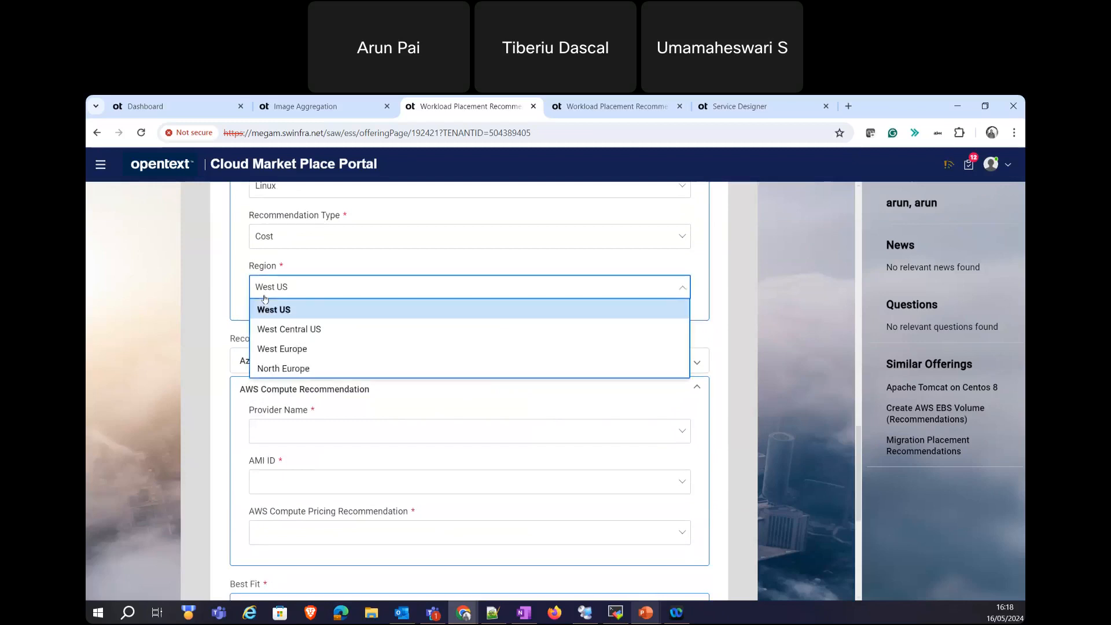
pyautogui.click(267, 307)
pyautogui.scroll(-1, 521, 486)
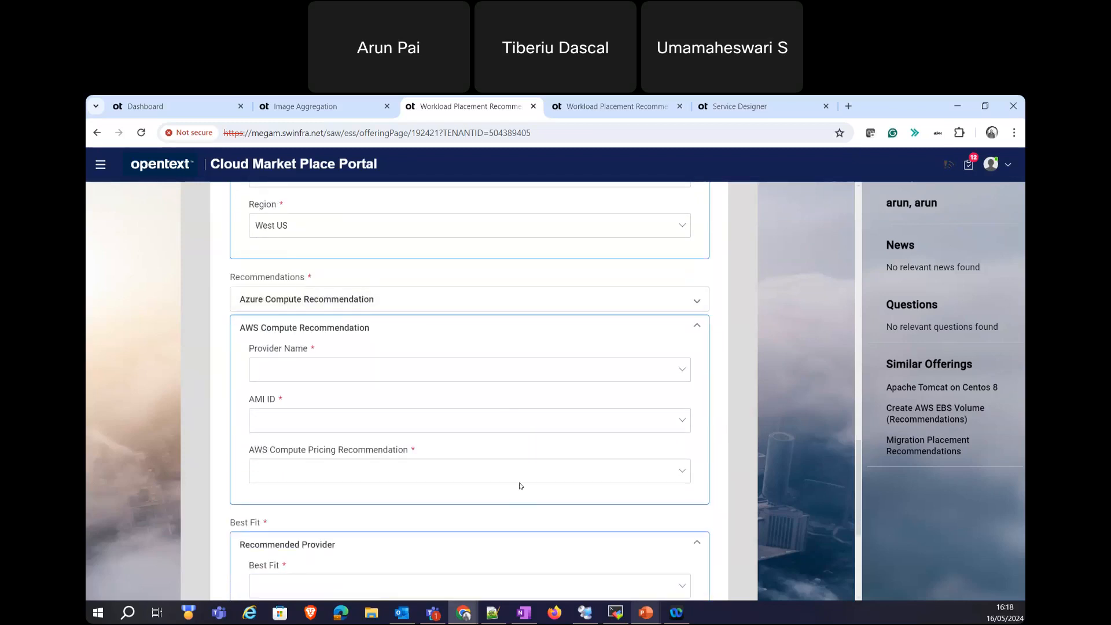
# In the AWS compute recommendation, choose PM Account as the provider and CentOS Stream 9 (x86_64) as the AMI.
pyautogui.click(283, 377)
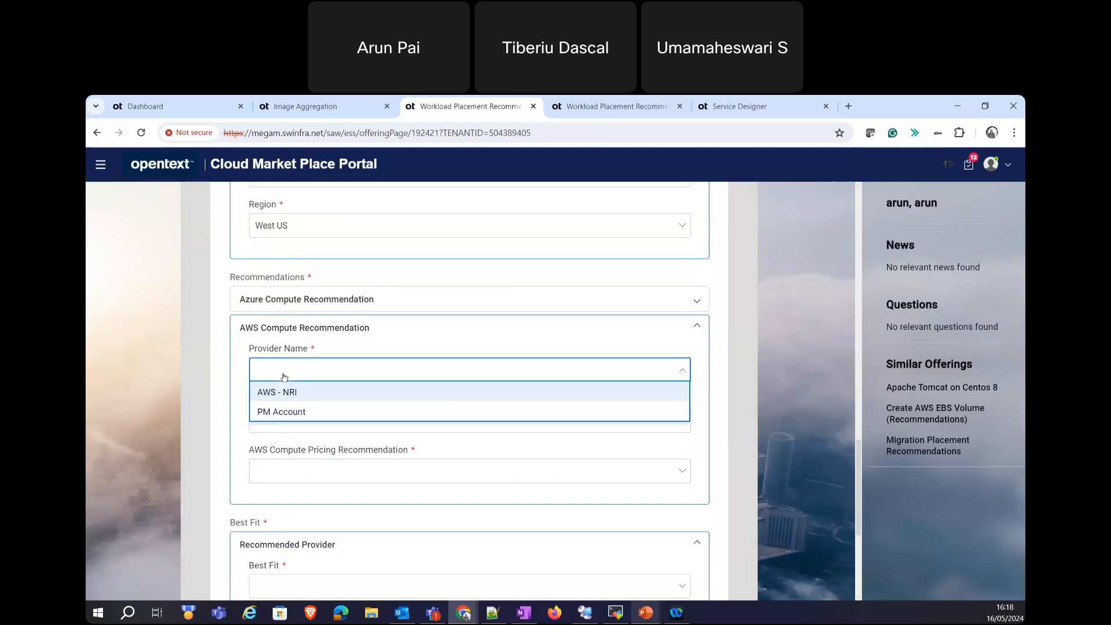
pyautogui.click(292, 412)
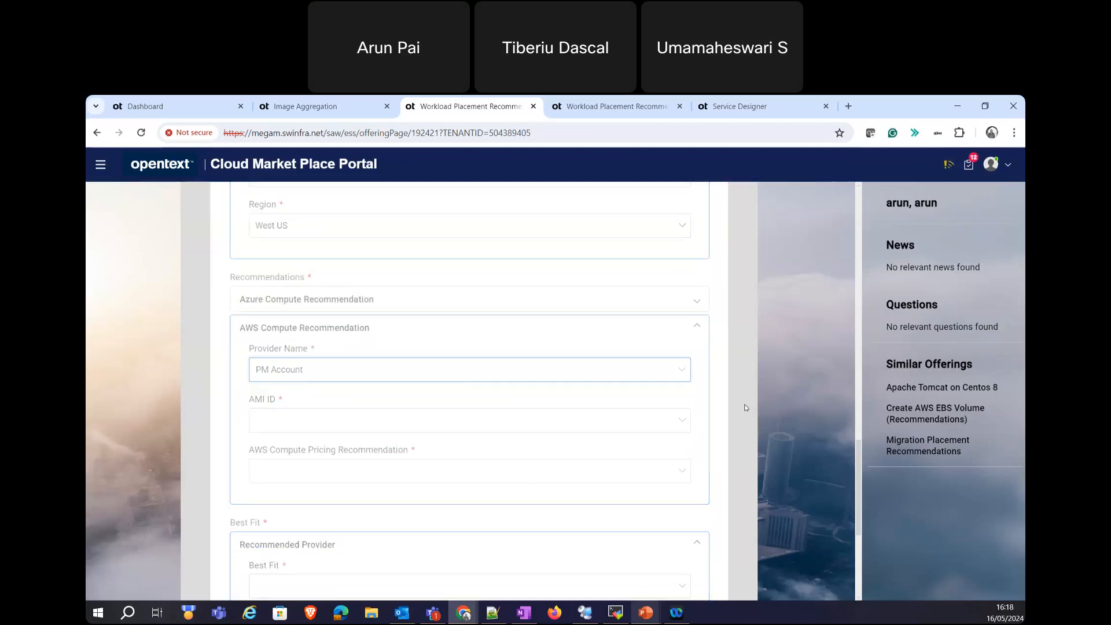
pyautogui.scroll(-2, 745, 408)
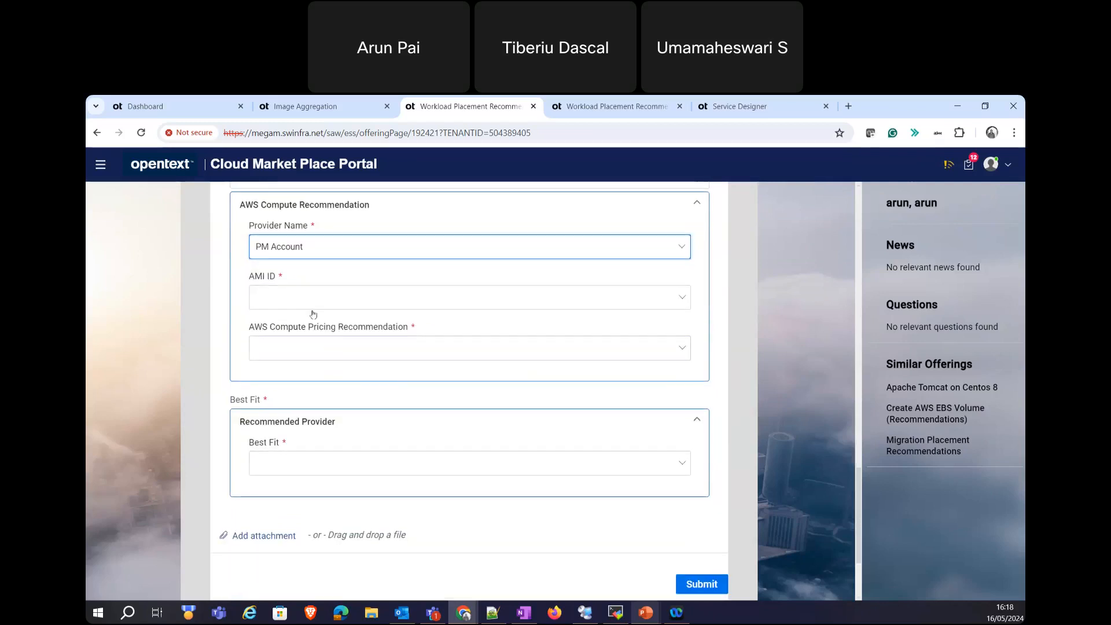
pyautogui.click(313, 301)
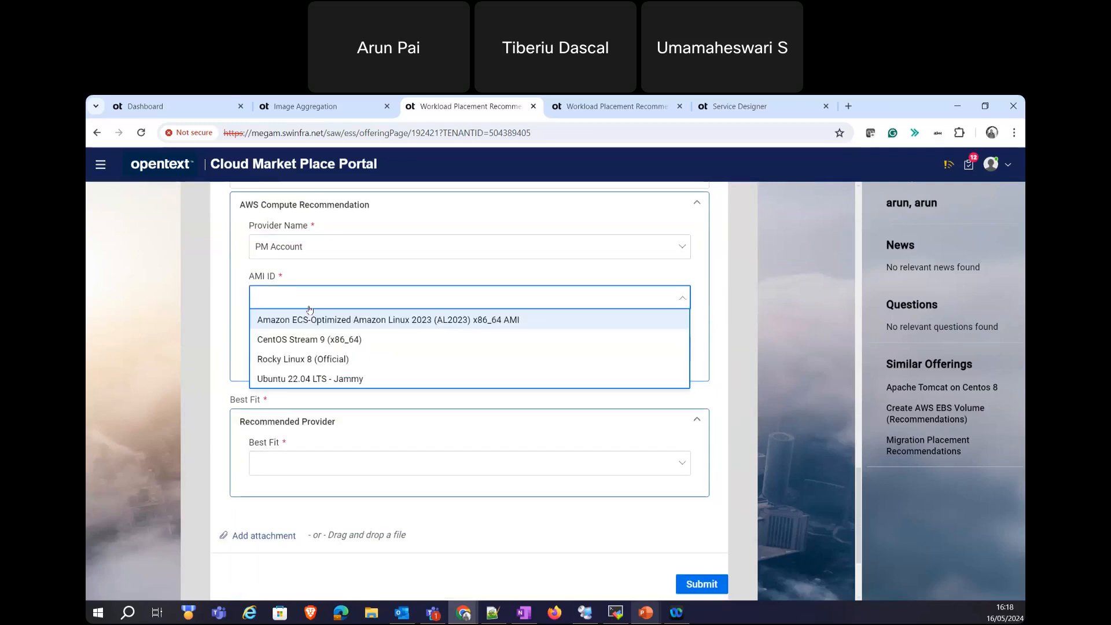
pyautogui.click(316, 339)
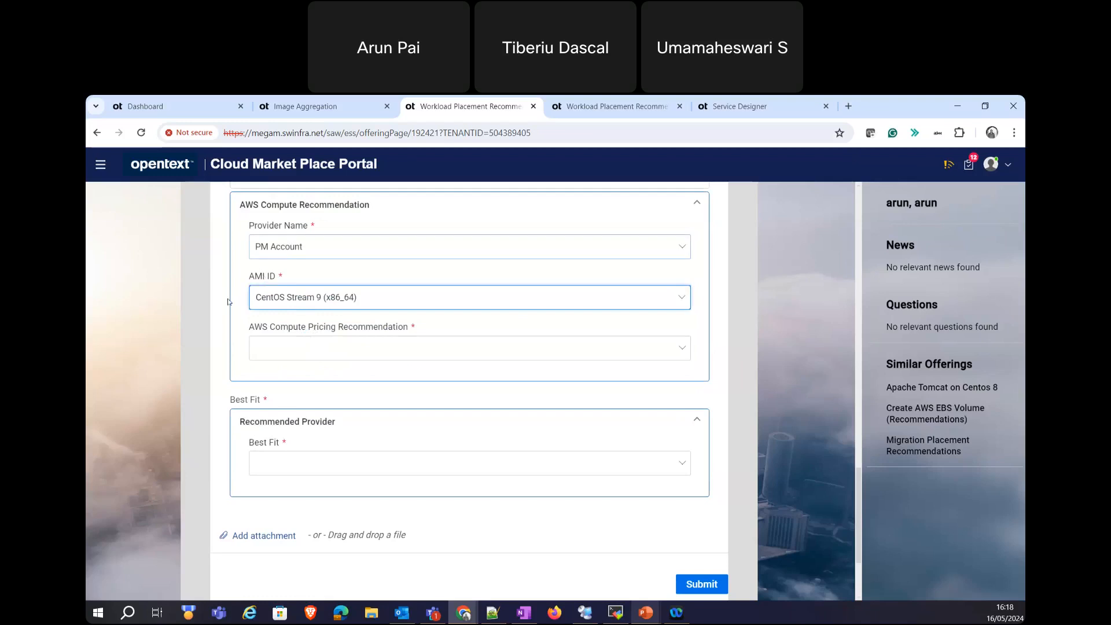
# Review the compute parameters and check the AWS compute pricing options without selecting one.
pyautogui.scroll(3, 227, 301)
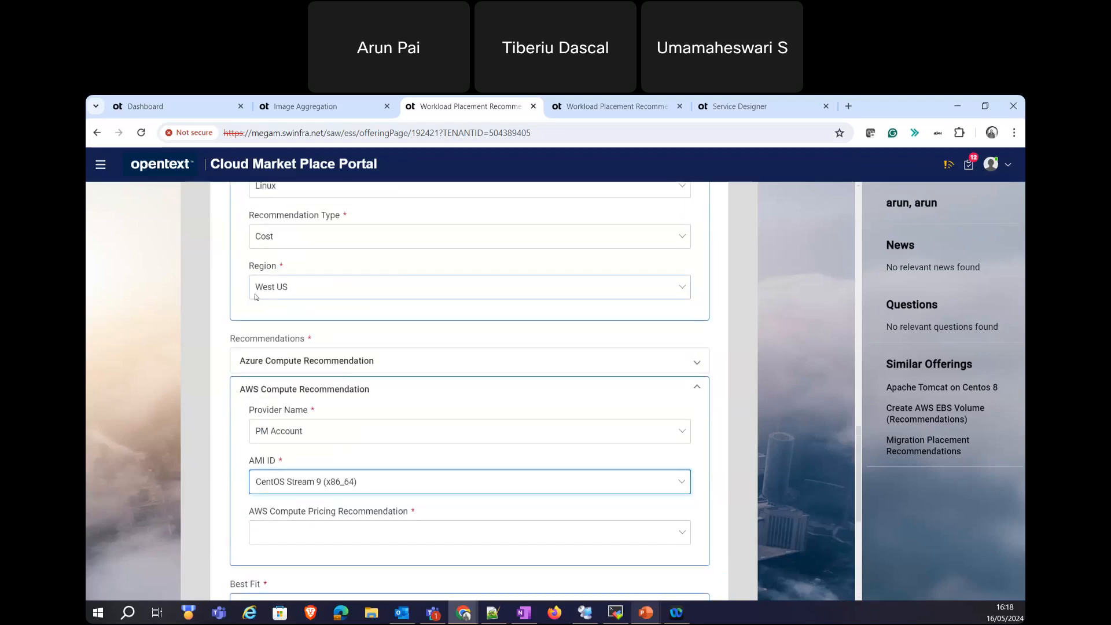
pyautogui.scroll(2, 730, 348)
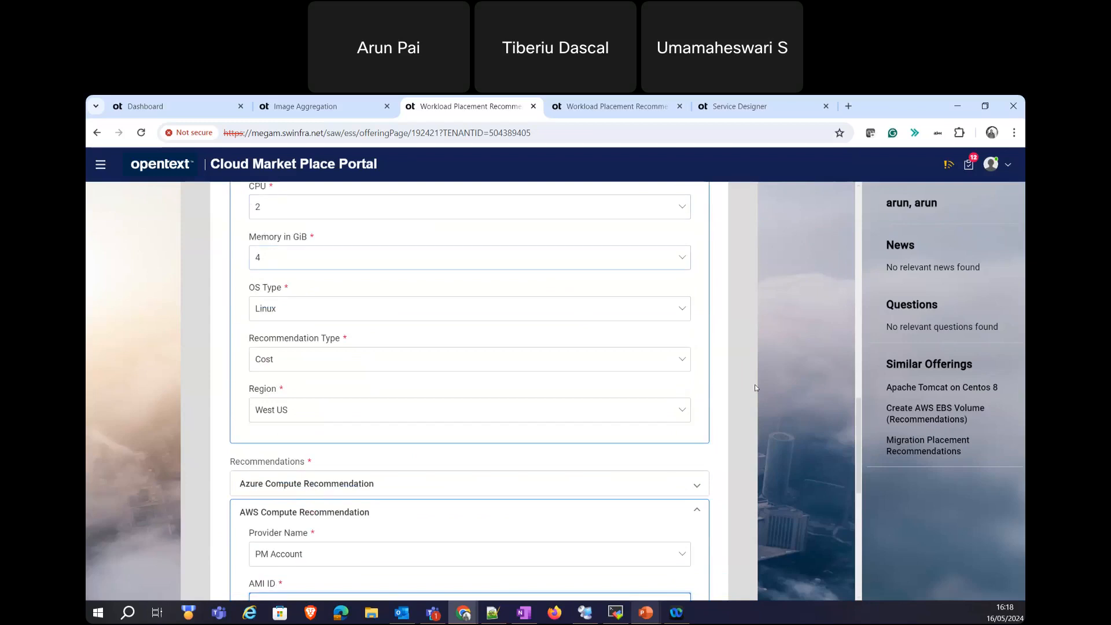
pyautogui.scroll(-4, 760, 390)
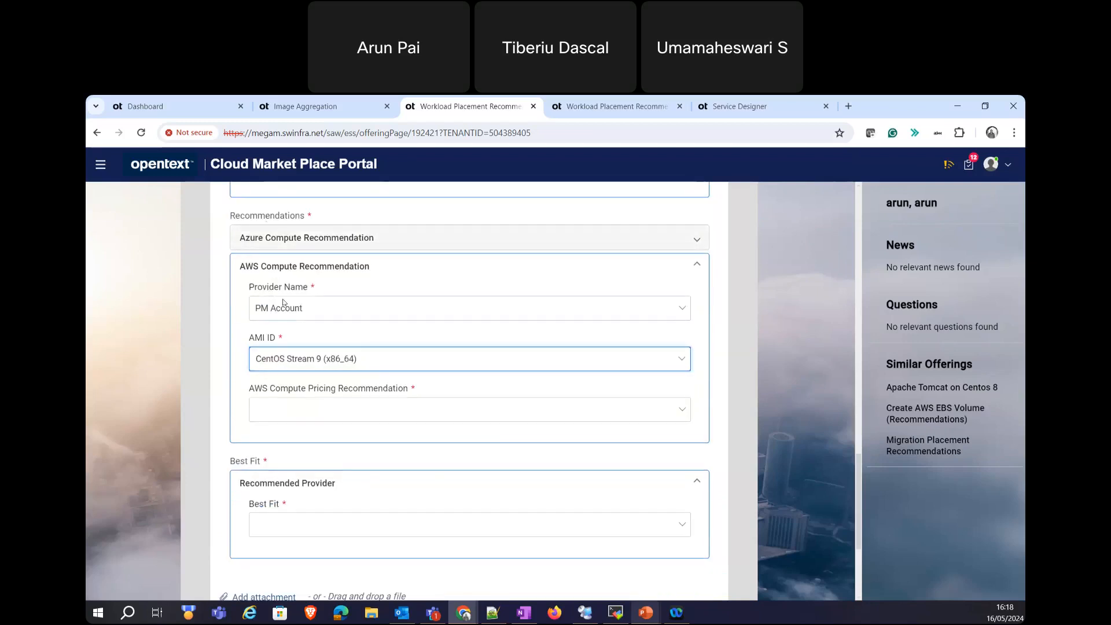
pyautogui.click(296, 415)
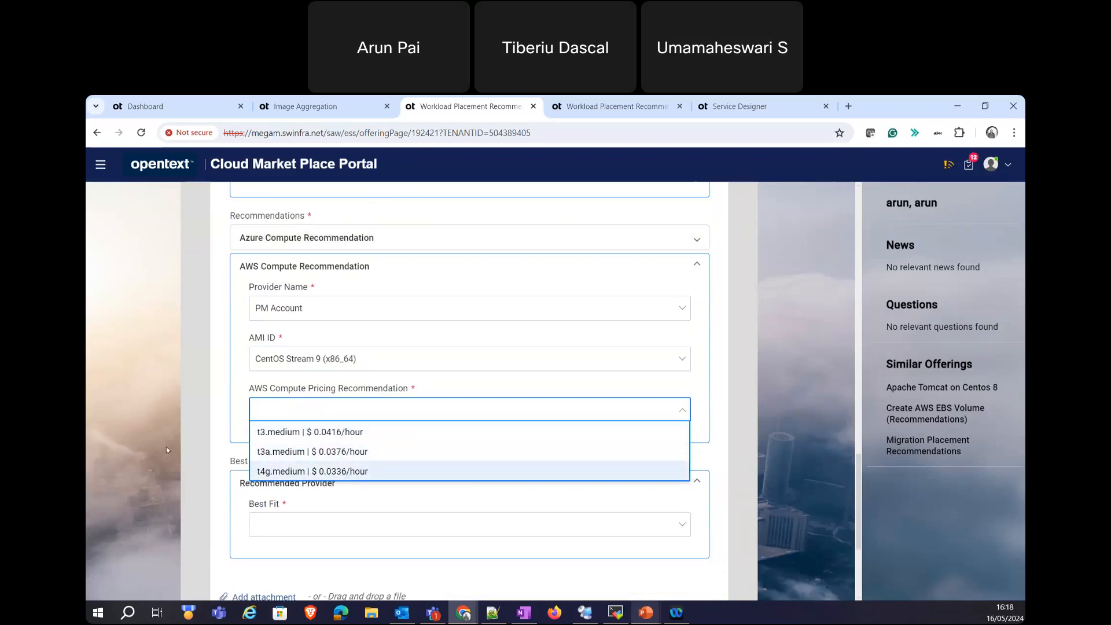
pyautogui.click(213, 453)
# In the Azure compute recommendation, choose PM Account as provider, CentOS 8.0 OpenLogic as OS image and Standard_B2s | $ 0.0496/hour as pricing.
pyautogui.scroll(2, 533, 454)
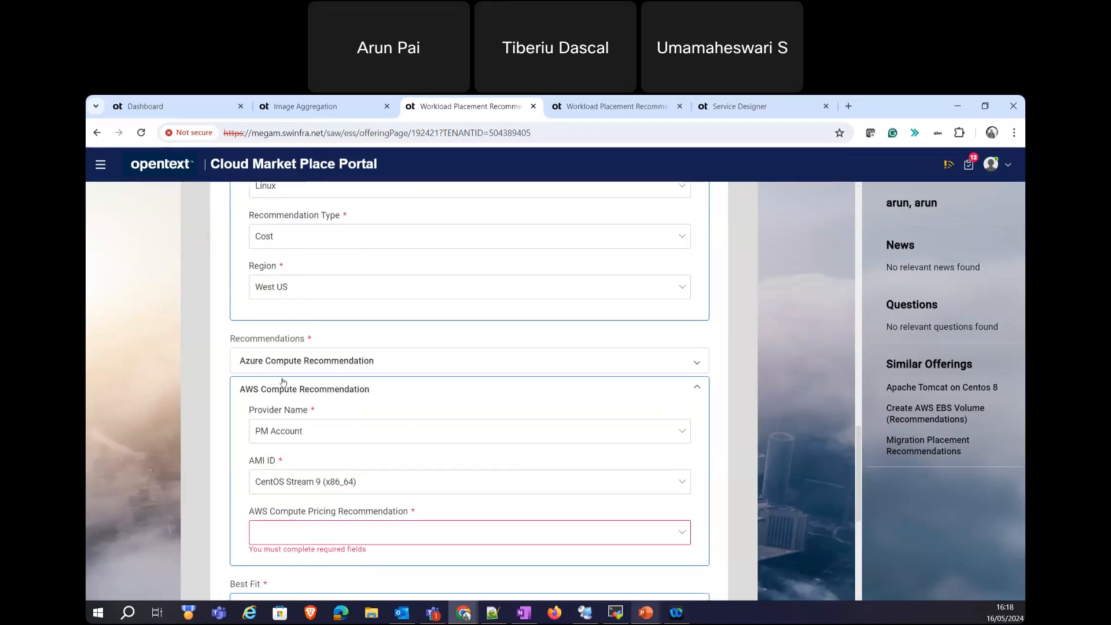
pyautogui.click(286, 362)
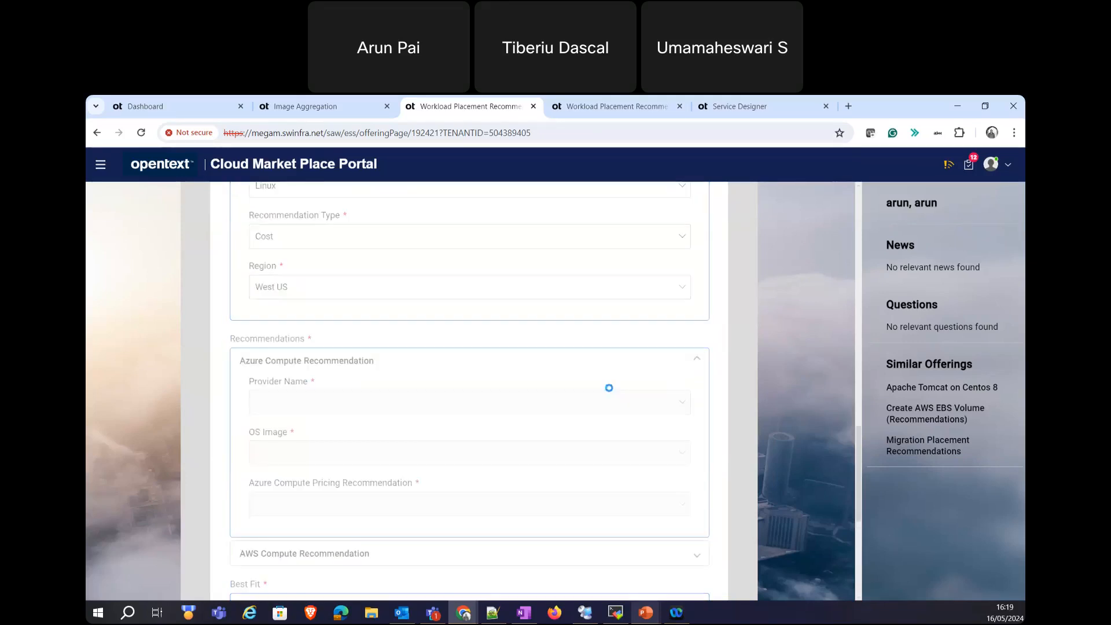
pyautogui.click(380, 409)
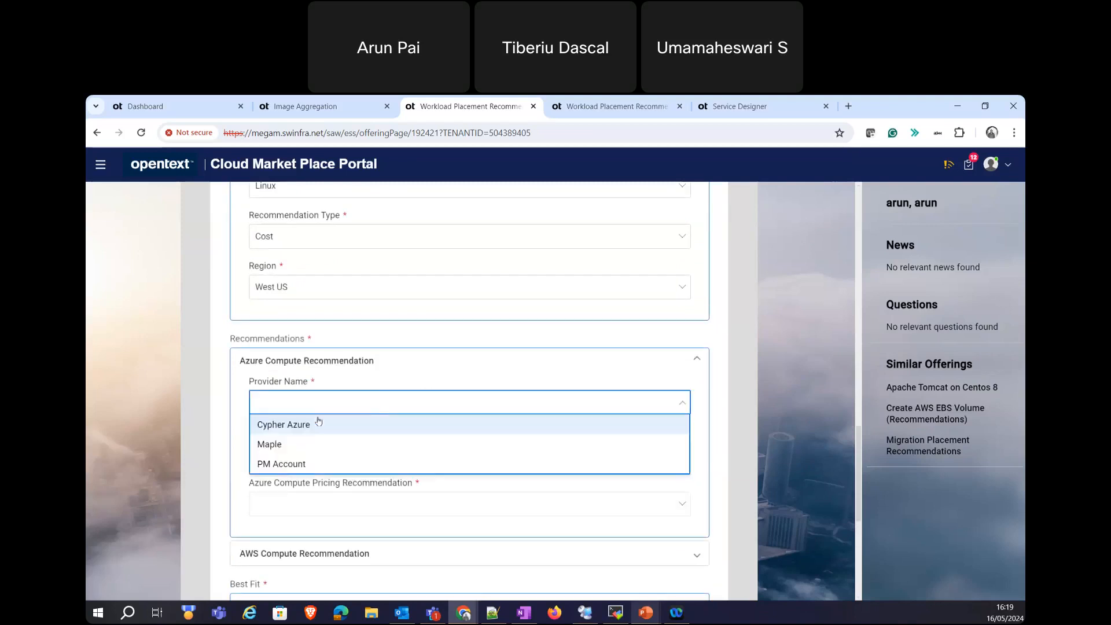
pyautogui.click(290, 464)
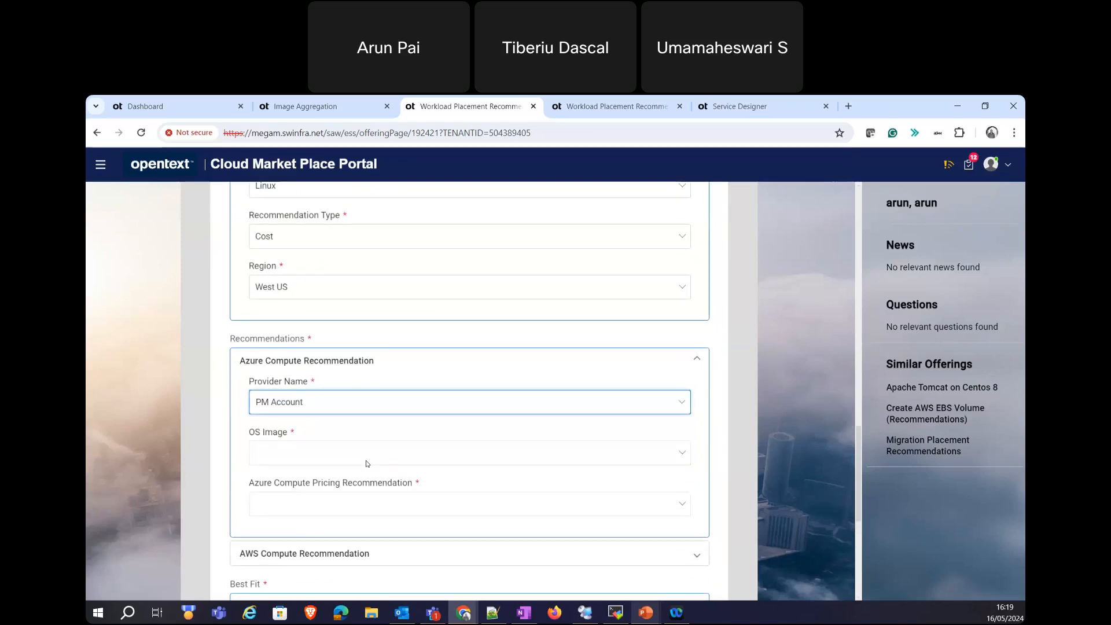
pyautogui.click(367, 457)
pyautogui.click(320, 363)
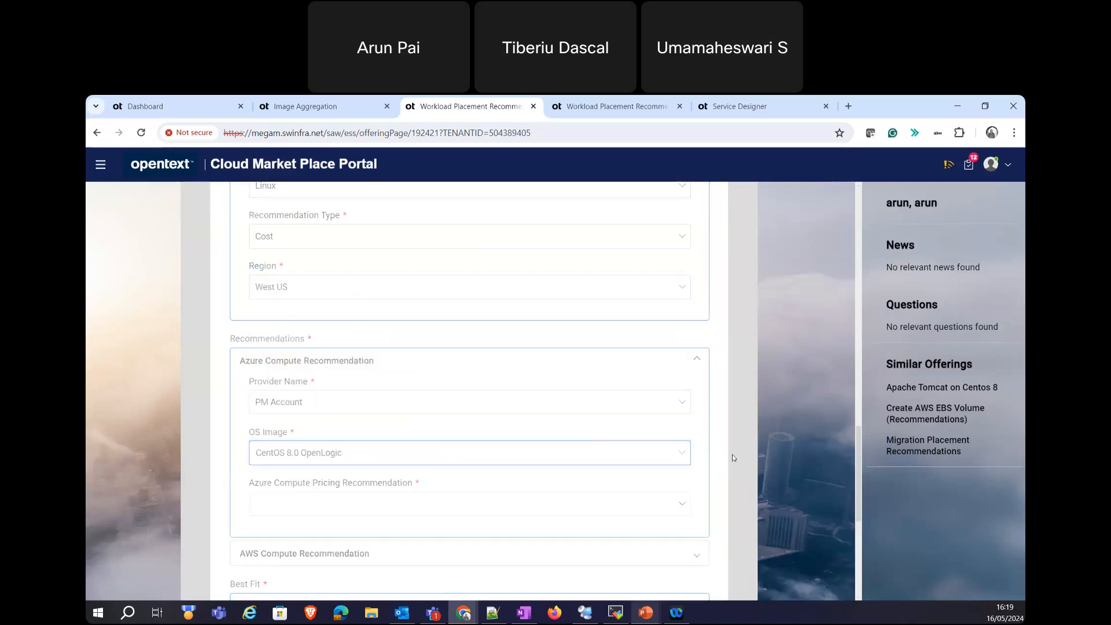
pyautogui.scroll(-1, 271, 456)
pyautogui.click(275, 444)
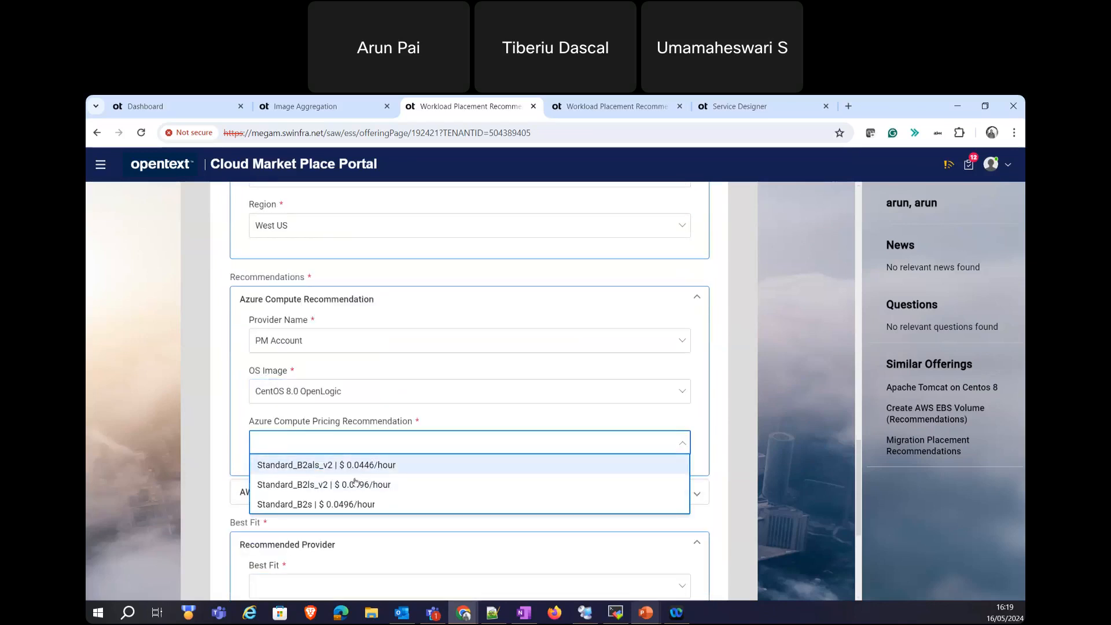
pyautogui.click(294, 503)
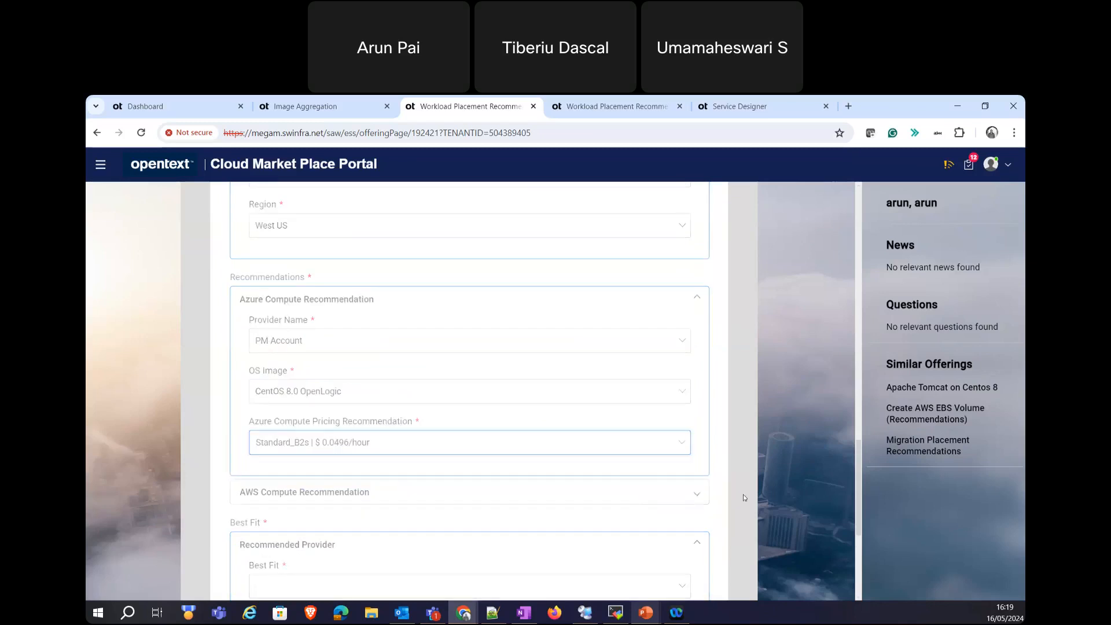
# Choose AWS(t4g.medium | $ 0.0336/hour) as the best fit and t4g.medium | $ 0.0336/hour as the AWS compute pricing recommendation.
pyautogui.scroll(-3, 743, 496)
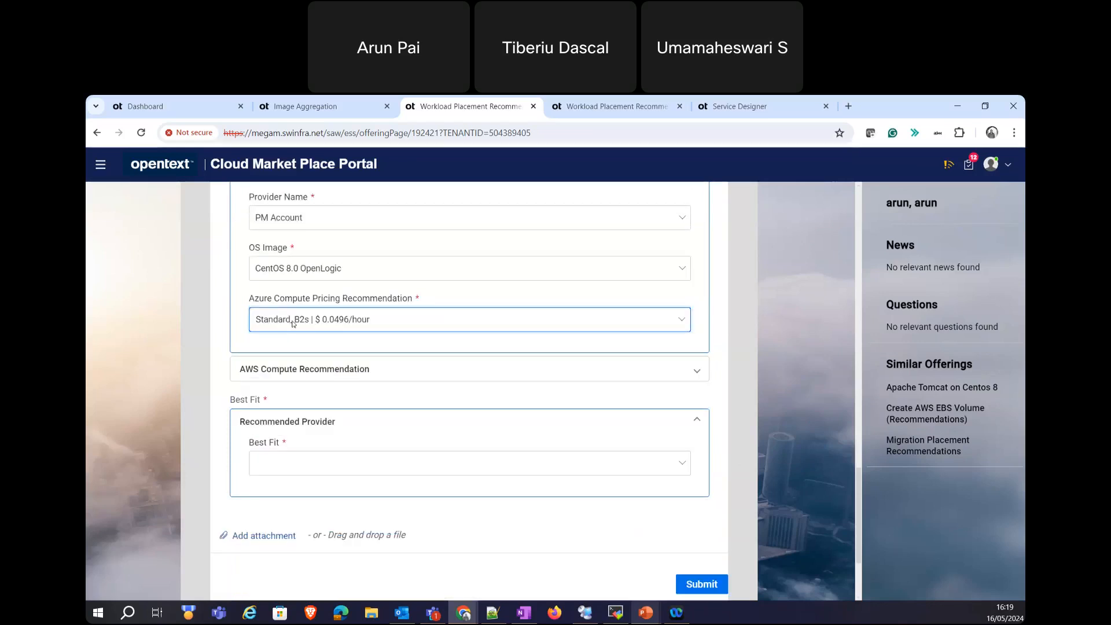
pyautogui.click(319, 462)
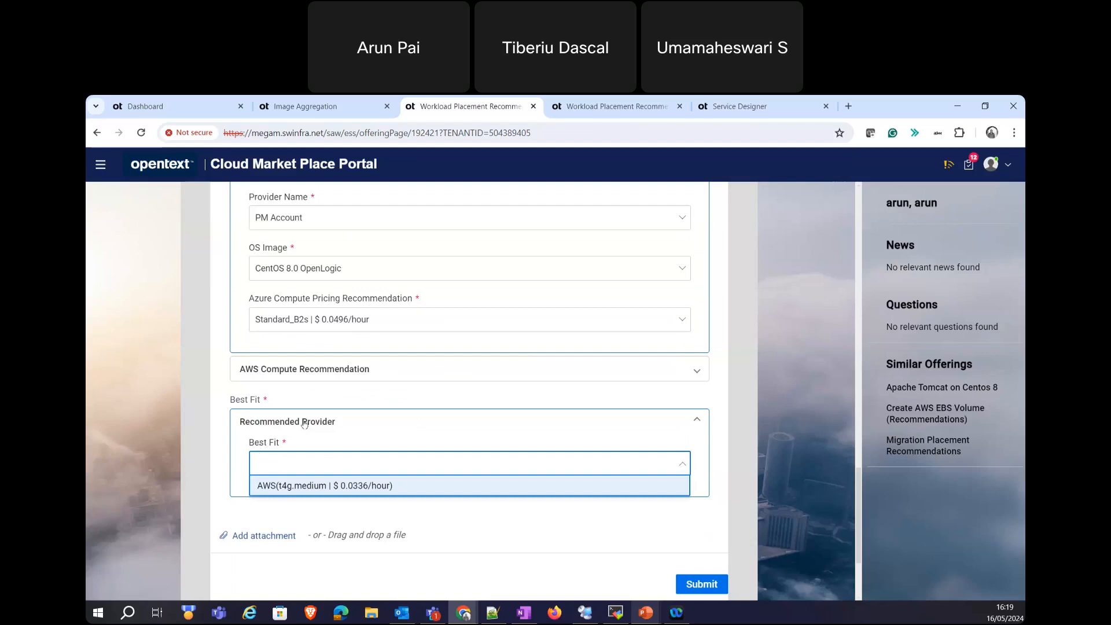
pyautogui.click(286, 489)
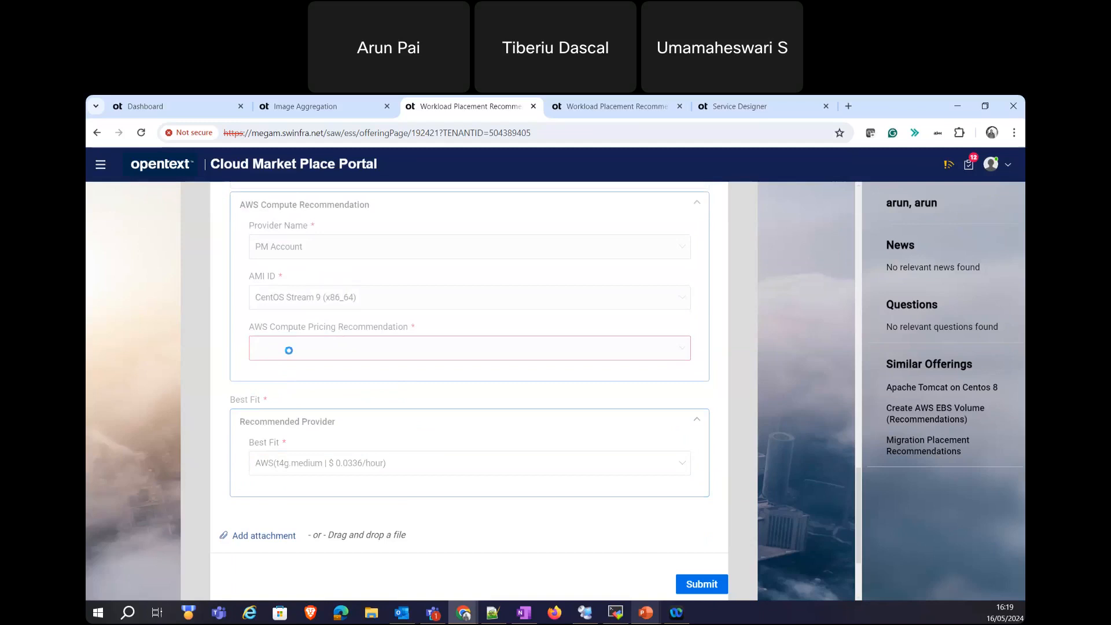
pyautogui.click(291, 352)
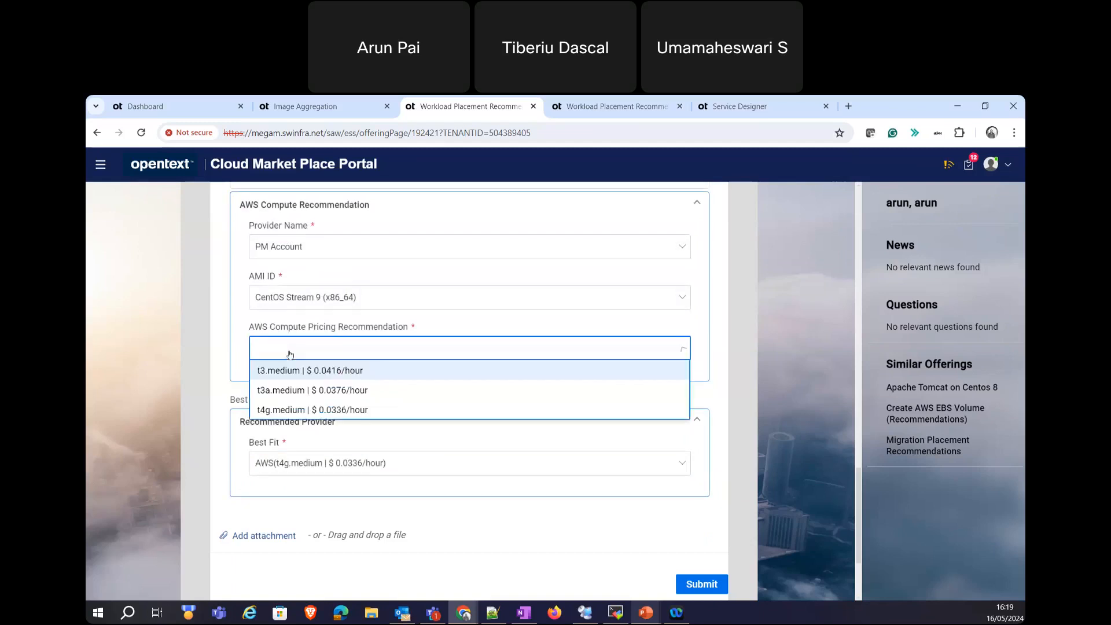
pyautogui.click(277, 410)
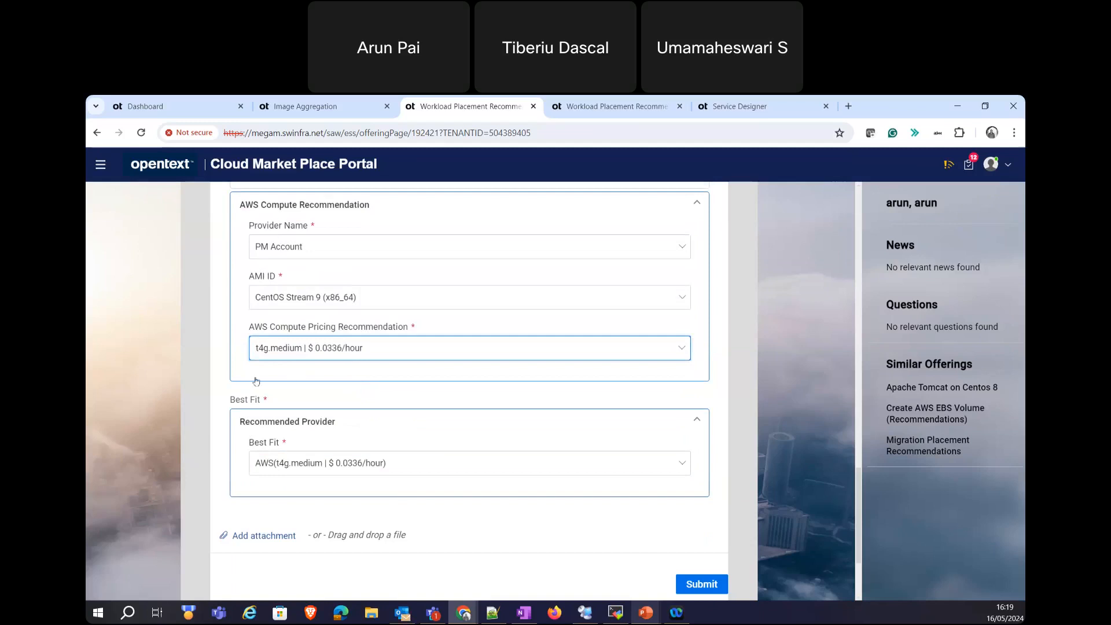
pyautogui.click(217, 386)
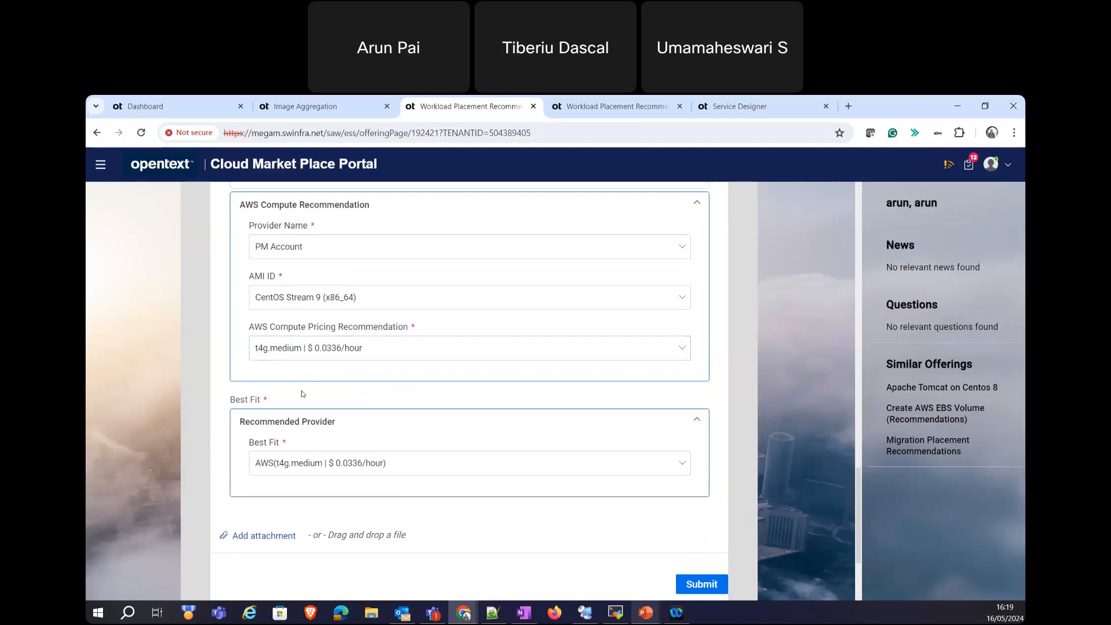
# Review the Azure compute recommendation against the best-fit provider, along with the compute parameters behind them.
pyautogui.scroll(1, 406, 412)
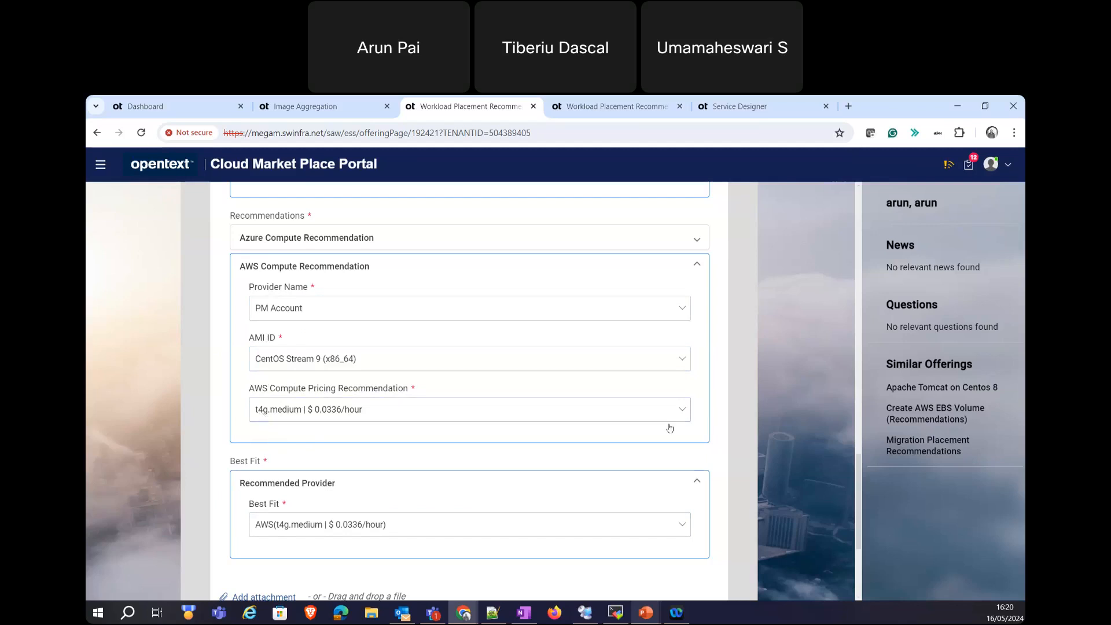
pyautogui.scroll(2, 745, 428)
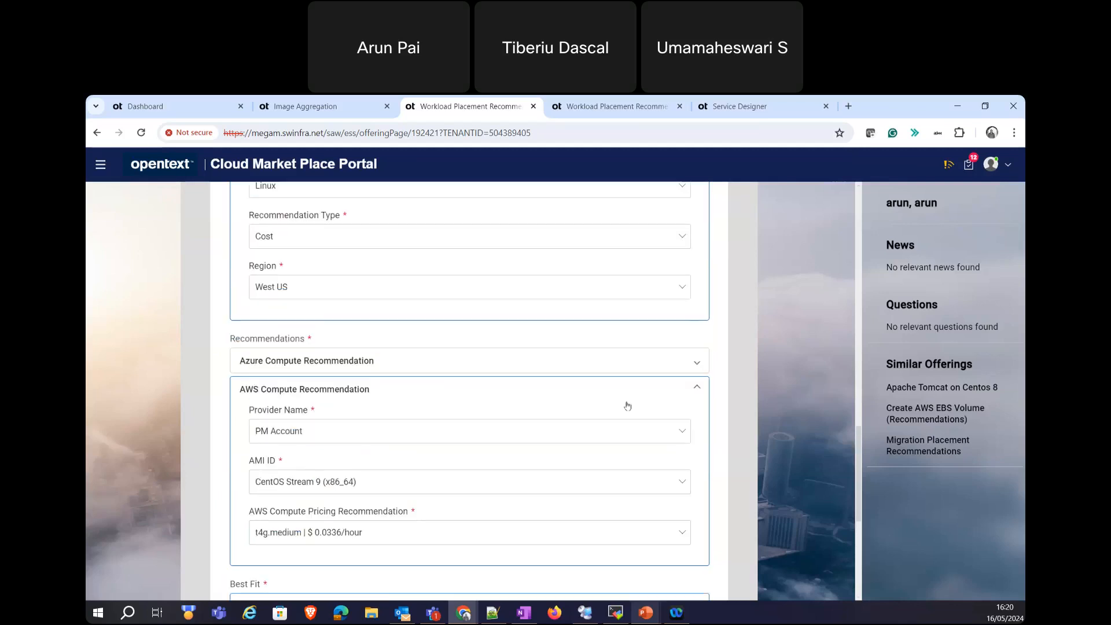
pyautogui.click(510, 365)
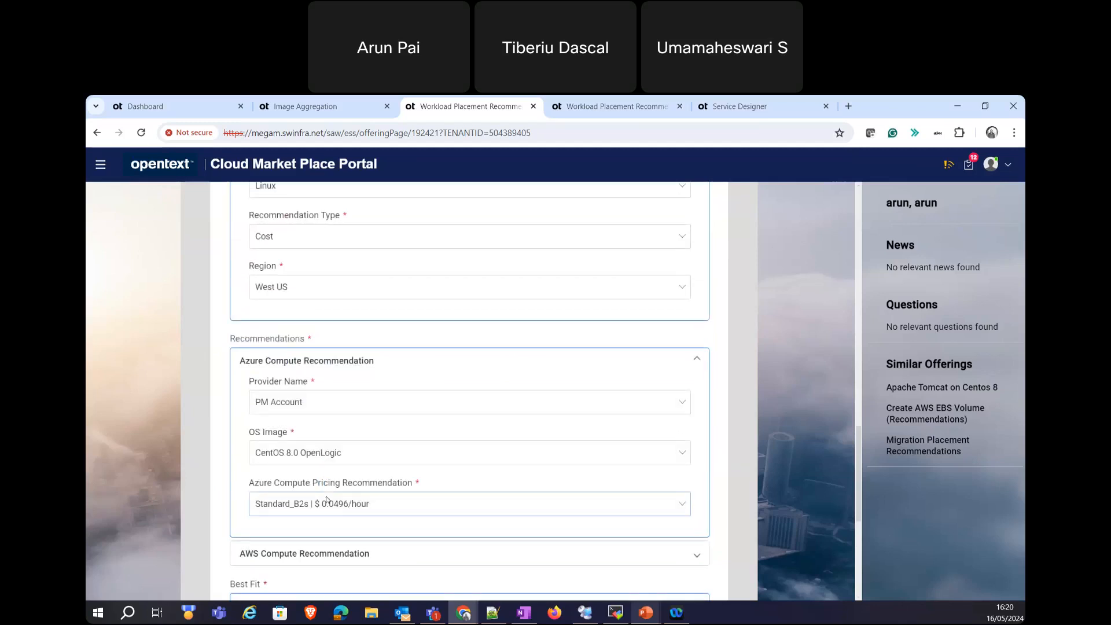
pyautogui.scroll(-1, 376, 463)
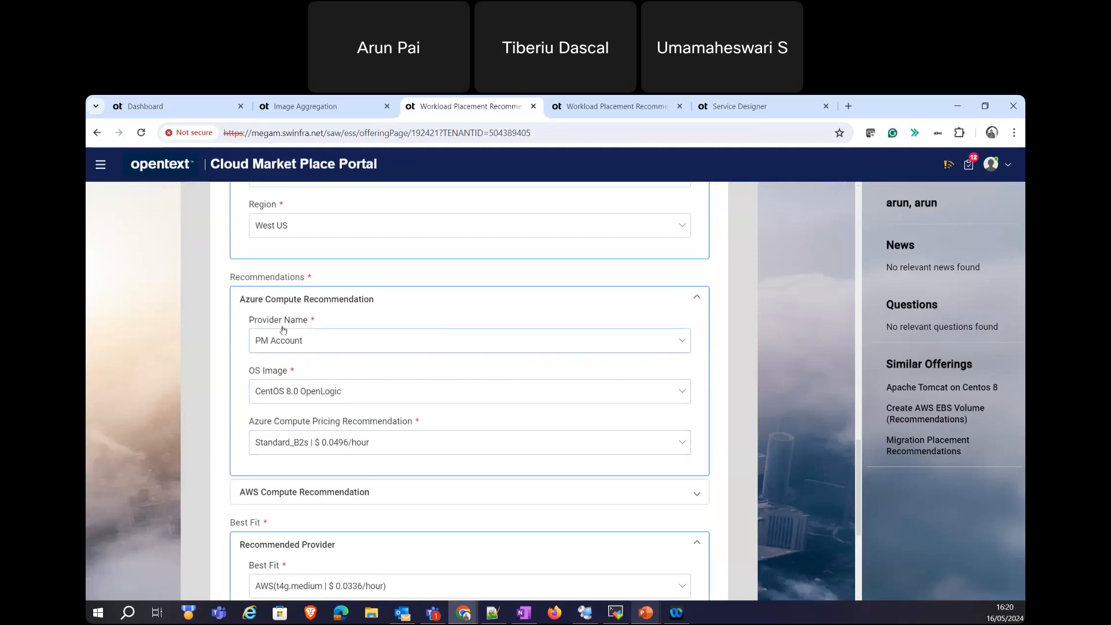
pyautogui.scroll(-2, 440, 463)
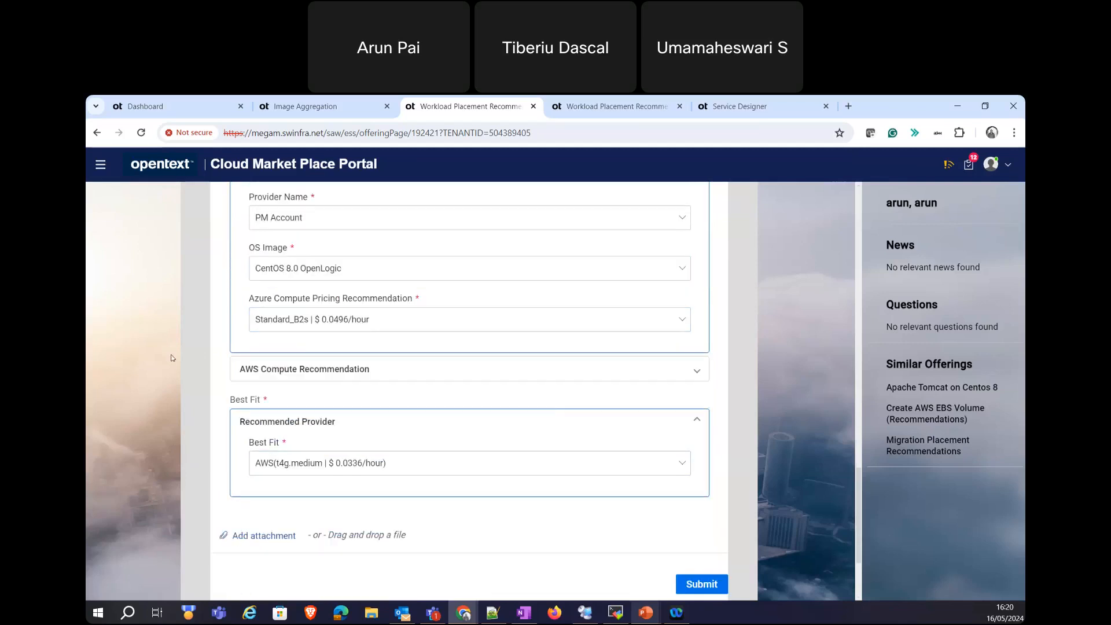
pyautogui.scroll(2, 184, 270)
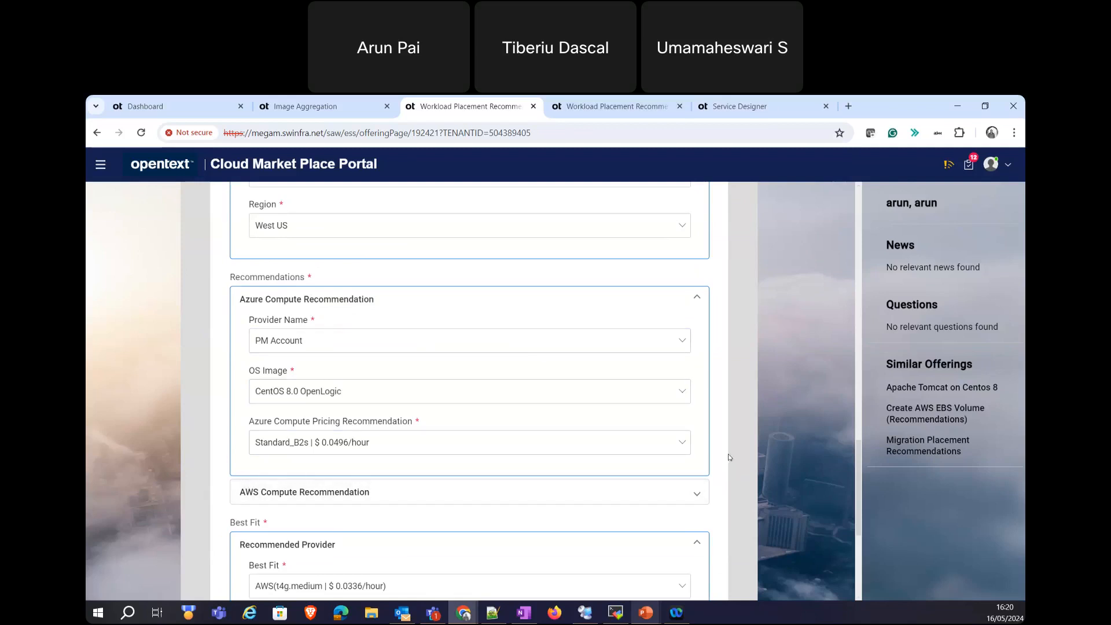
pyautogui.scroll(4, 729, 457)
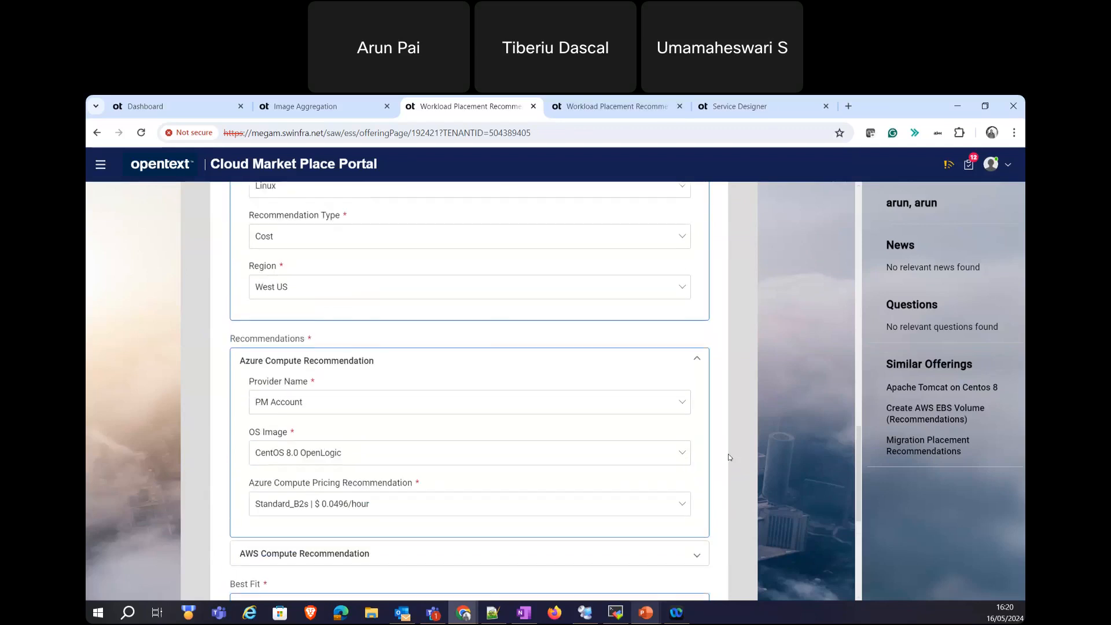
pyautogui.scroll(1, 729, 457)
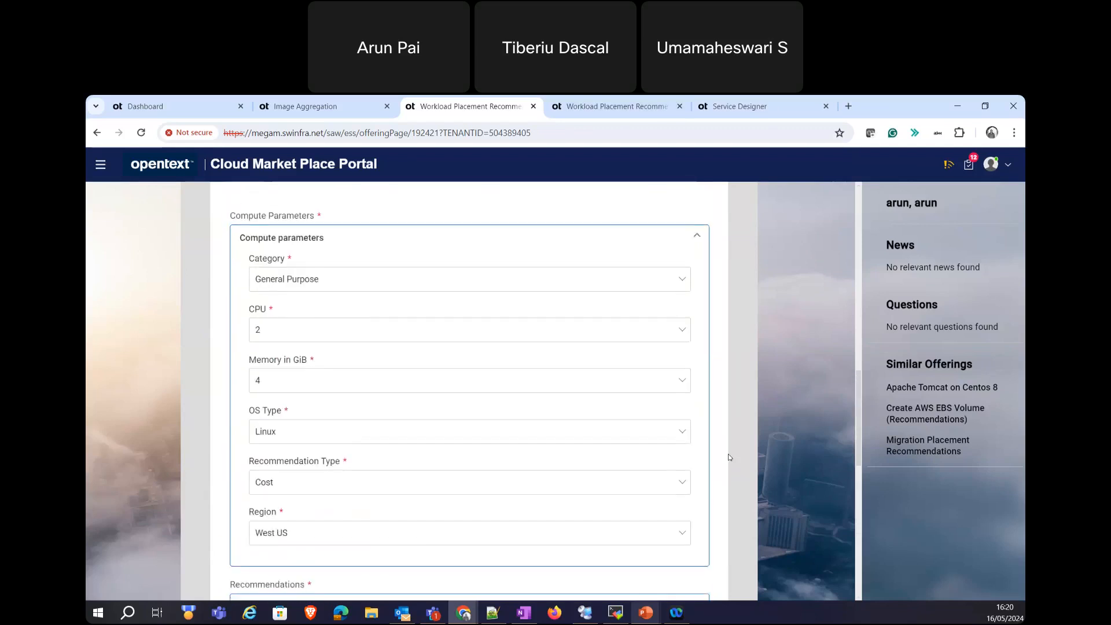
pyautogui.scroll(1, 729, 457)
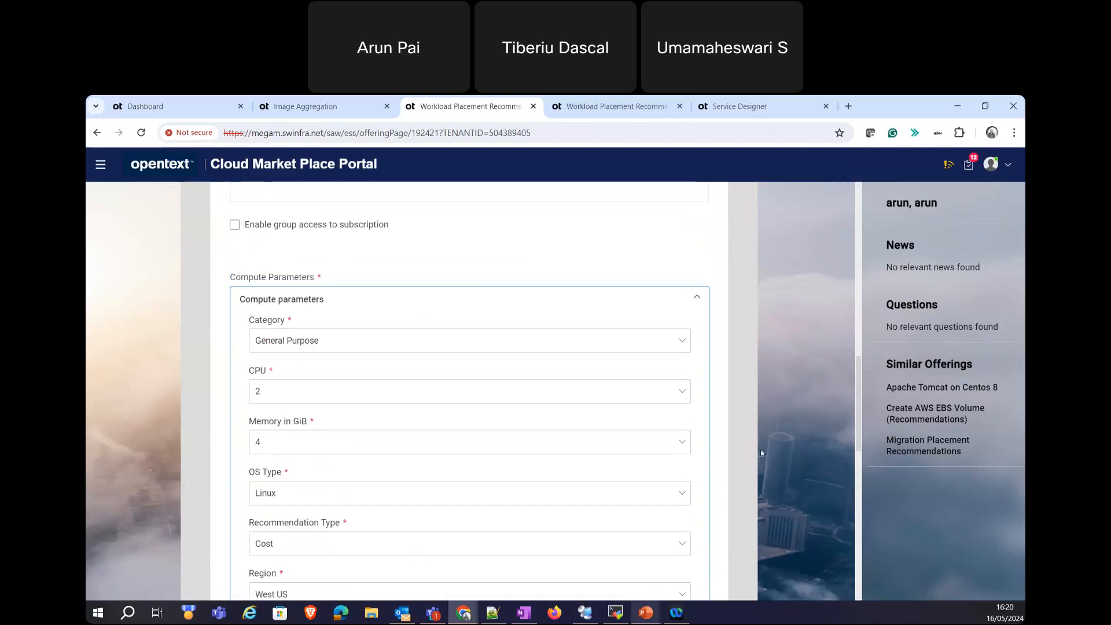
# Change the compute parameters to 4 CPUs and 16 GiB of memory.
pyautogui.scroll(-5, 761, 452)
pyautogui.scroll(2, 342, 292)
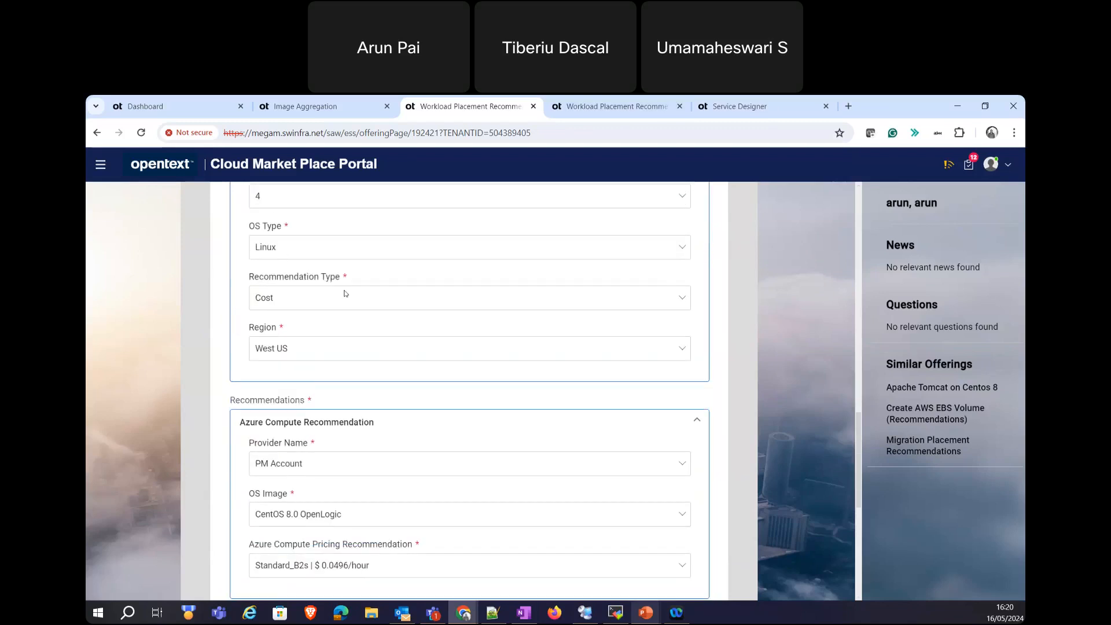
pyautogui.click(277, 213)
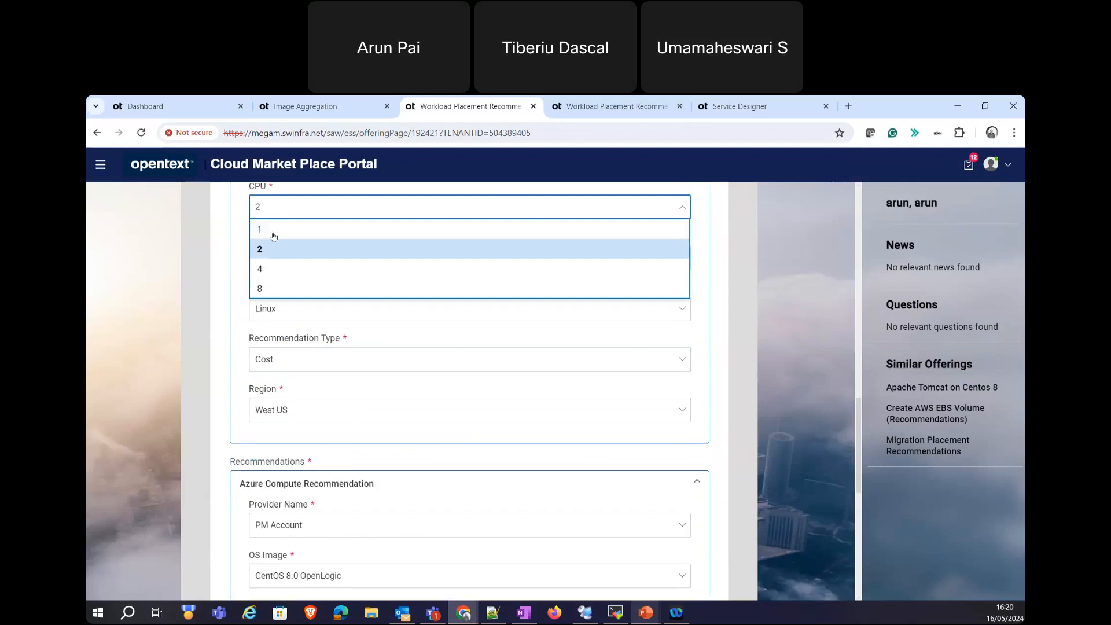
pyautogui.click(274, 269)
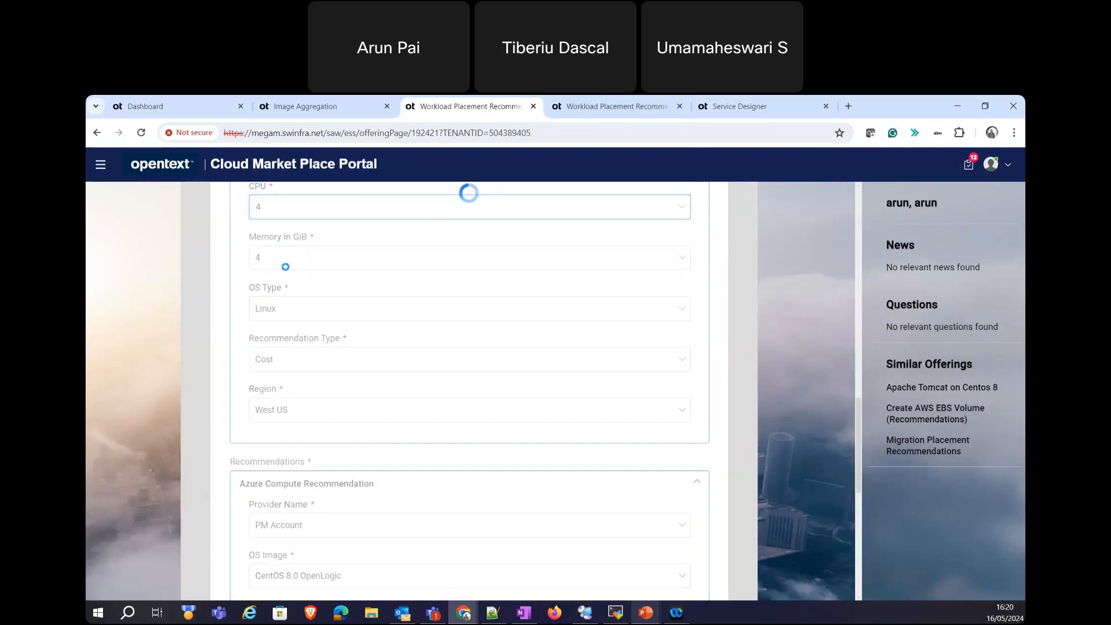
pyautogui.click(287, 270)
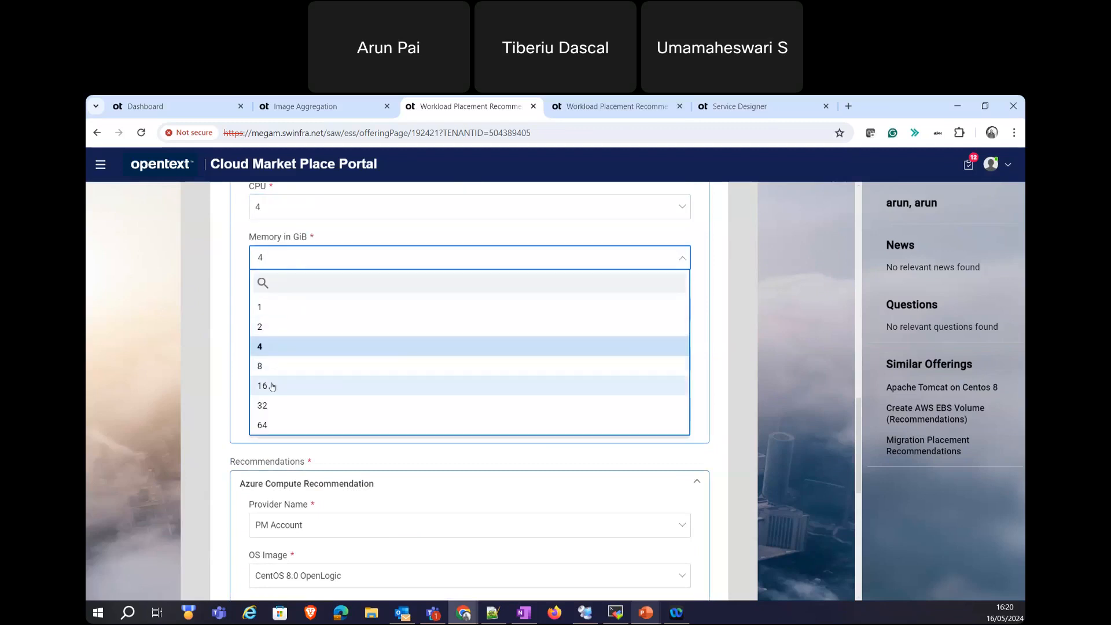
pyautogui.click(405, 388)
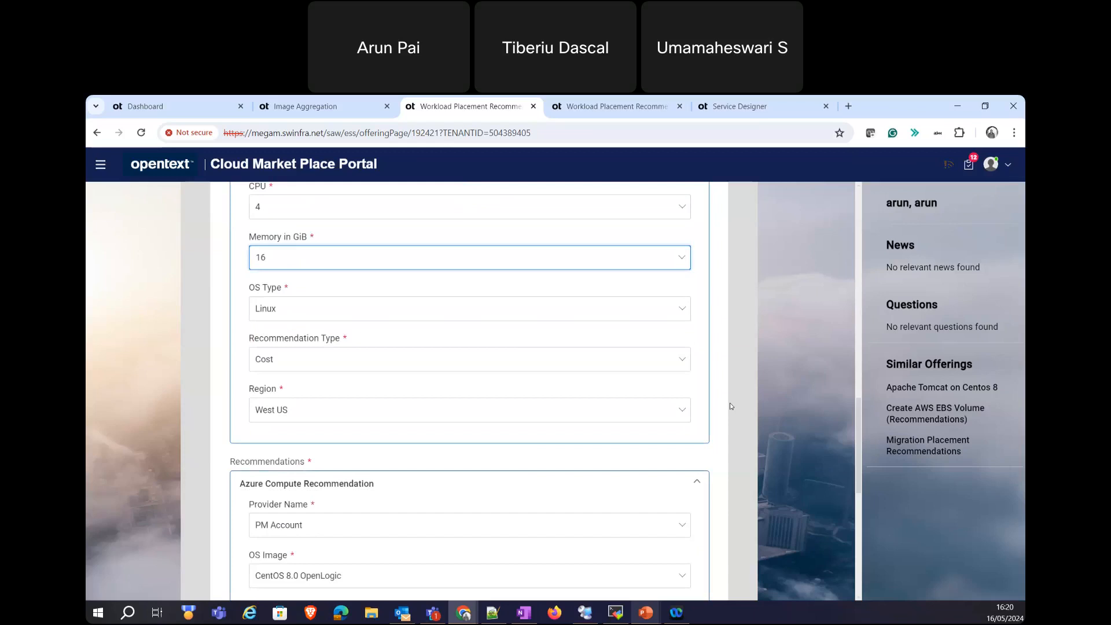
# Check the updated best fit and the Azure compute pricing options for the new sizing without selecting one.
pyautogui.scroll(-1, 419, 483)
pyautogui.scroll(-2, 419, 484)
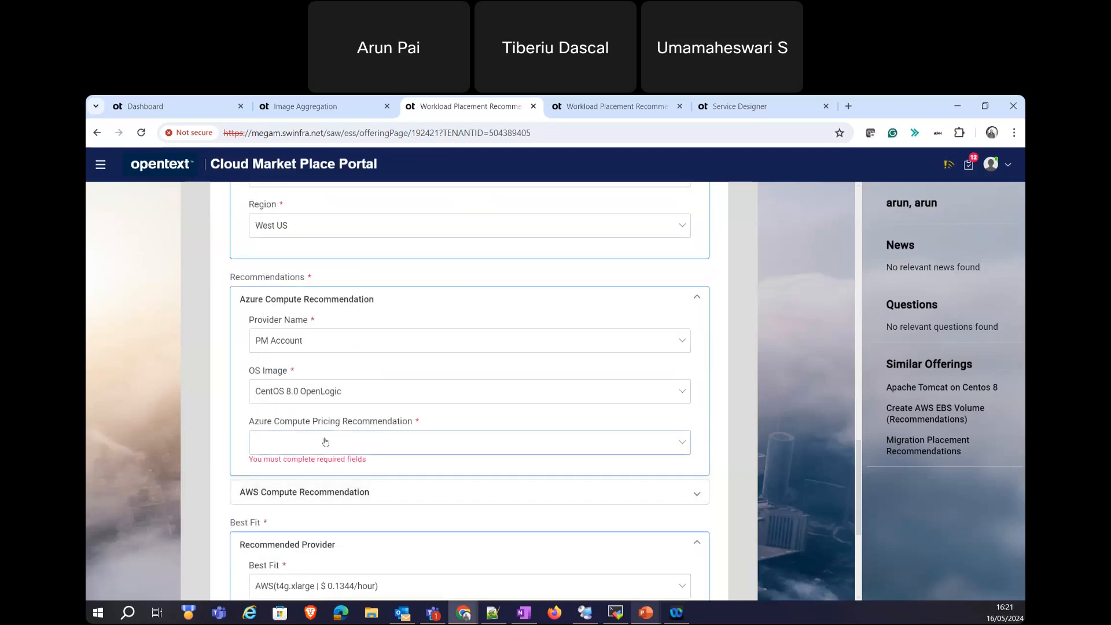
pyautogui.click(326, 442)
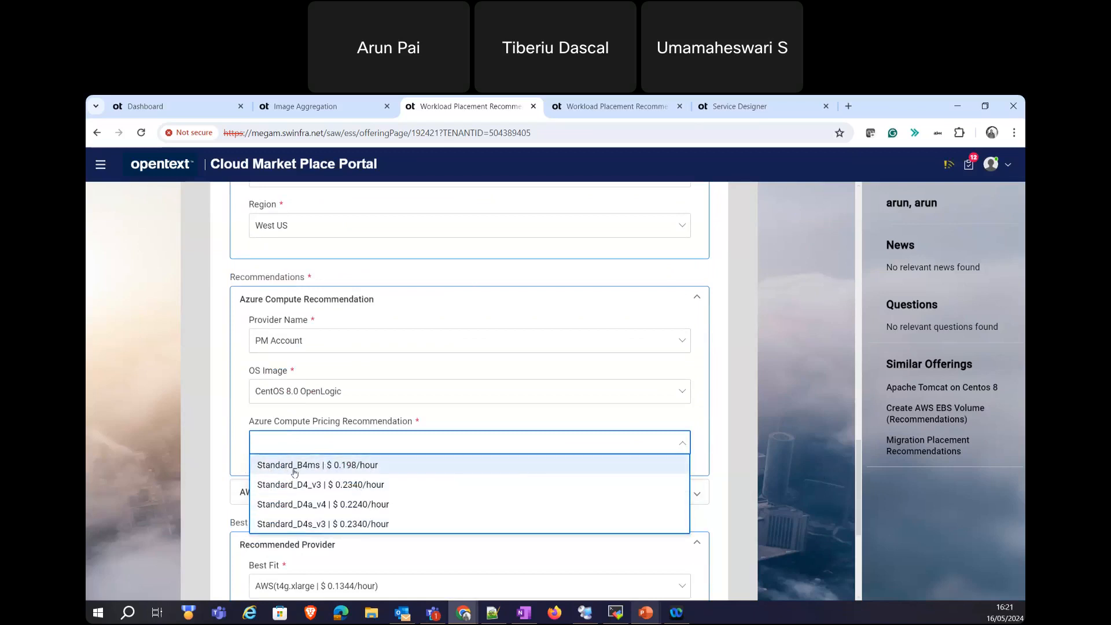
pyautogui.click(739, 467)
# Set the CPU count in the compute parameters to 8.
pyautogui.scroll(3, 671, 447)
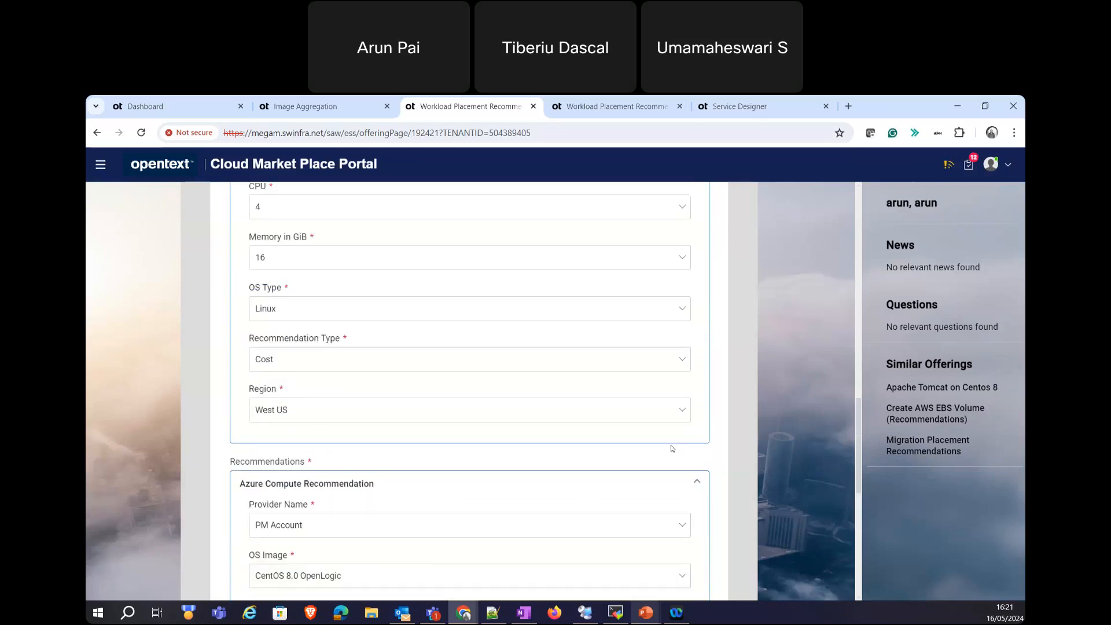
pyautogui.click(295, 210)
pyautogui.click(266, 288)
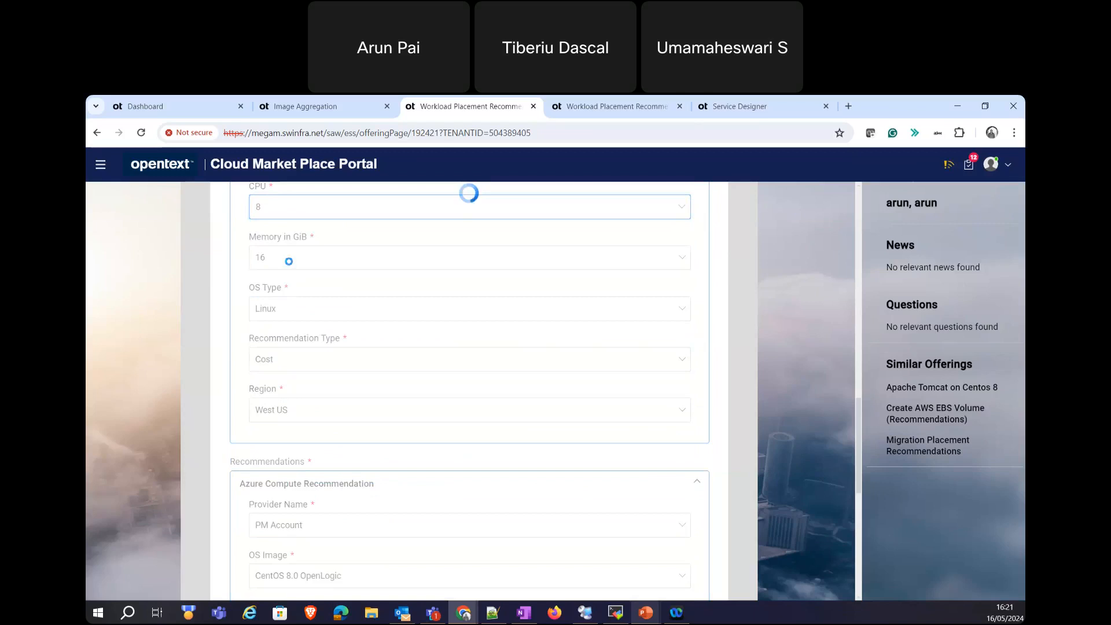
# Set the memory in the compute parameters to 32 GiB.
pyautogui.click(291, 265)
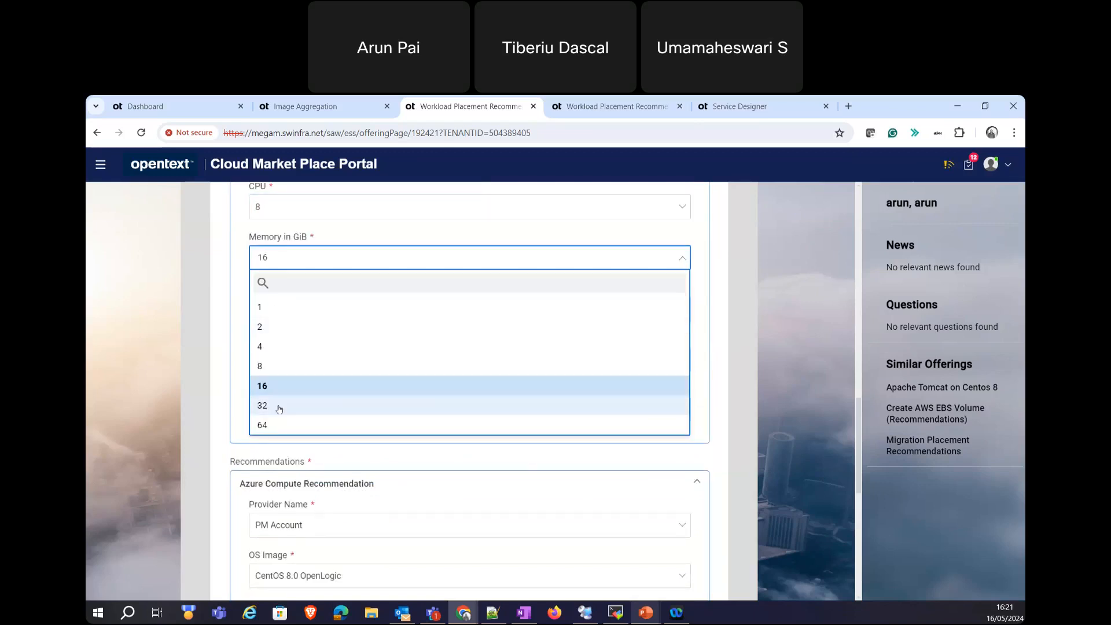
pyautogui.click(276, 408)
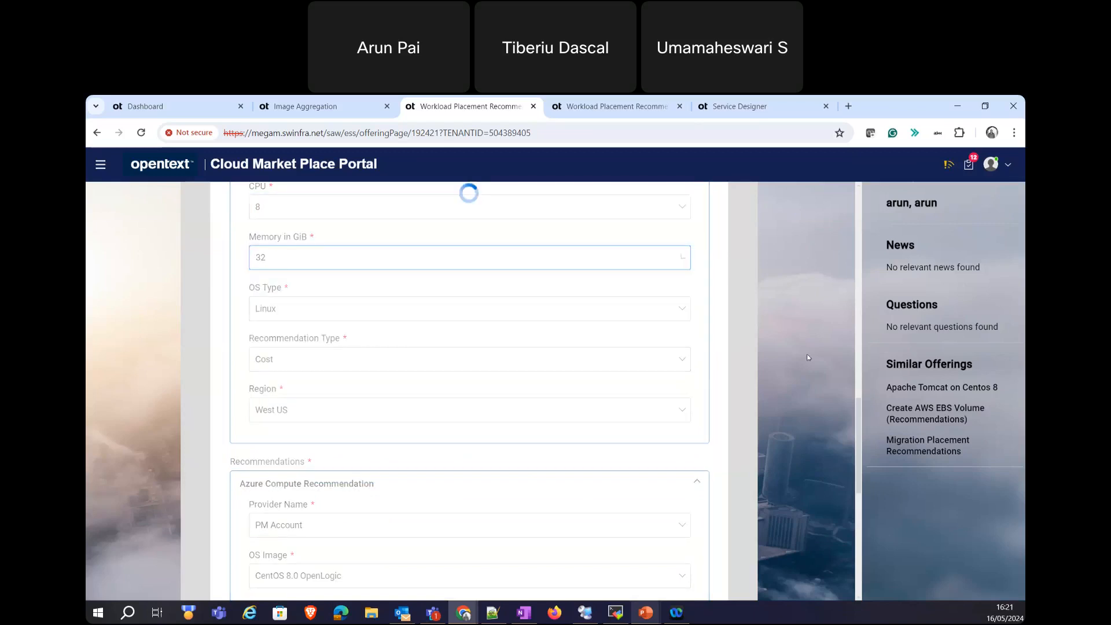
pyautogui.click(737, 351)
# Compare the Azure and AWS compute pricing options for the new sizing without selecting one.
pyautogui.scroll(-2, 736, 351)
pyautogui.scroll(-2, 736, 351)
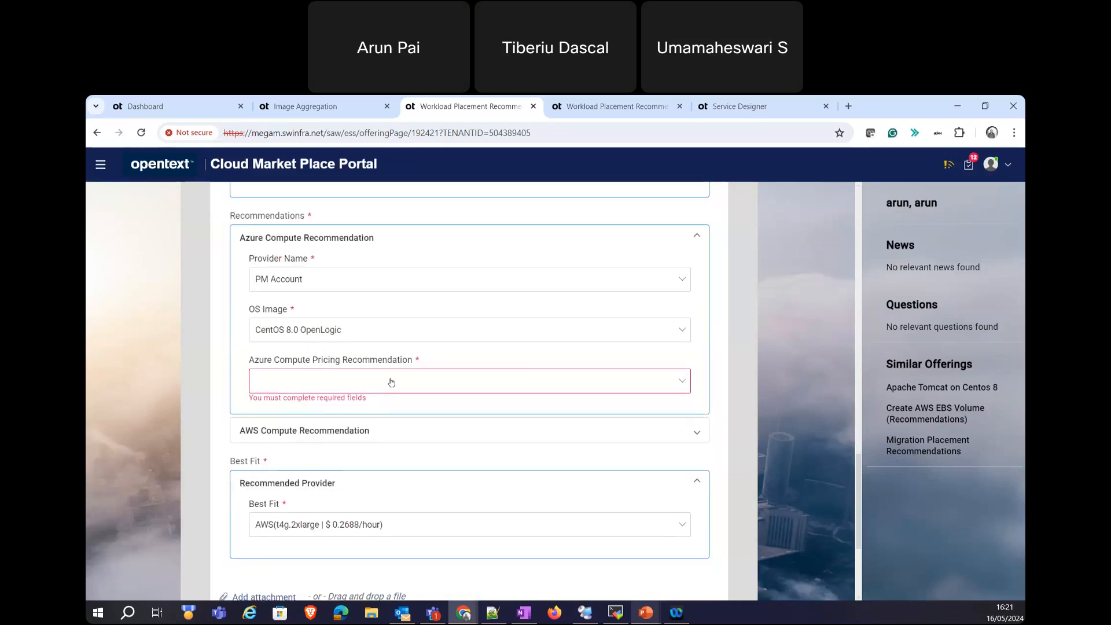
pyautogui.click(391, 382)
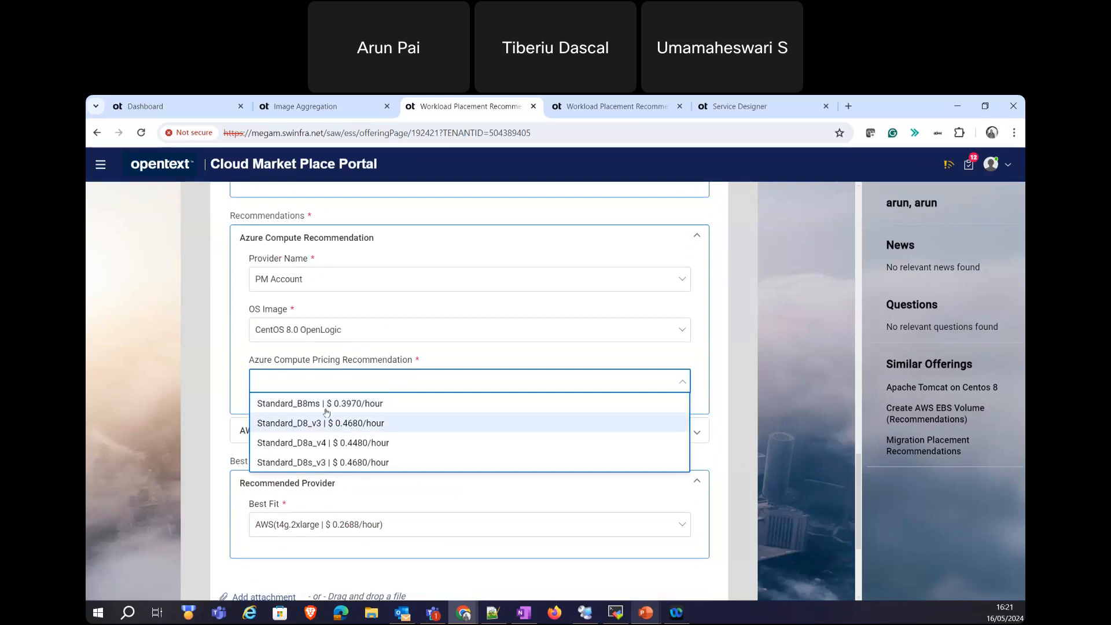
pyautogui.click(193, 442)
pyautogui.click(254, 432)
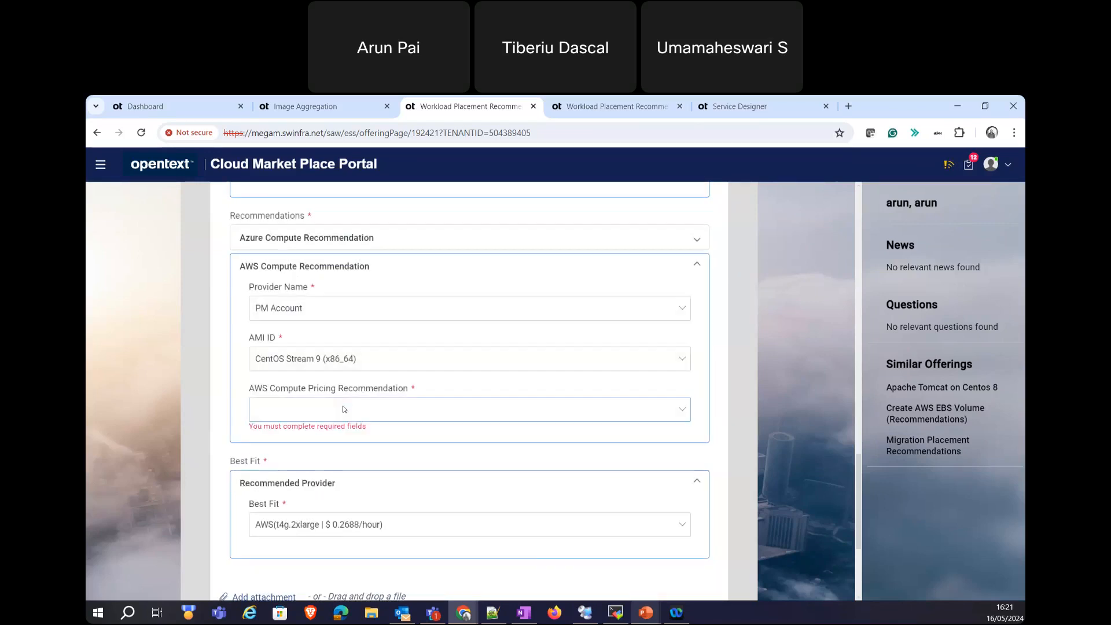
pyautogui.click(342, 408)
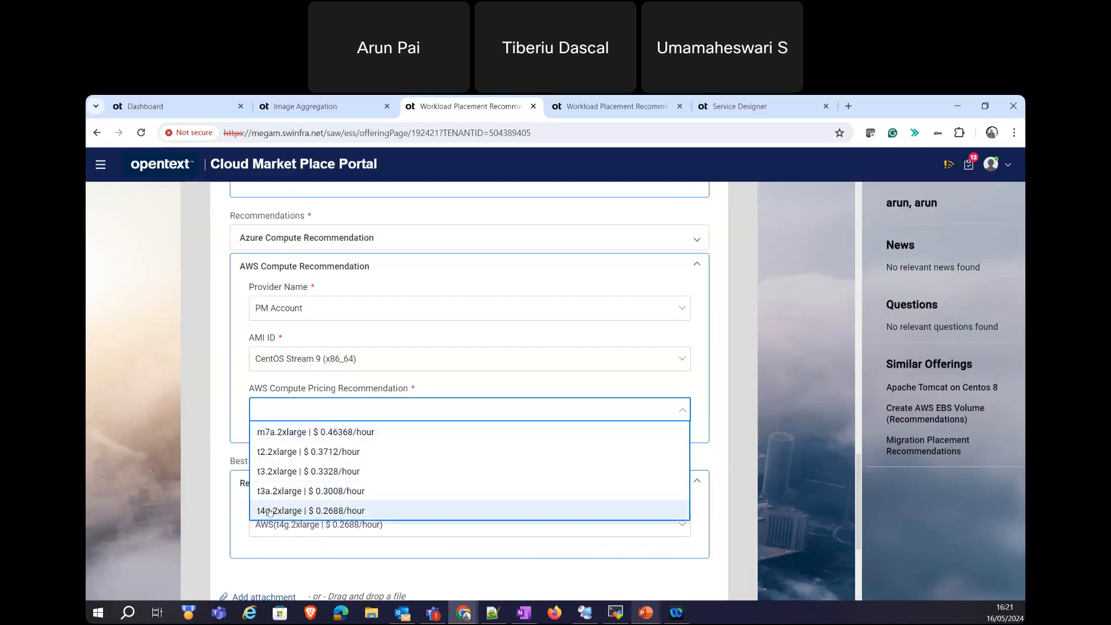
pyautogui.click(227, 510)
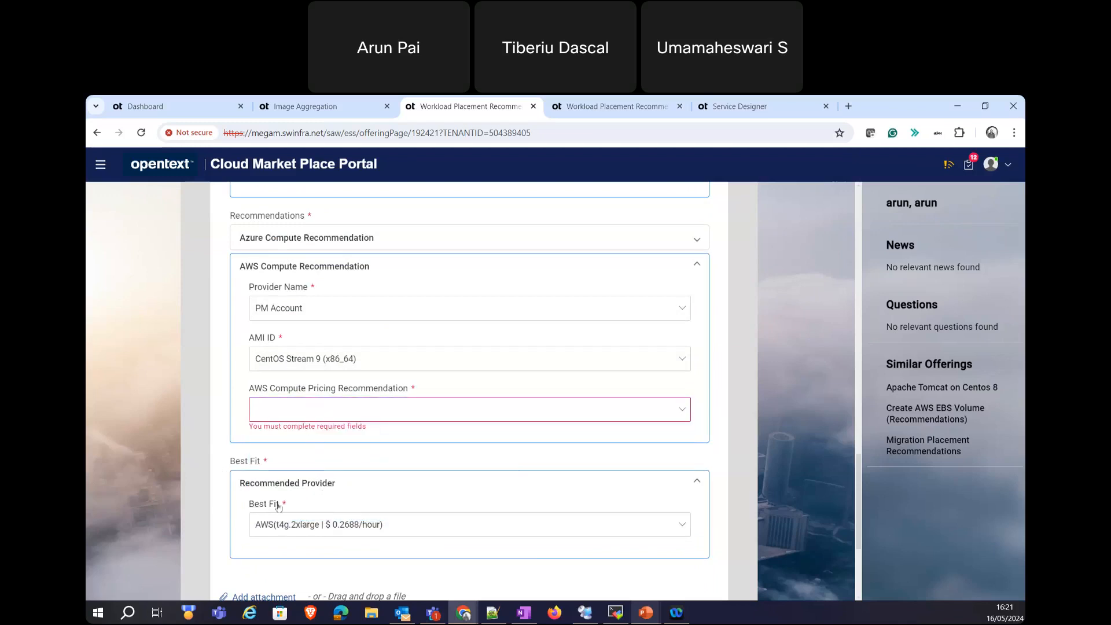
# Review the best-fit provider recommendation together with the compute parameters it is based on.
pyautogui.click(336, 527)
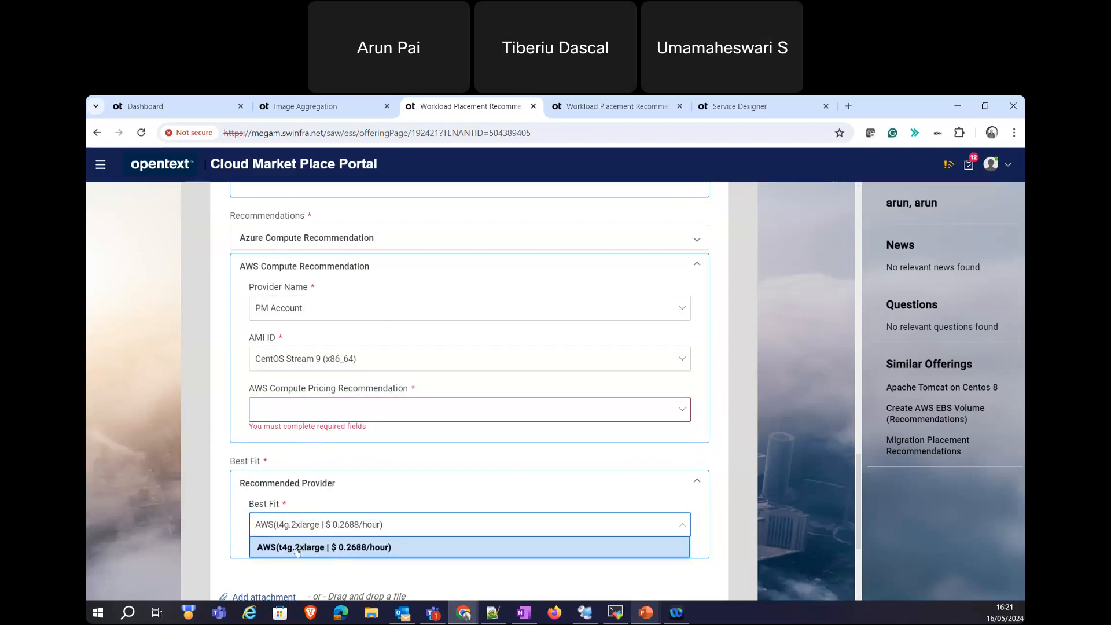
pyautogui.click(718, 535)
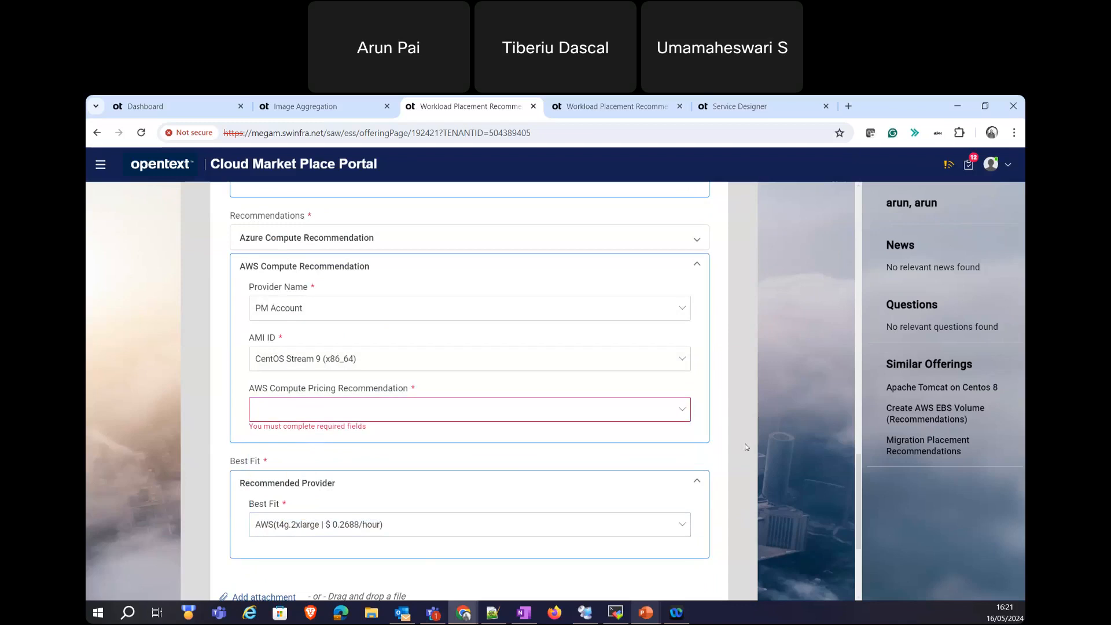
pyautogui.scroll(2, 745, 444)
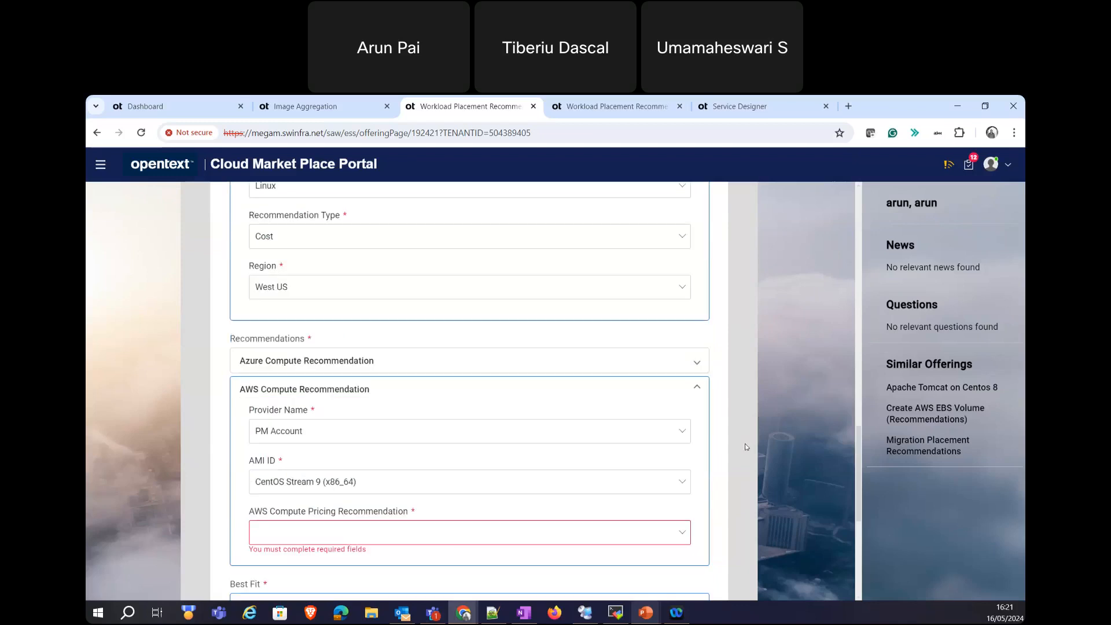
pyautogui.scroll(6, 745, 443)
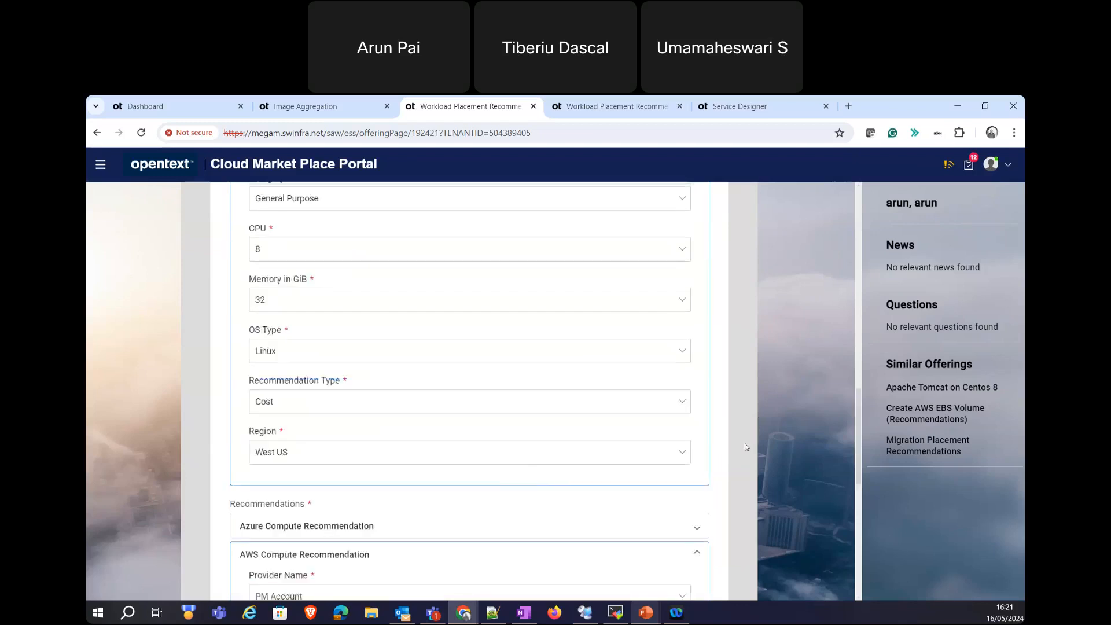
pyautogui.scroll(6, 745, 443)
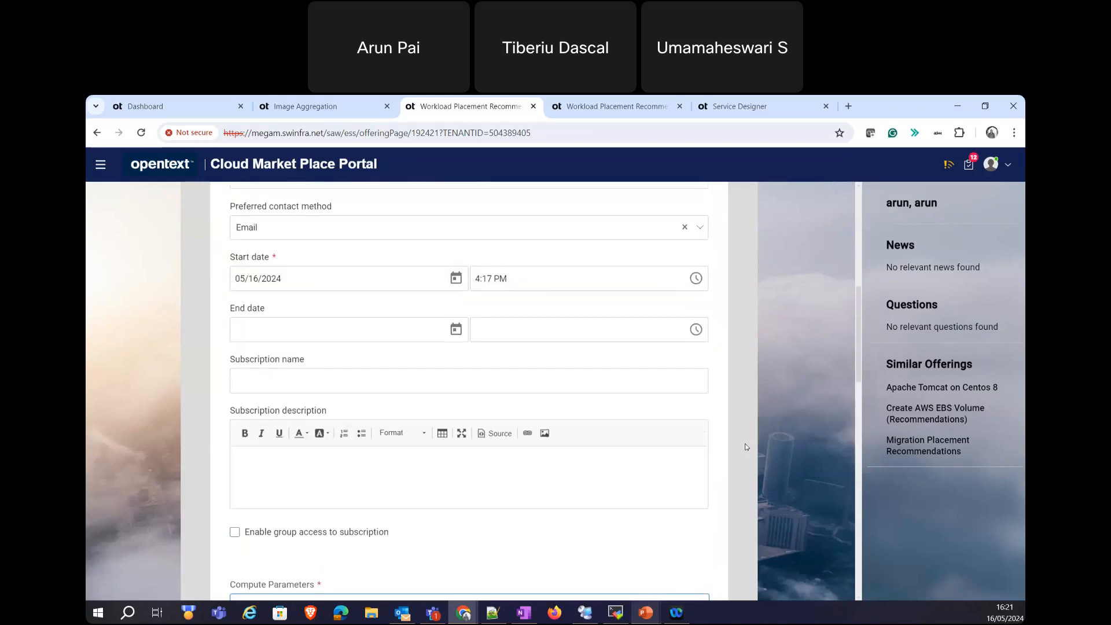
pyautogui.scroll(-9, 753, 427)
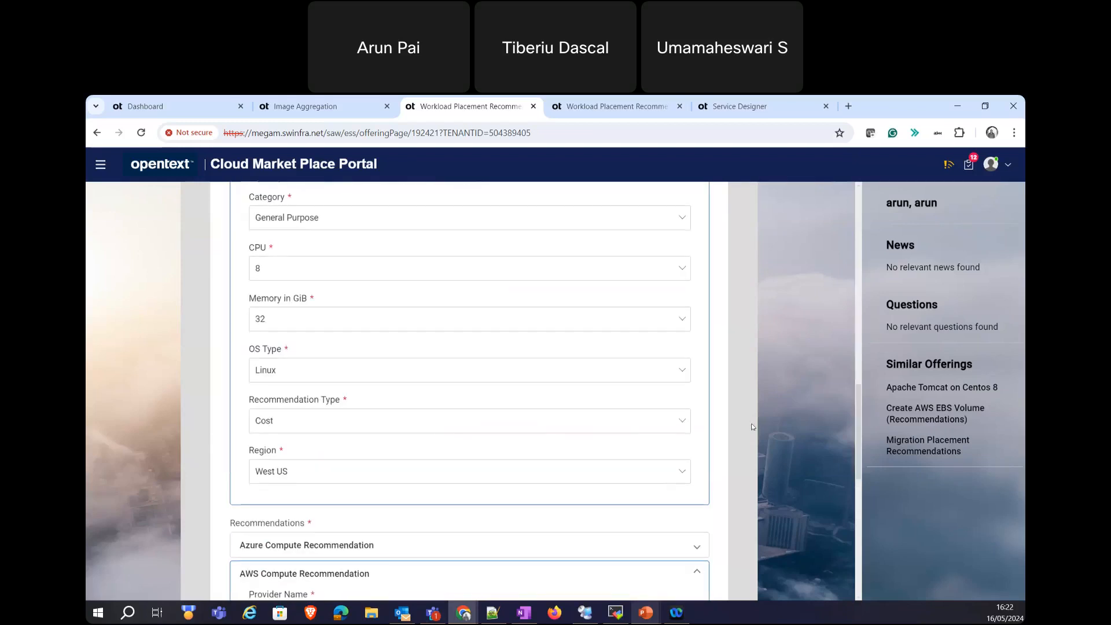
pyautogui.scroll(-6, 752, 427)
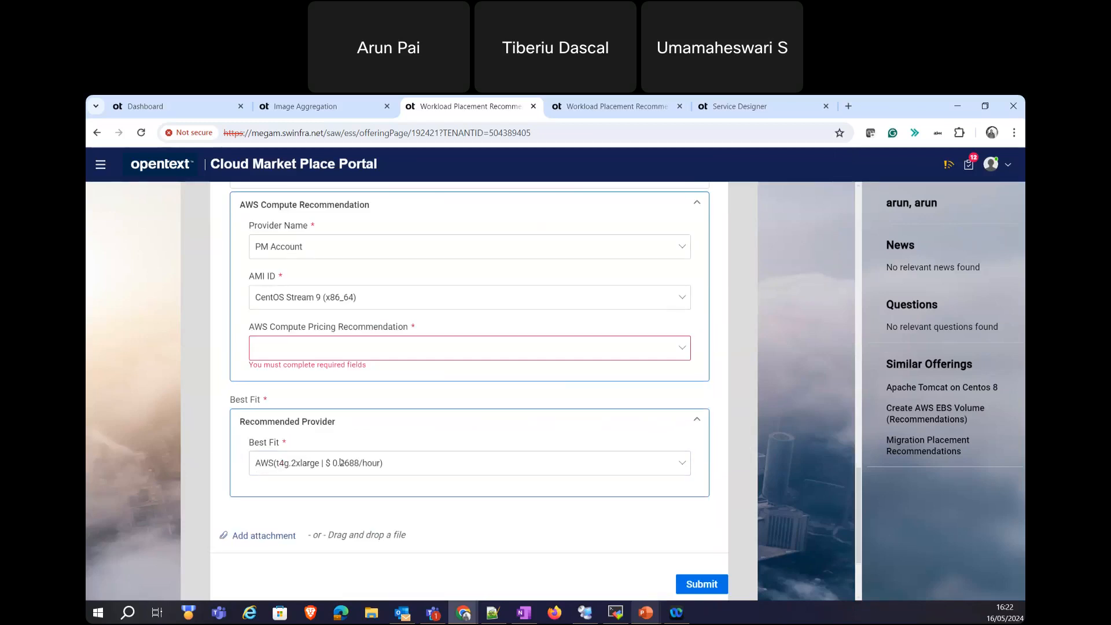
pyautogui.click(320, 467)
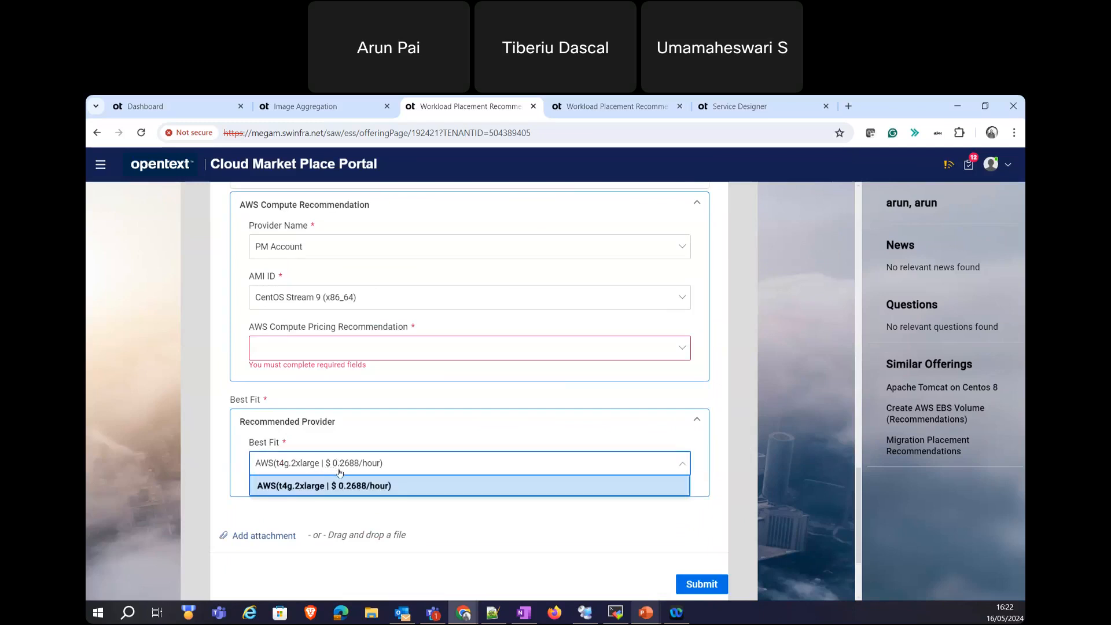
pyautogui.click(226, 501)
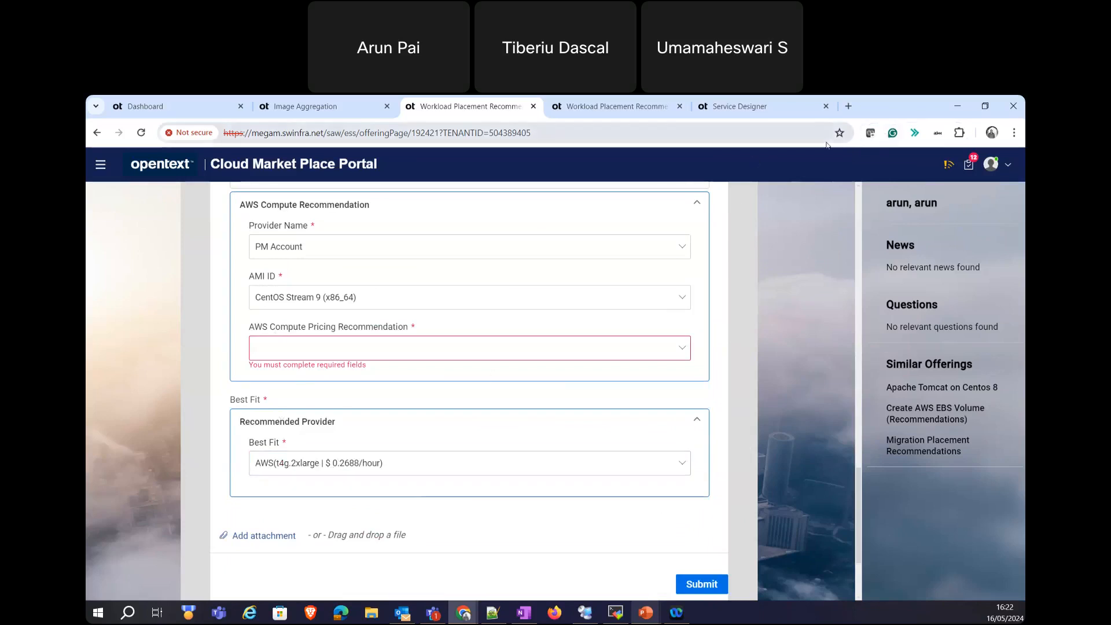
# Search the Service Designer for "workl" and open version 1.0.2 of the Workload Placement Recommendations design.
pyautogui.click(752, 105)
pyautogui.click(804, 213)
pyautogui.write('workl')
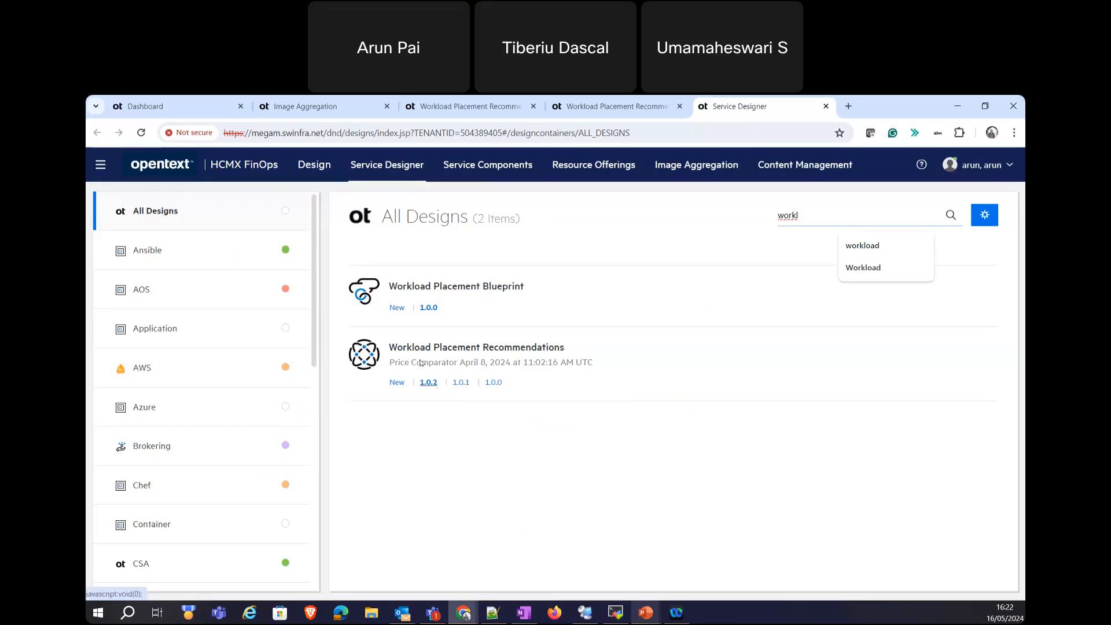
pyautogui.click(429, 383)
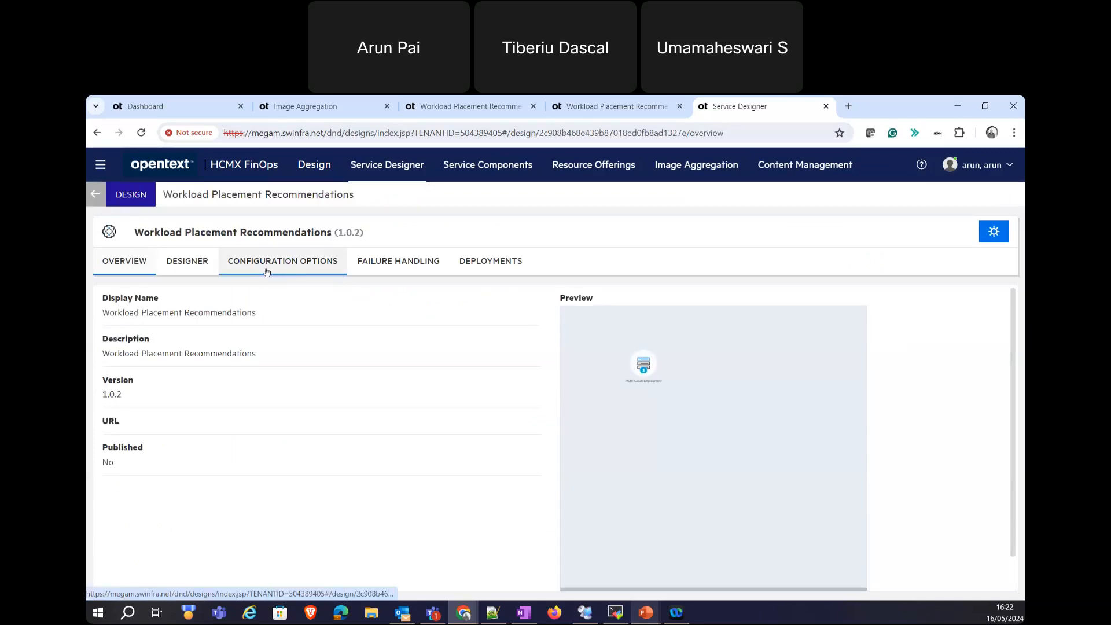
# Open the Multi-Cloud-Deployment component from the design canvas and check its component type.
pyautogui.click(266, 261)
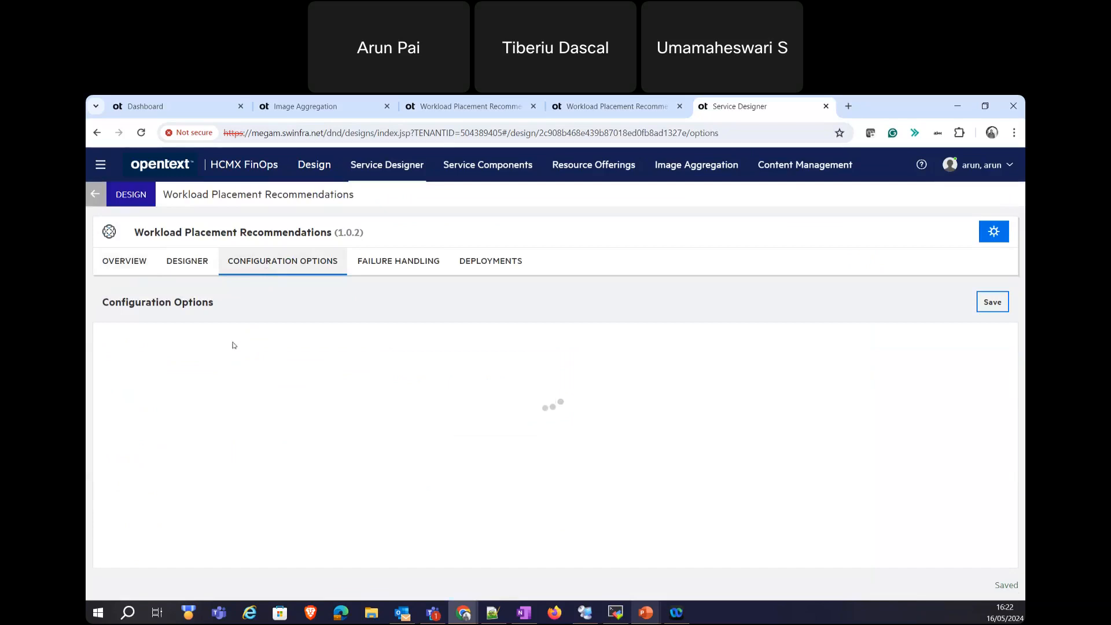
pyautogui.click(187, 261)
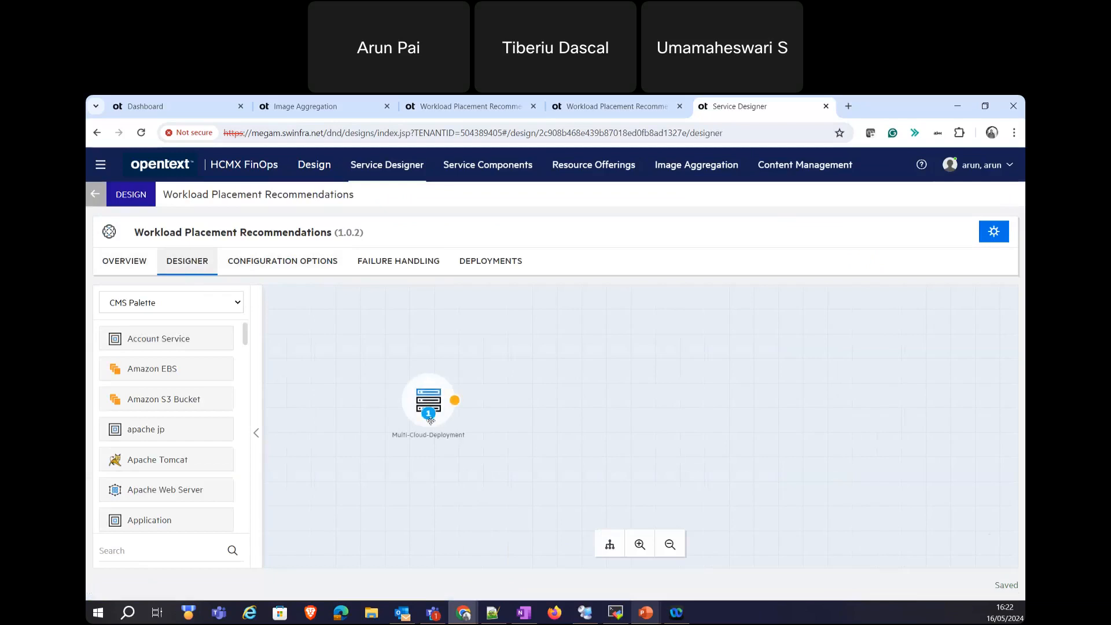
pyautogui.doubleClick(430, 398)
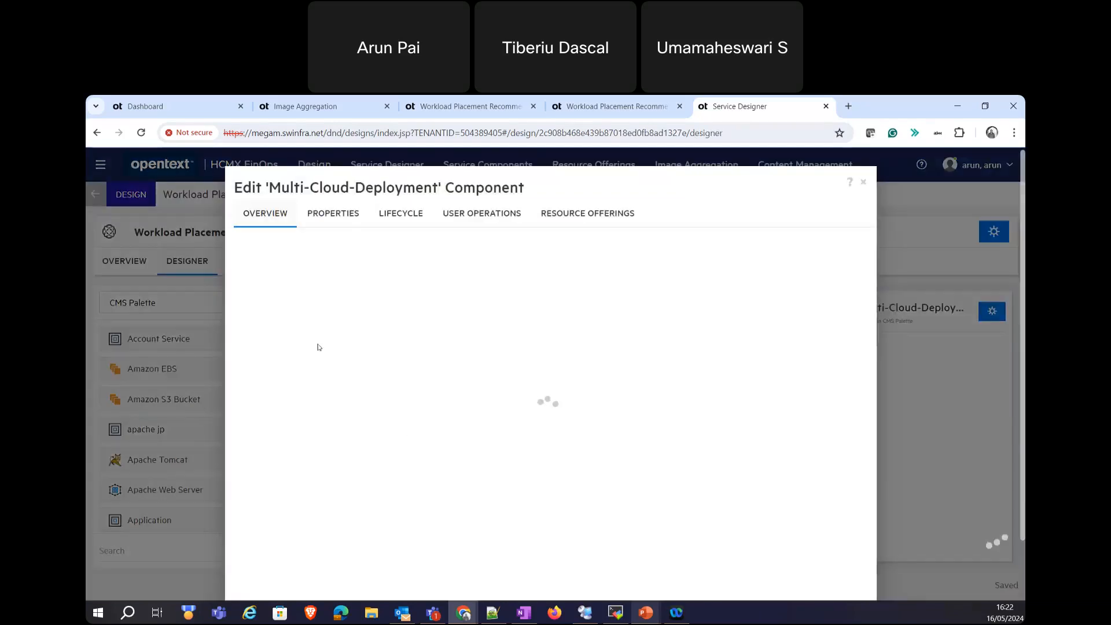
pyautogui.doubleClick(241, 289)
pyautogui.click(247, 250)
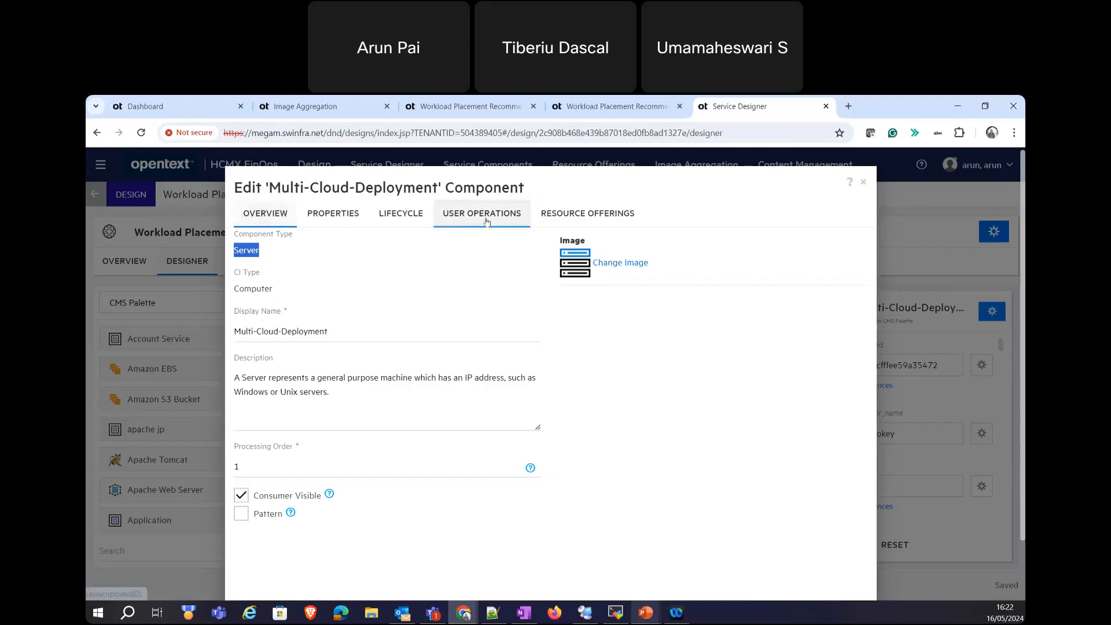
# Open the Public Cloud Recommendation resource offering attached to the Multi-Cloud-Deployment component.
pyautogui.click(572, 214)
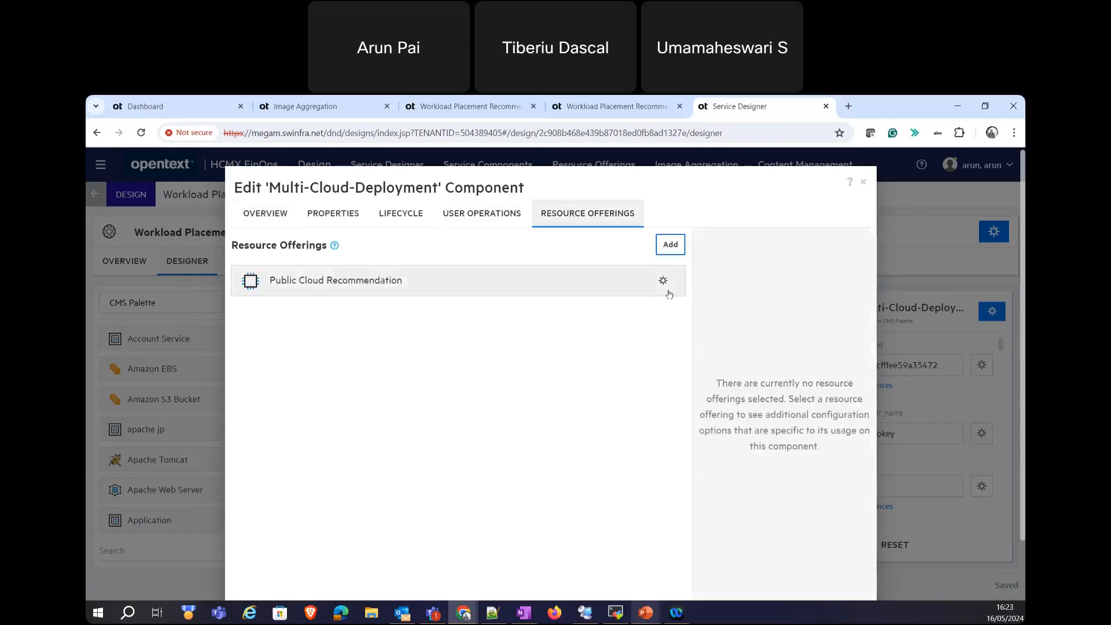
pyautogui.click(662, 281)
pyautogui.click(666, 300)
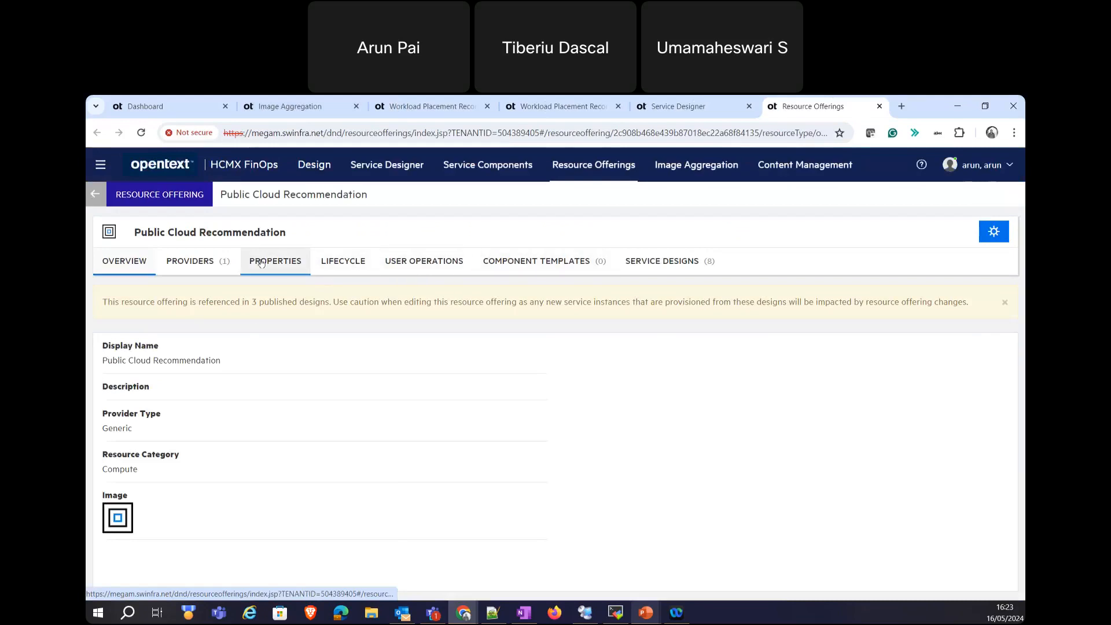
# Open the multiprovider_deploy_v1 action in the offering's Deploying lifecycle stage for editing and go to its parameter configuration.
pyautogui.click(342, 263)
pyautogui.click(238, 468)
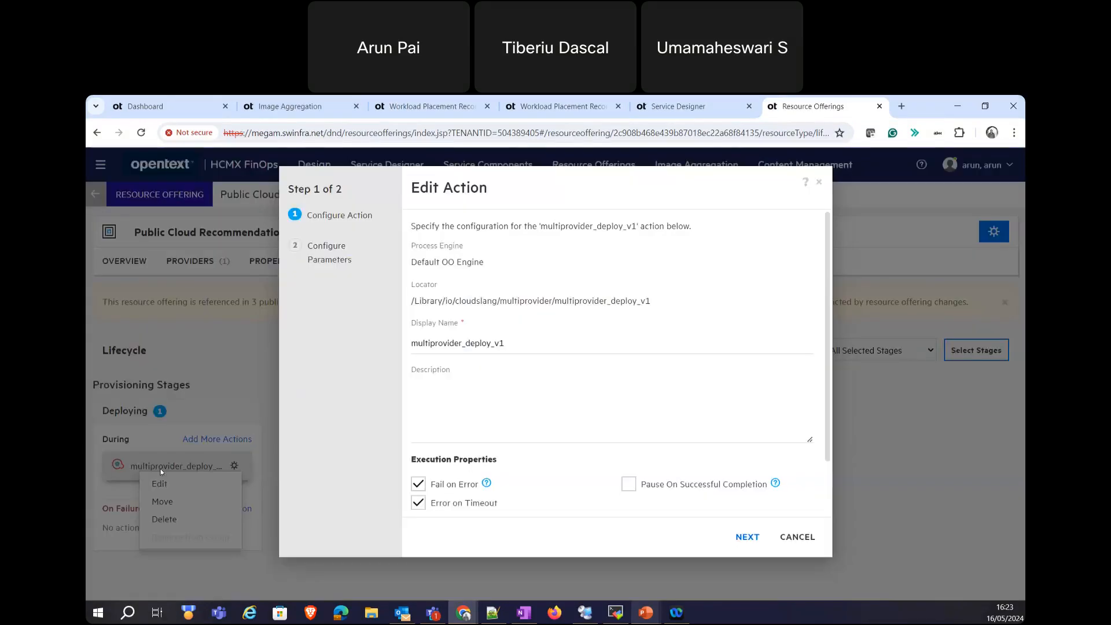
pyautogui.moveTo(512, 346); pyautogui.dragTo(359, 353)
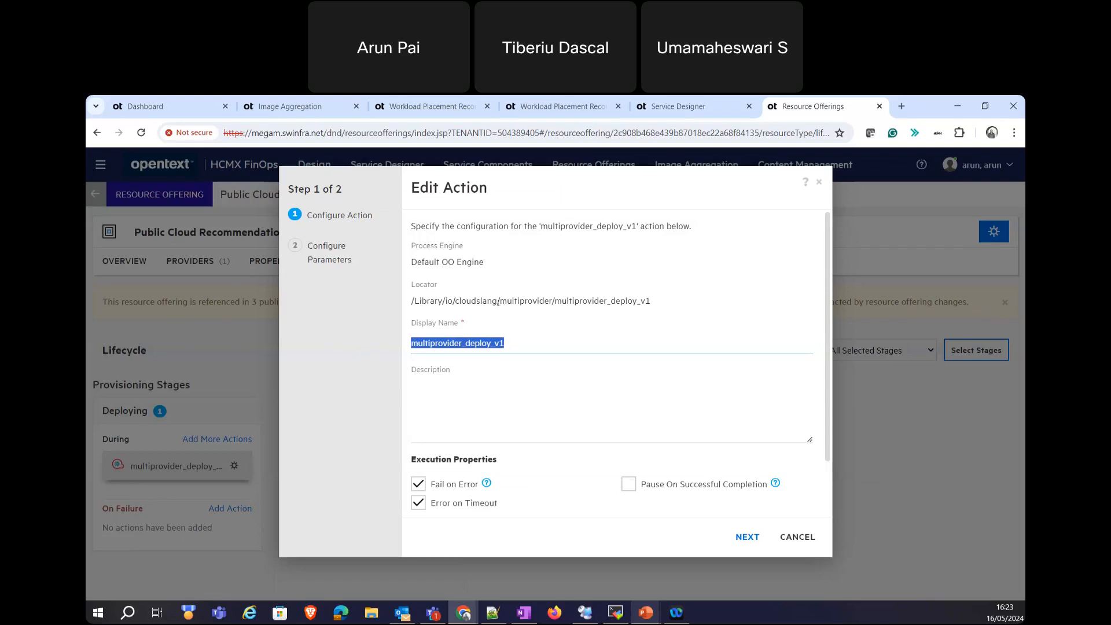
pyautogui.click(746, 536)
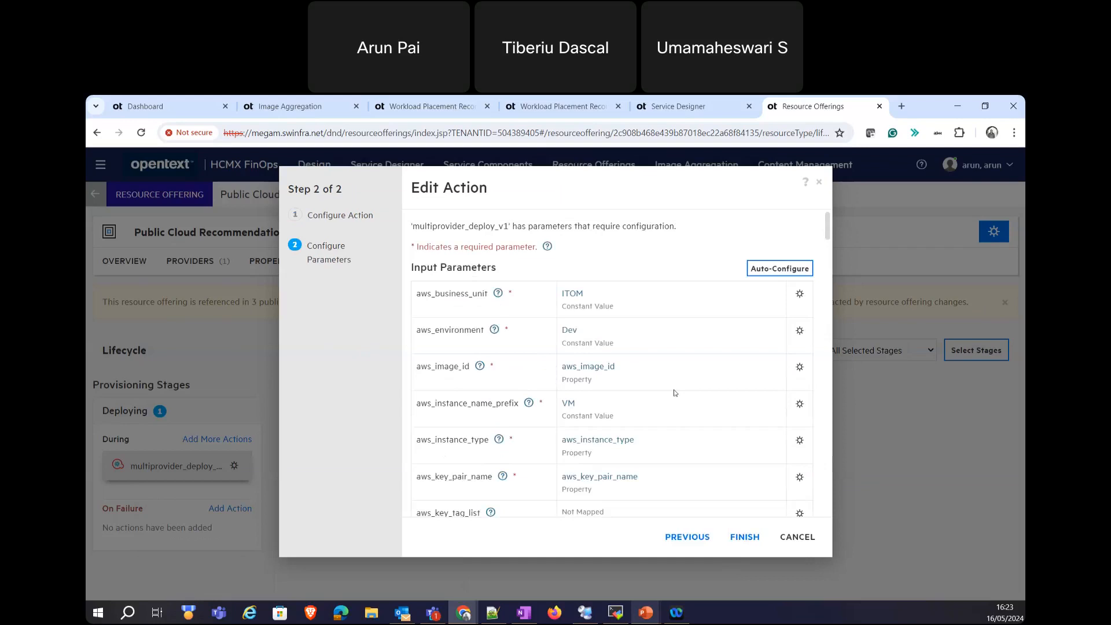
# Examine how the deploy action's AWS, Azure and provider parameters are mapped, and close it without changes.
pyautogui.scroll(-6, 646, 374)
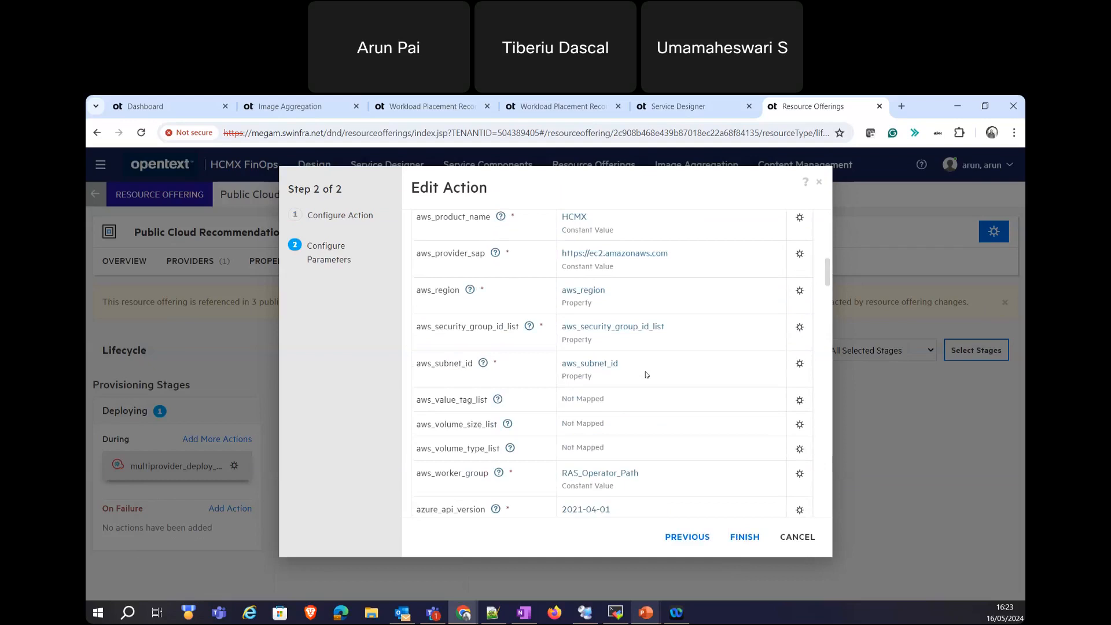
pyautogui.scroll(-5, 646, 374)
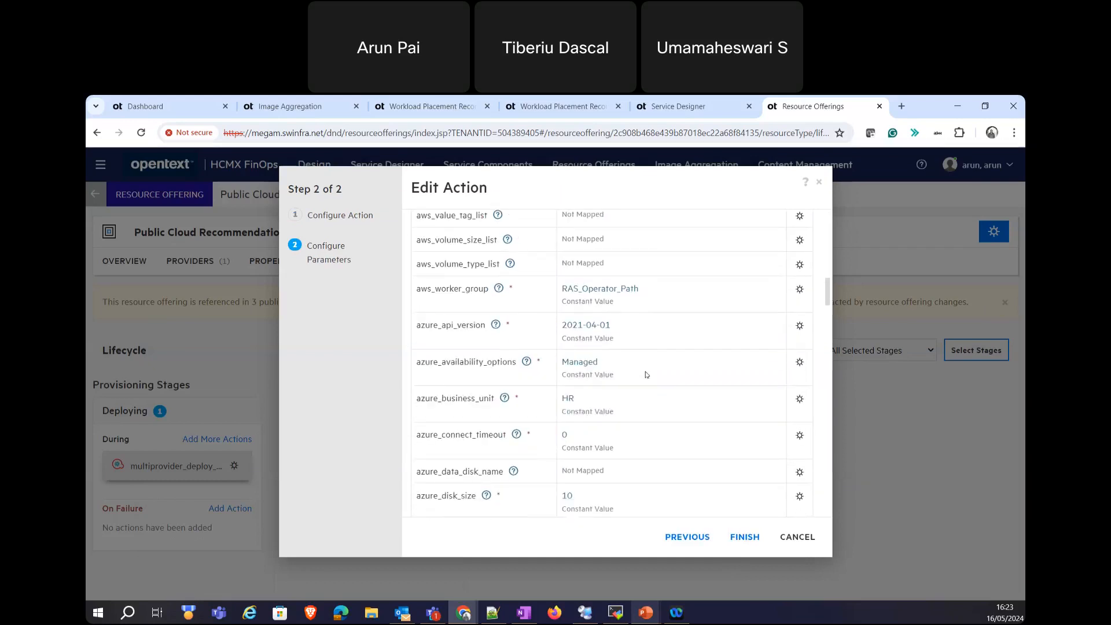
pyautogui.scroll(-4, 646, 375)
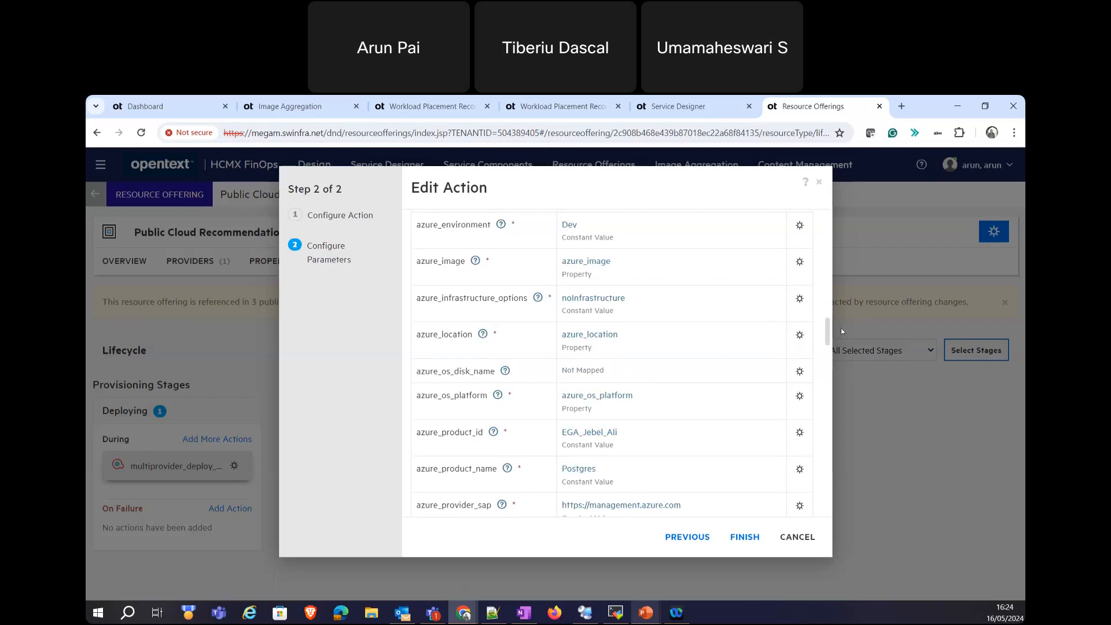
pyautogui.moveTo(828, 331); pyautogui.dragTo(829, 415)
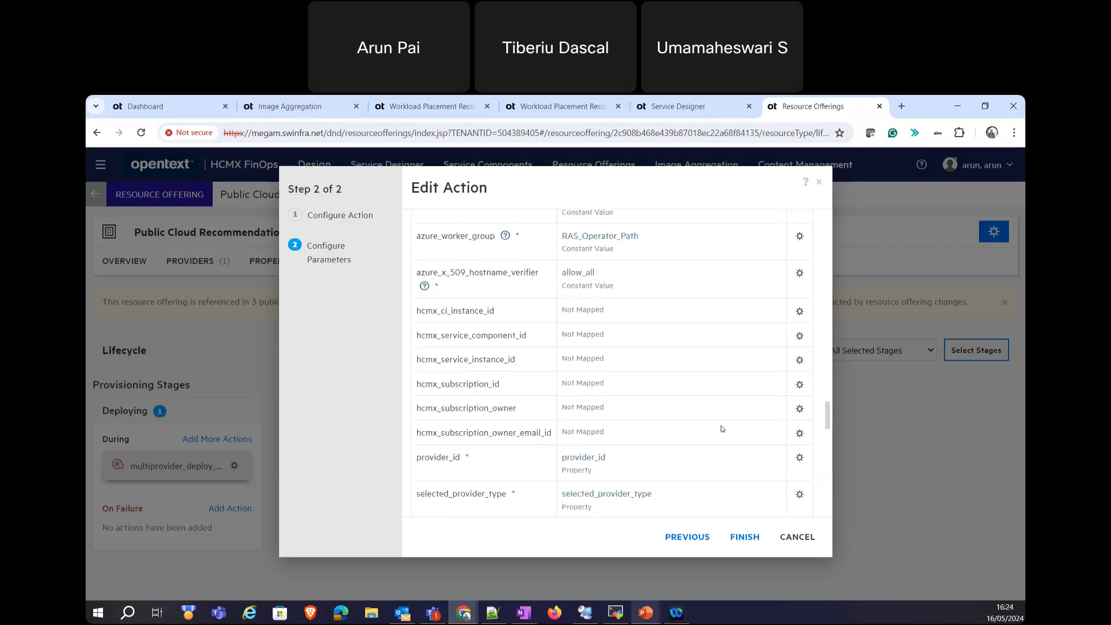
pyautogui.scroll(-5, 724, 430)
pyautogui.scroll(-6, 634, 412)
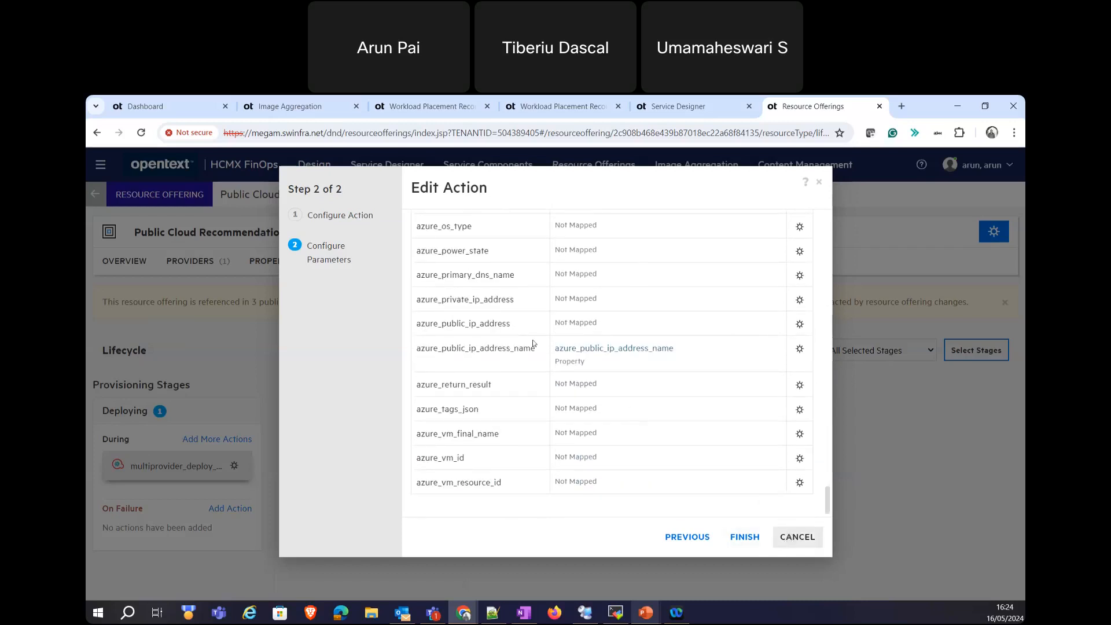
pyautogui.click(796, 539)
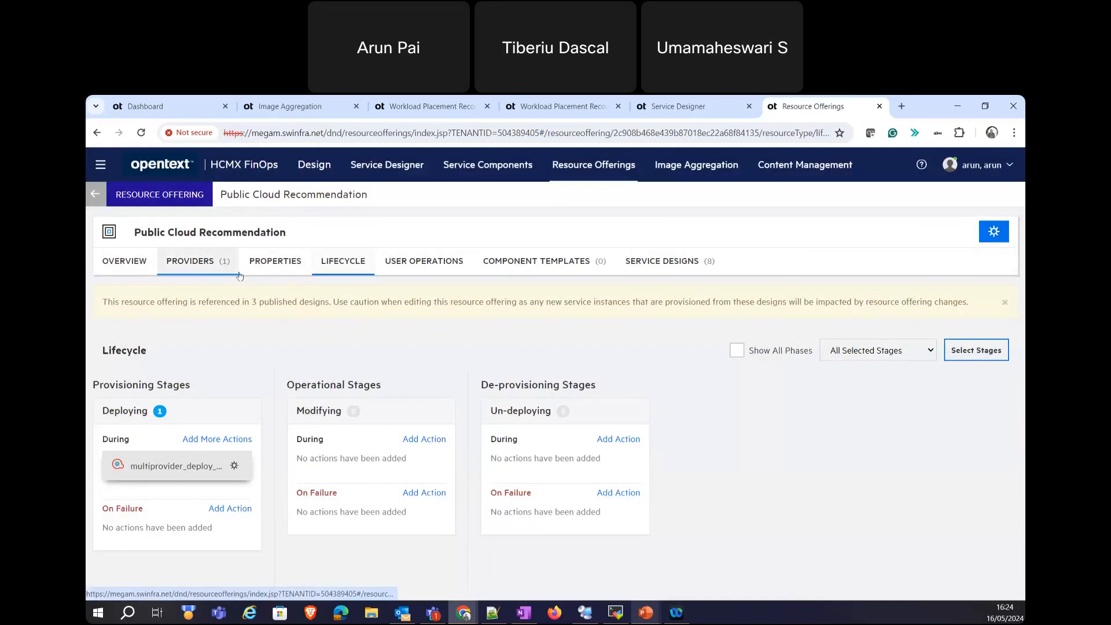
# Return to the Workload Placement Recommendations design and view its configuration options.
pyautogui.hotkey('ctrl', 'shift', 'Tab')
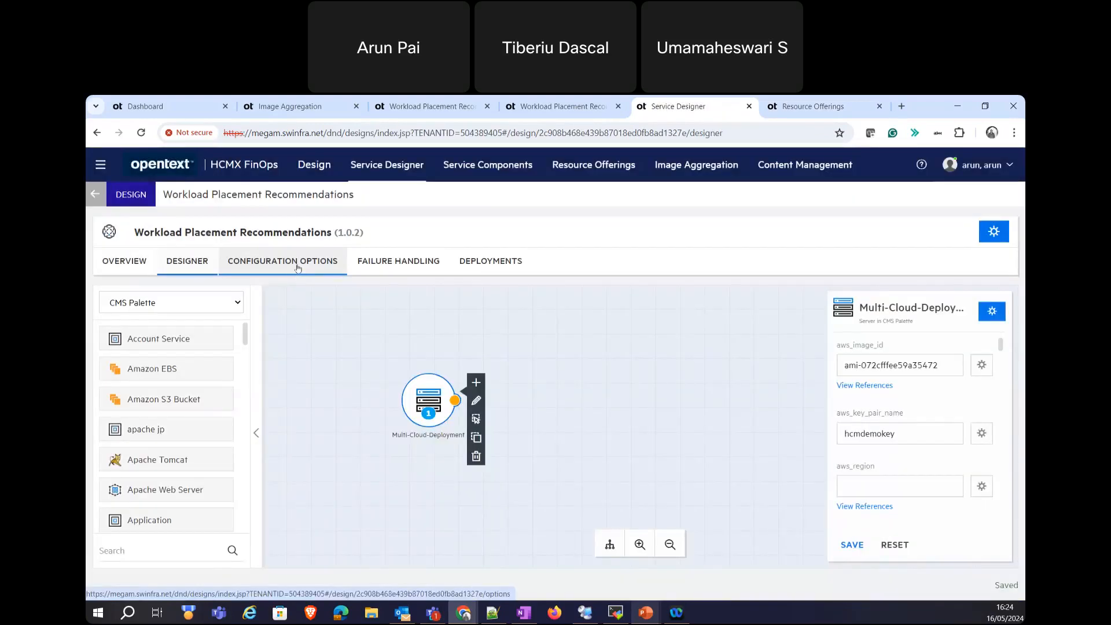
pyautogui.click(283, 260)
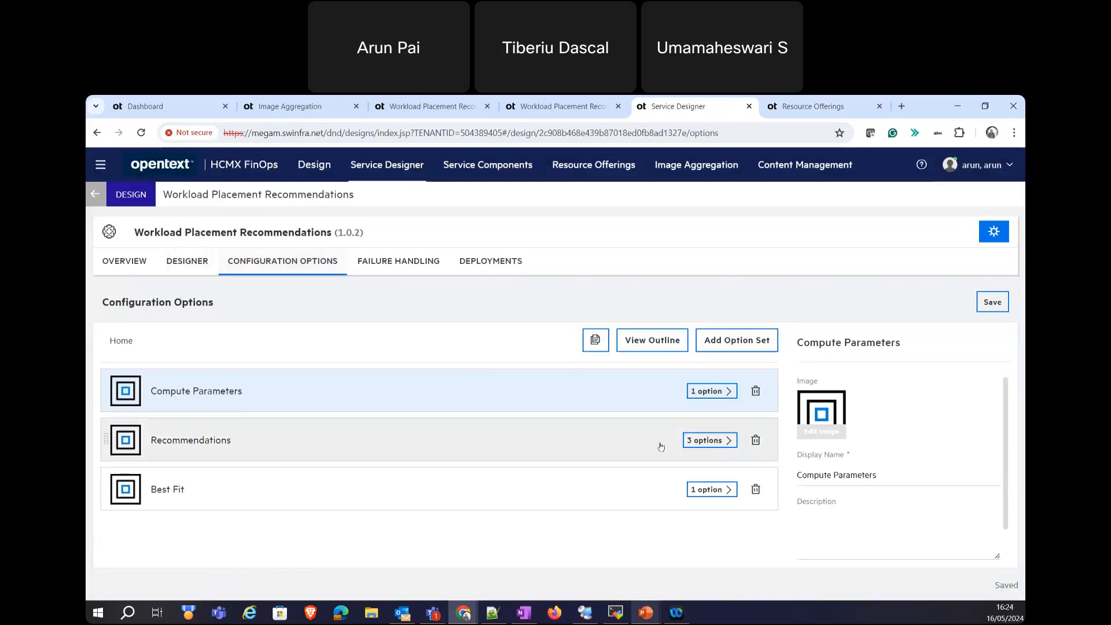
# Open the AWS Compute Pricing Recommendation property of the AWS Compute Recommendation option and check its script management.
pyautogui.click(705, 441)
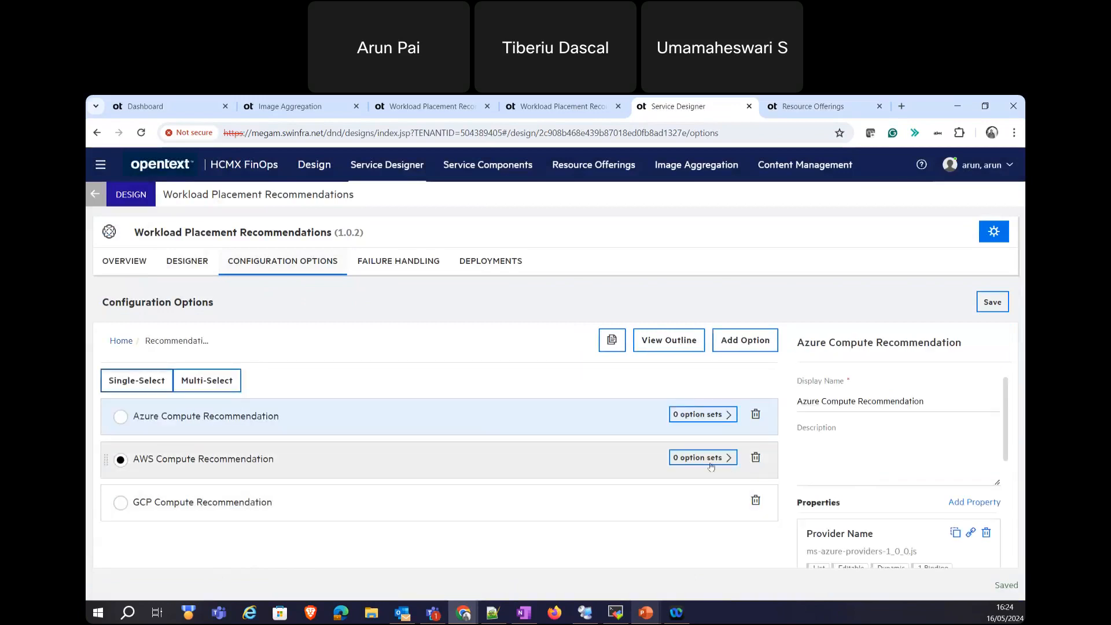
pyautogui.click(605, 460)
pyautogui.scroll(-3, 904, 491)
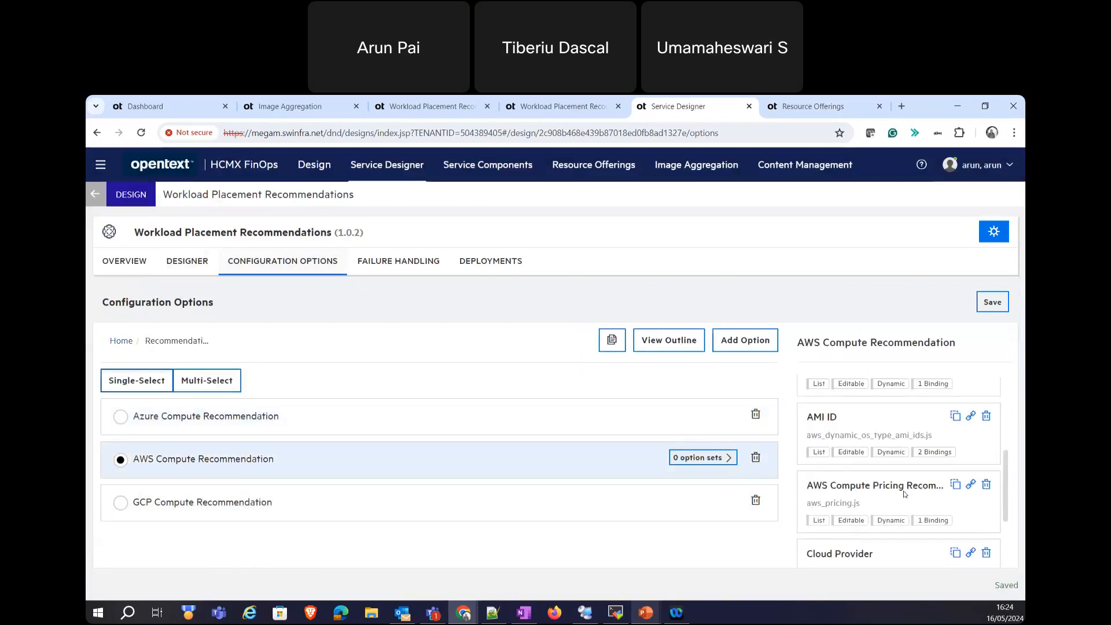
pyautogui.click(870, 489)
pyautogui.click(987, 511)
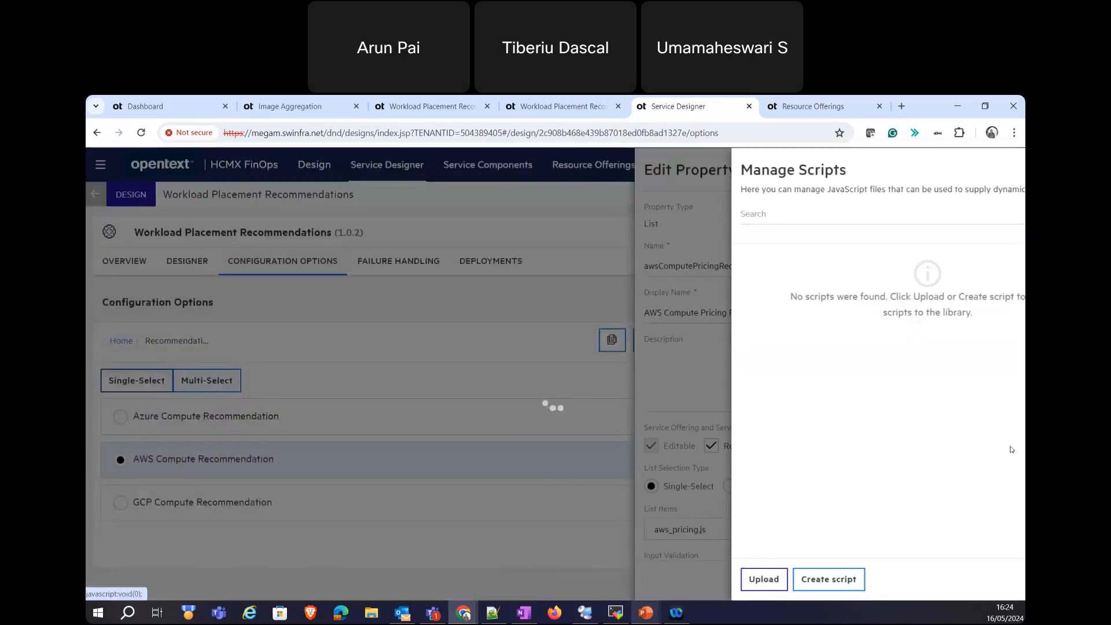
pyautogui.scroll(-5, 1012, 450)
pyautogui.click(993, 577)
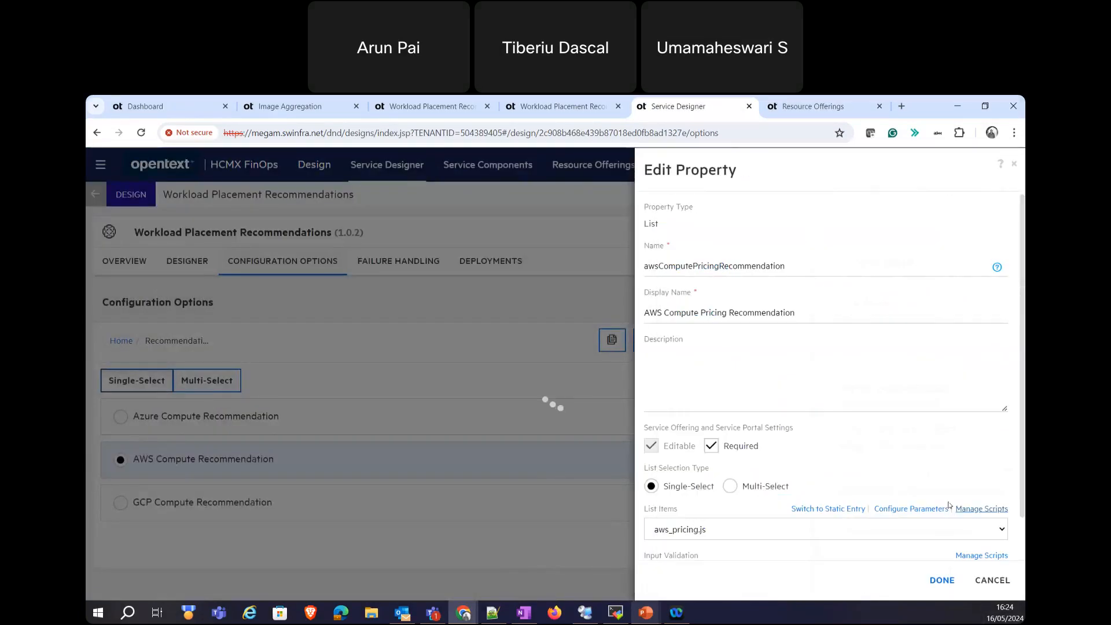
# Examine the parameter mapping of aws_pricing.js and the request URL in its script, and close the property without changes.
pyautogui.click(945, 509)
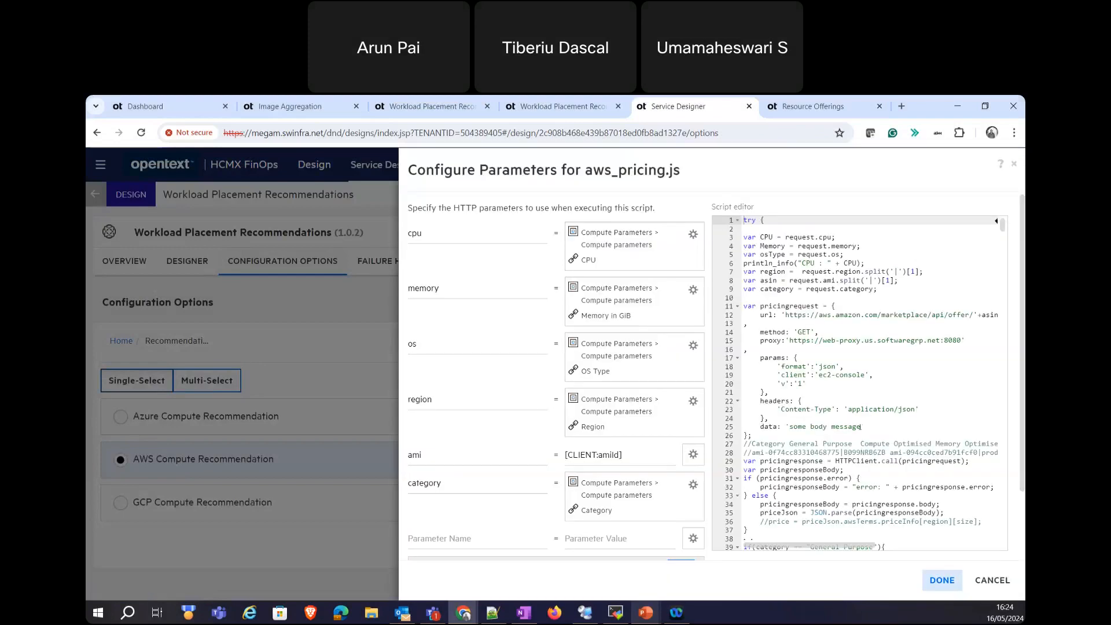
pyautogui.moveTo(836, 315); pyautogui.dragTo(747, 323)
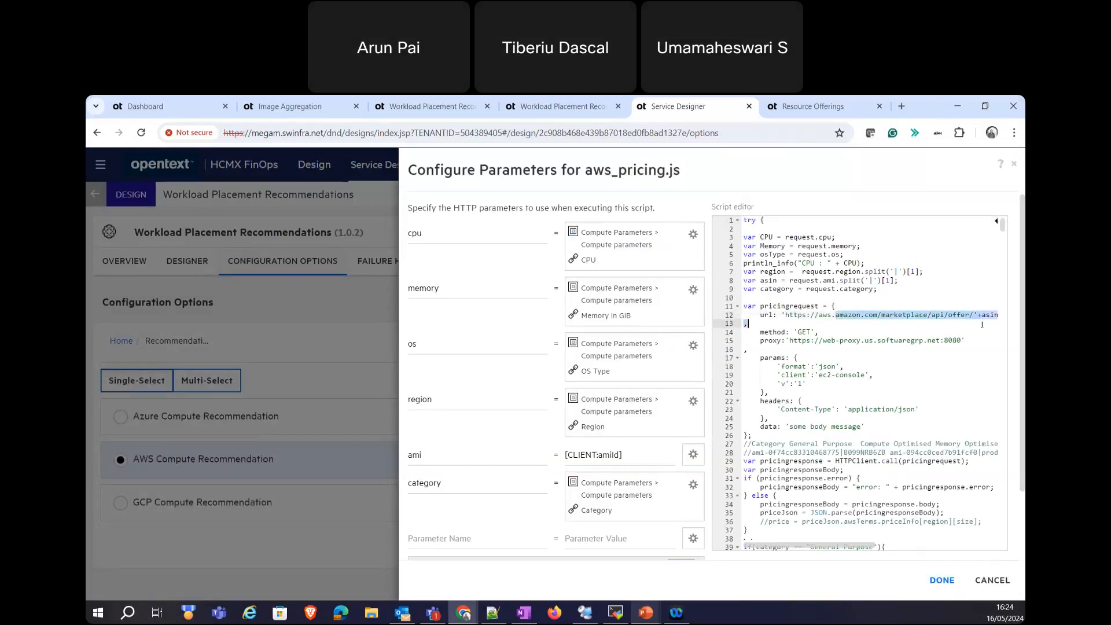
pyautogui.moveTo(866, 344); pyautogui.dragTo(975, 322)
pyautogui.click(993, 583)
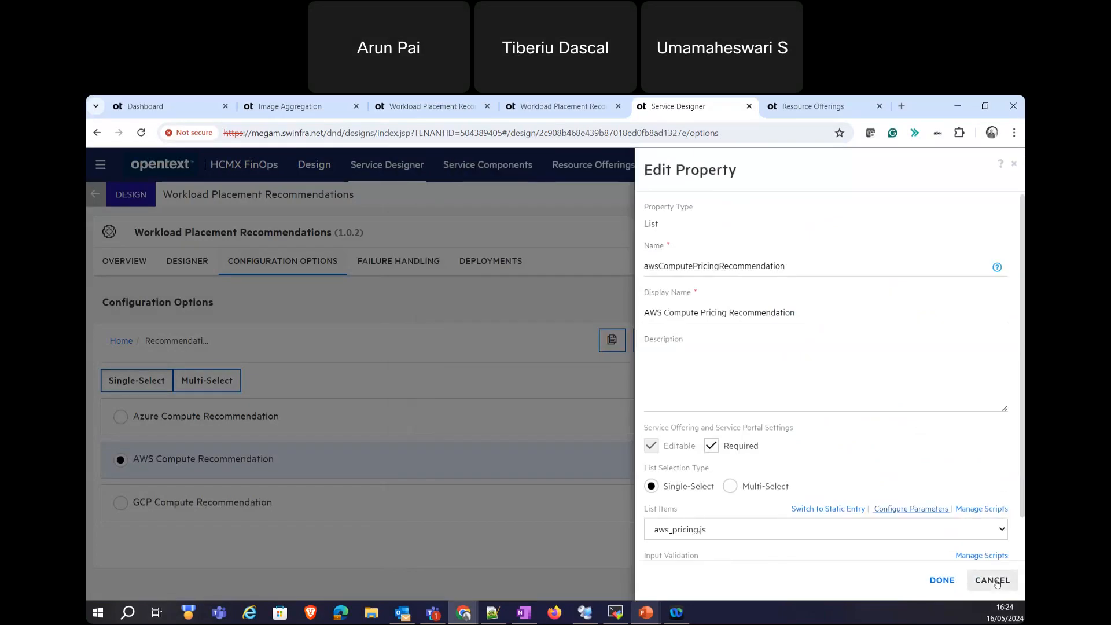
pyautogui.click(996, 584)
# Examine the parameters and script of azure_price.js behind the Azure Compute Pricing Recommendation property, and close it without changes.
pyautogui.click(306, 427)
pyautogui.moveTo(933, 525)
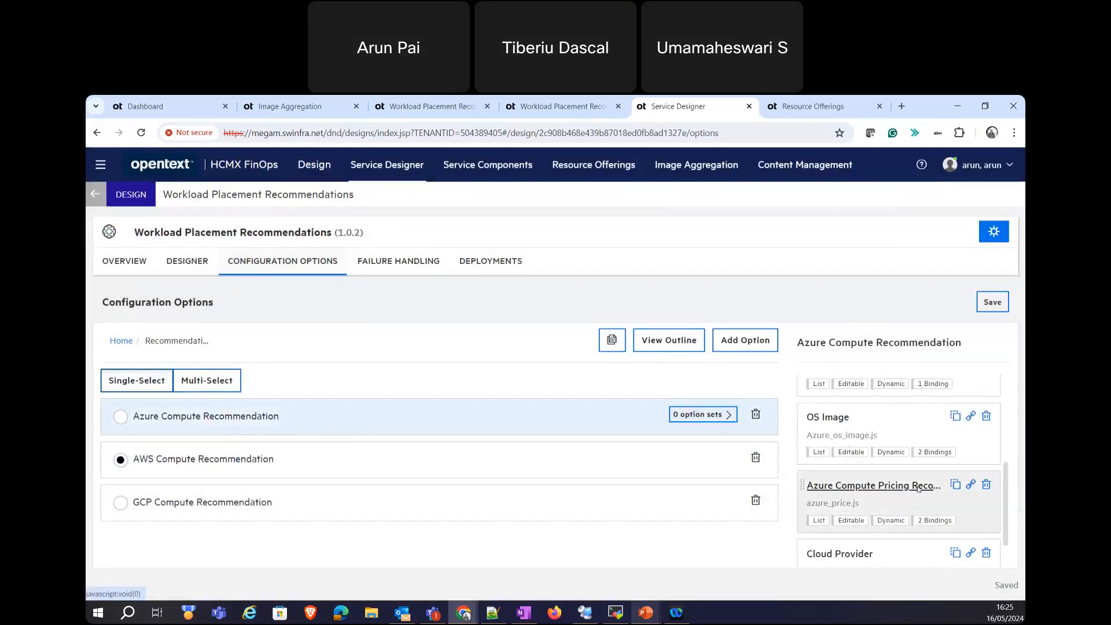
pyautogui.click(917, 488)
pyautogui.click(852, 507)
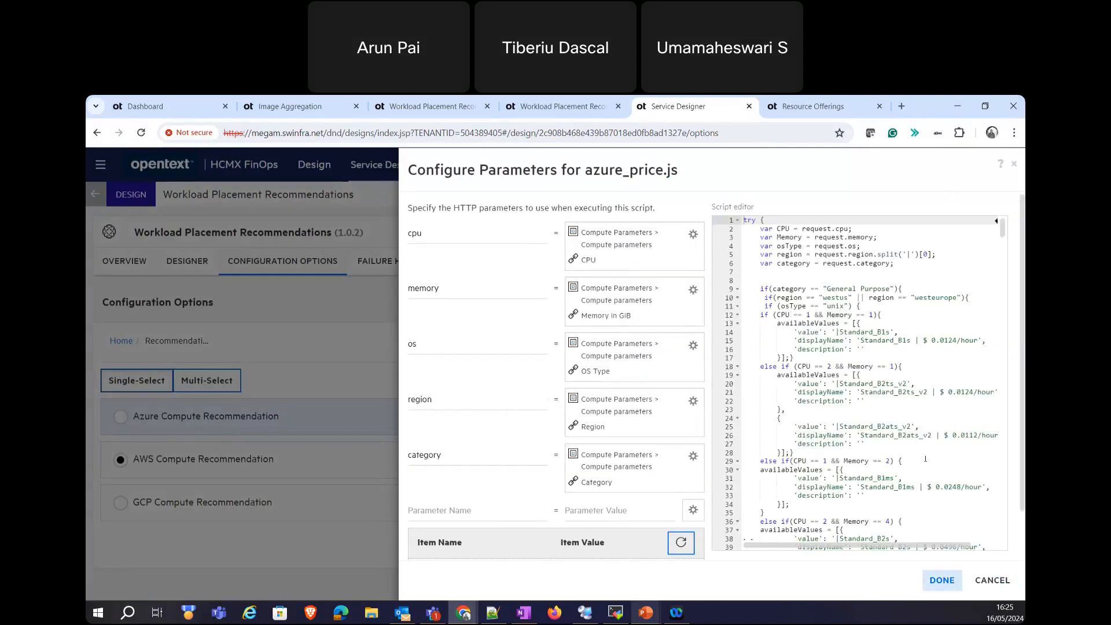
pyautogui.scroll(-5, 926, 459)
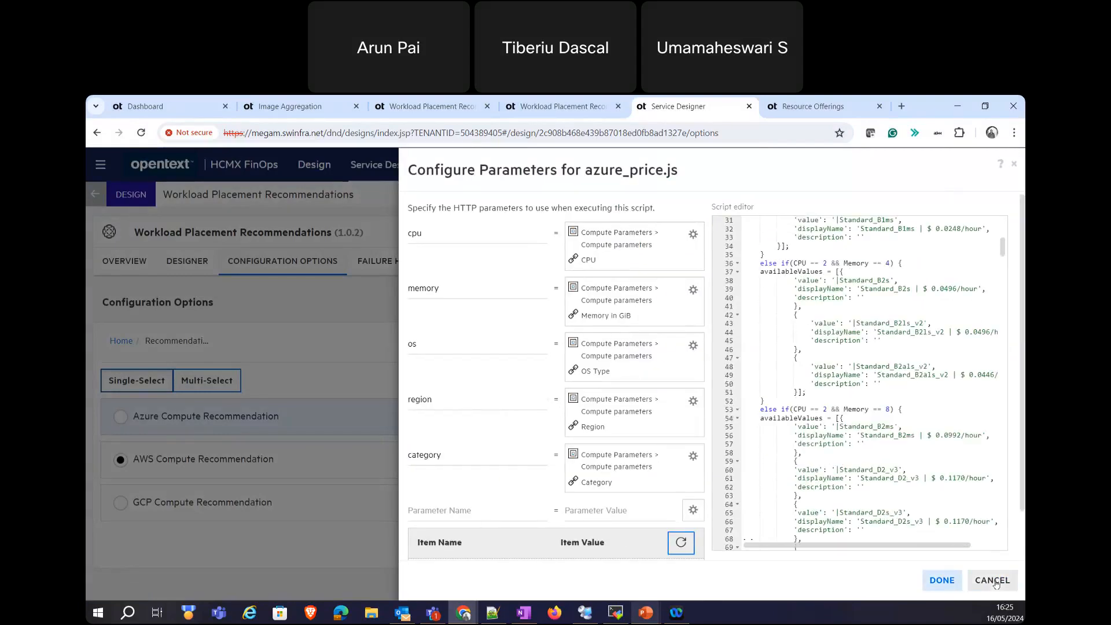
pyautogui.click(995, 582)
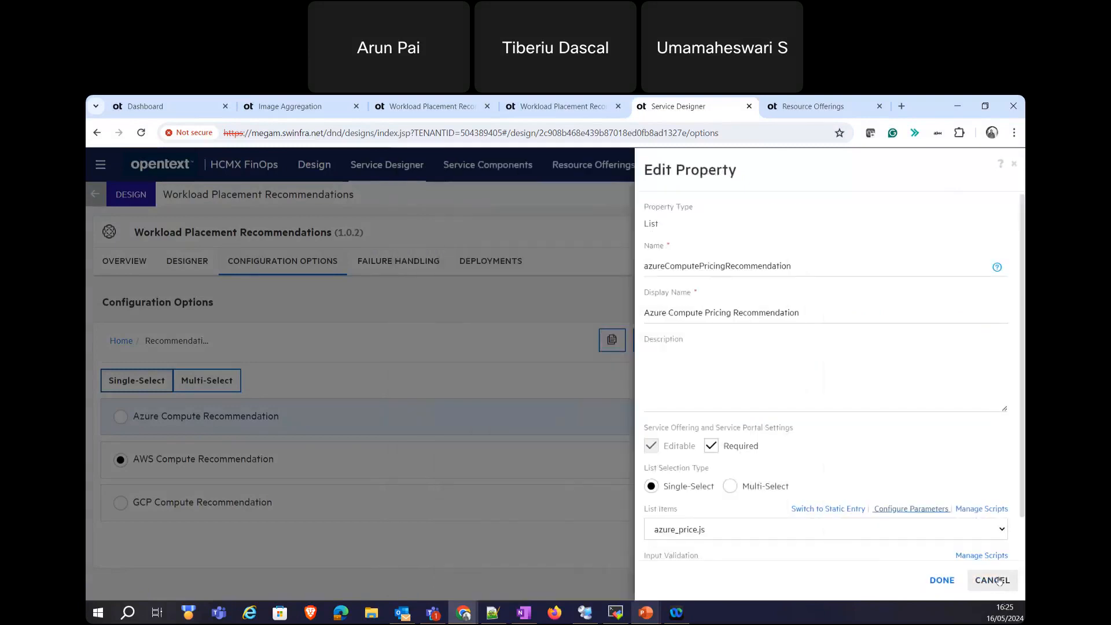
pyautogui.click(994, 580)
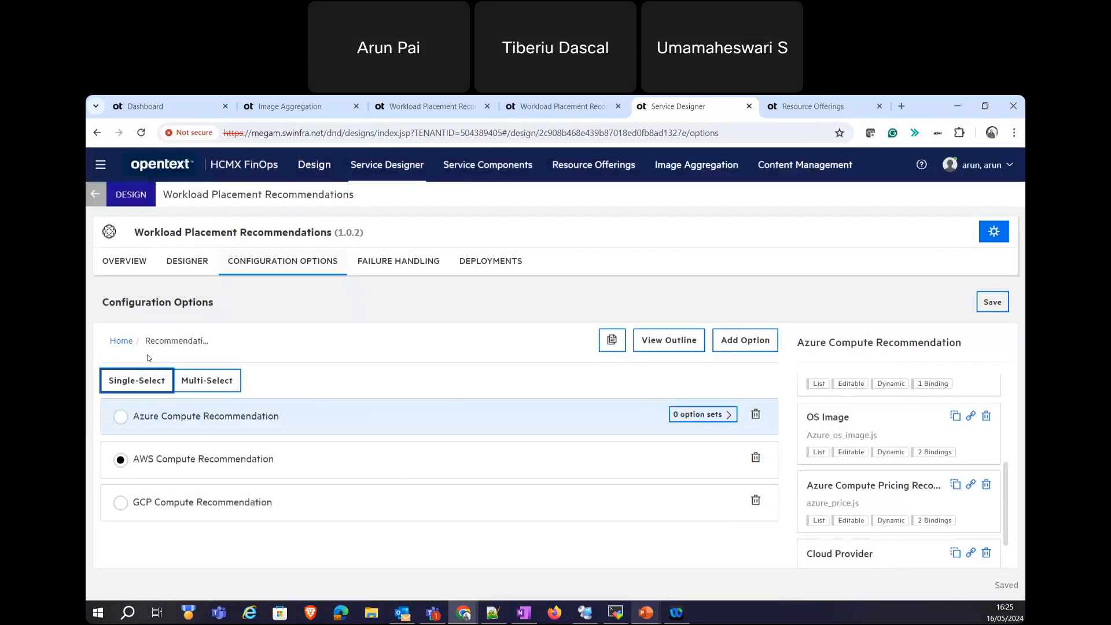
# Open the parameter configuration of best_fit_recommendation_v1.js from the Best Fit option set's Recommended Provider option.
pyautogui.click(121, 341)
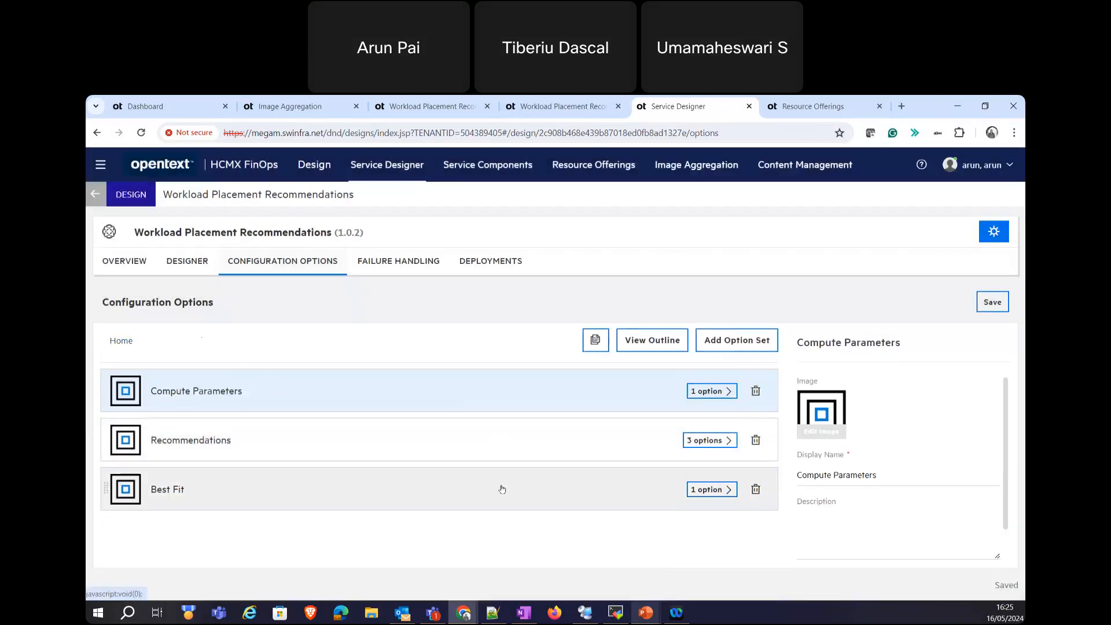
pyautogui.click(274, 495)
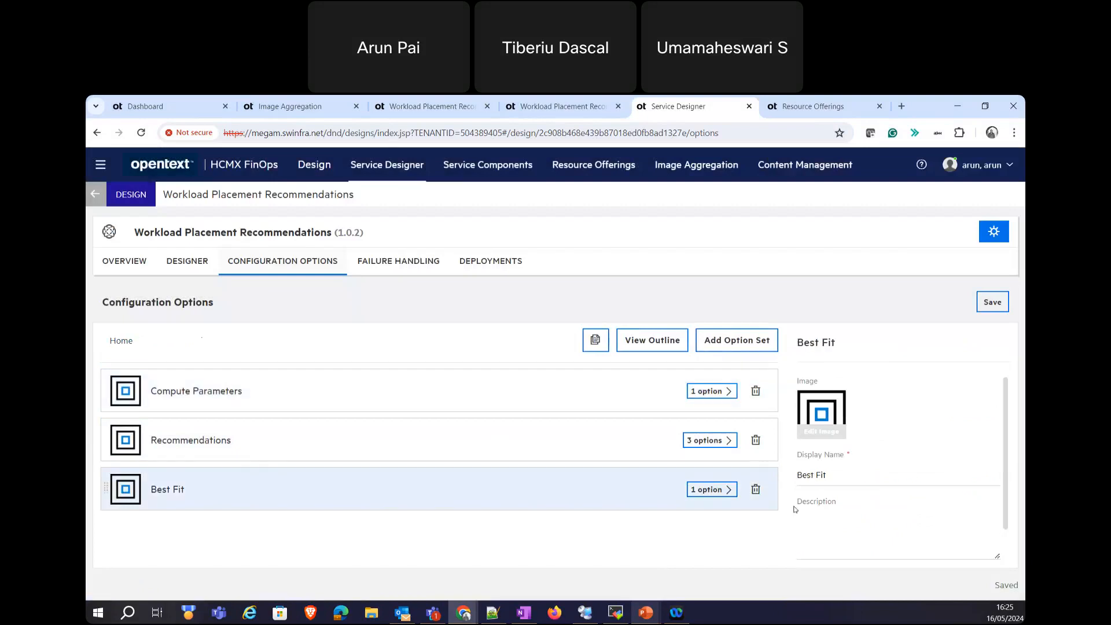
pyautogui.click(711, 496)
pyautogui.scroll(-1, 897, 463)
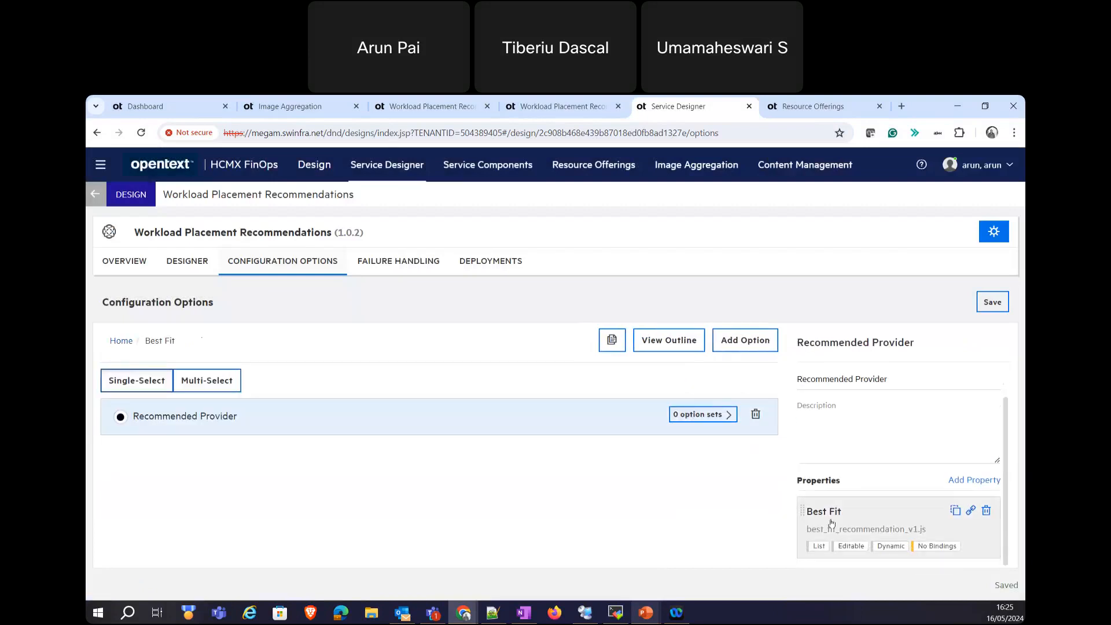
pyautogui.click(827, 512)
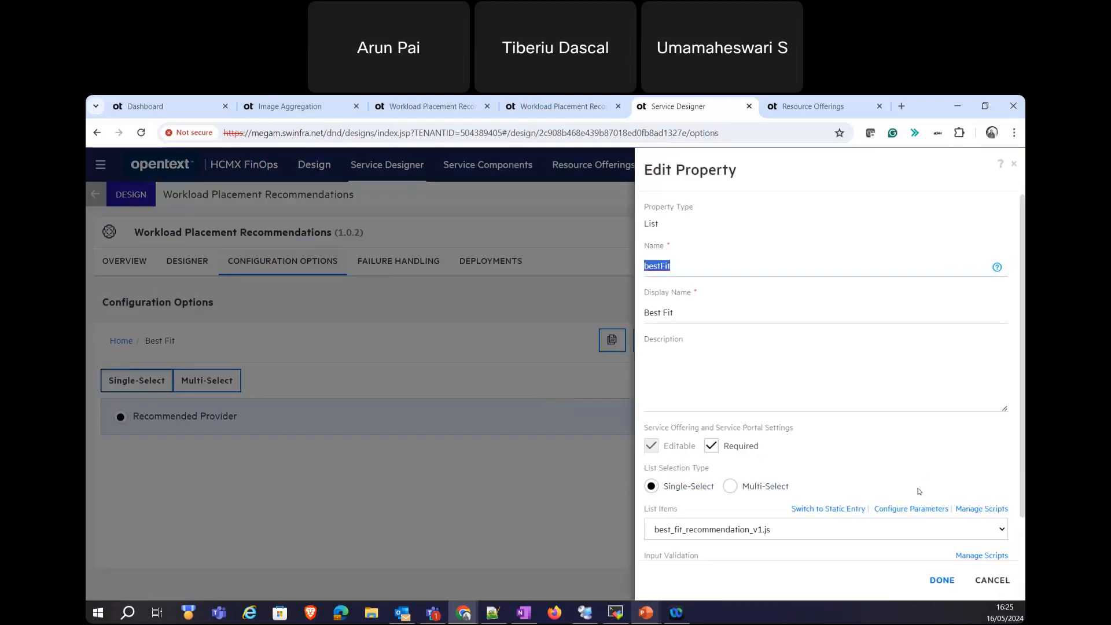
pyautogui.click(910, 510)
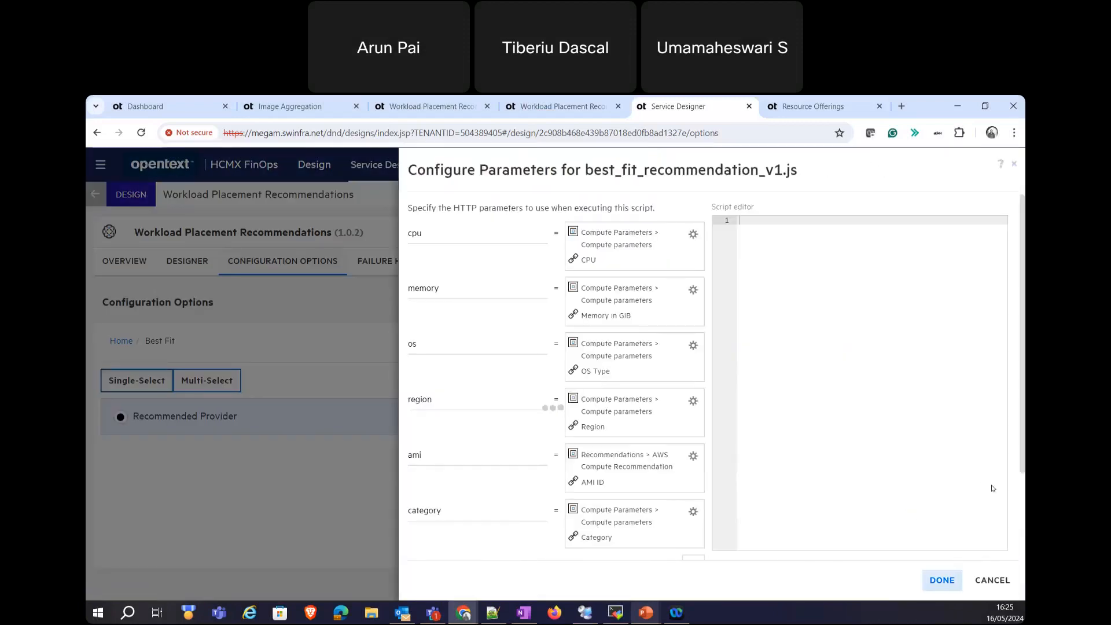
# Examine the best-fit logic near the end of the script that compares minimum AWS and Azure prices, and close the property without changes.
pyautogui.scroll(-5, 823, 334)
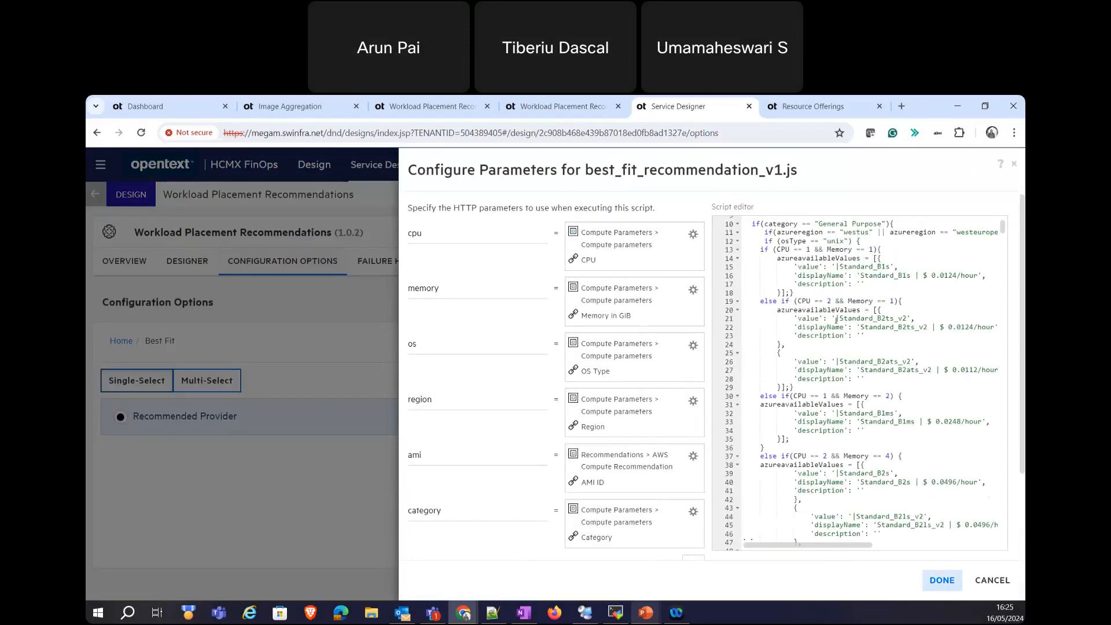
pyautogui.moveTo(1012, 282); pyautogui.dragTo(1015, 556)
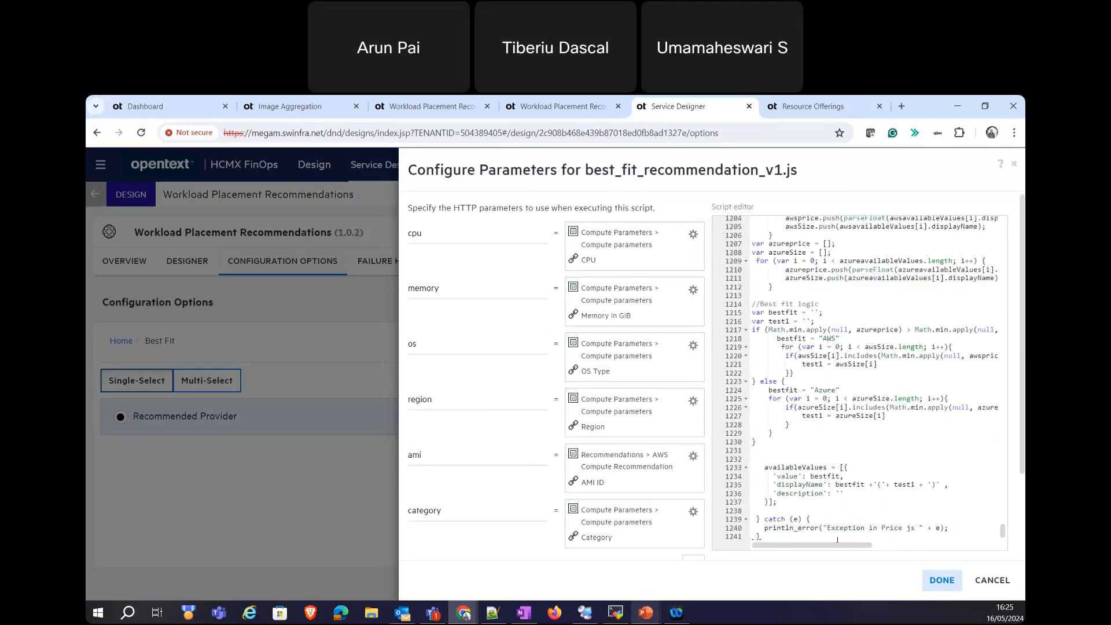
pyautogui.moveTo(901, 407); pyautogui.dragTo(953, 408)
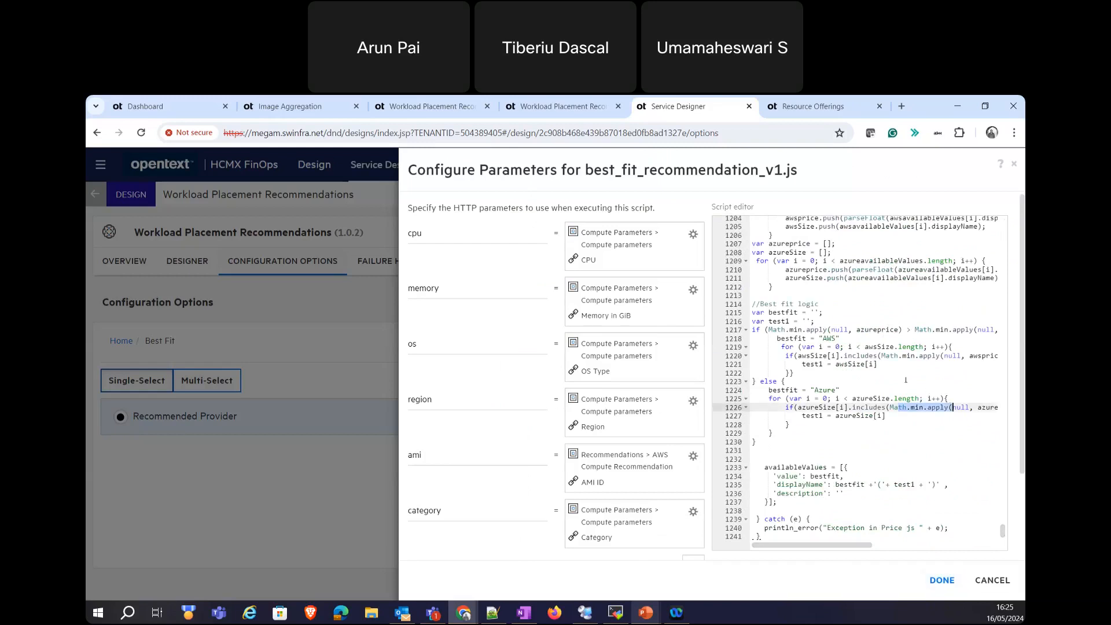
pyautogui.moveTo(886, 355); pyautogui.dragTo(979, 364)
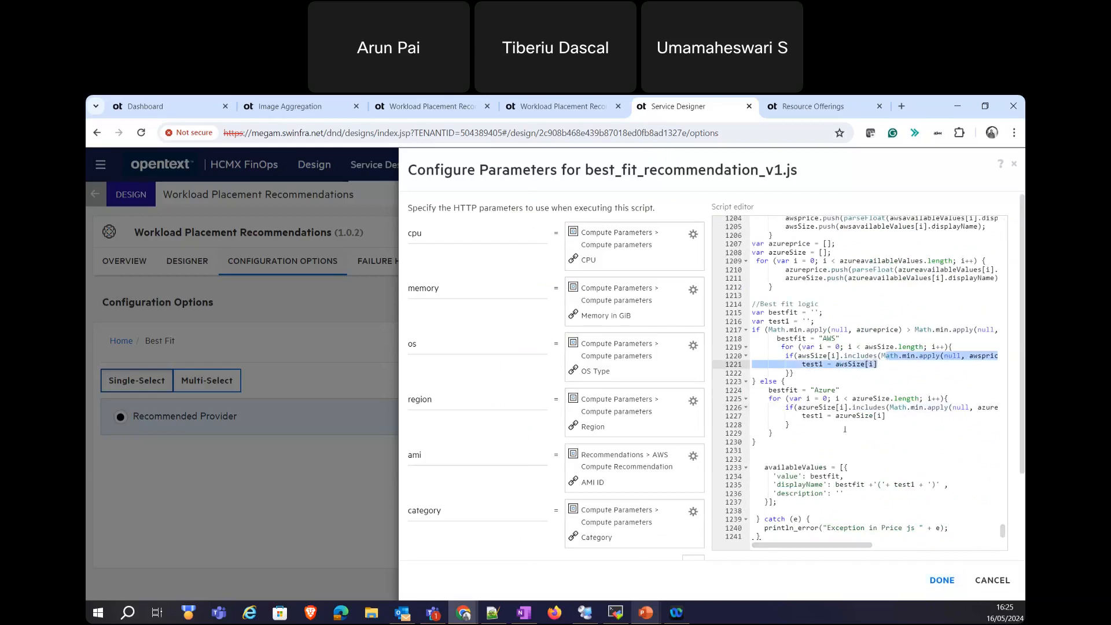
pyautogui.moveTo(752, 313); pyautogui.dragTo(819, 433)
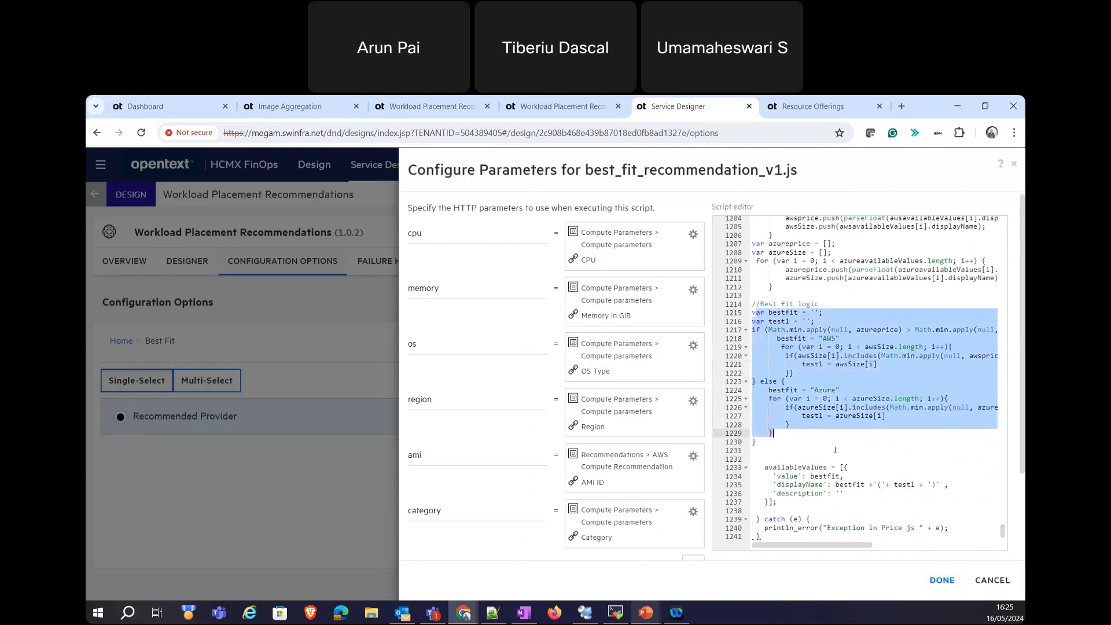
pyautogui.click(835, 450)
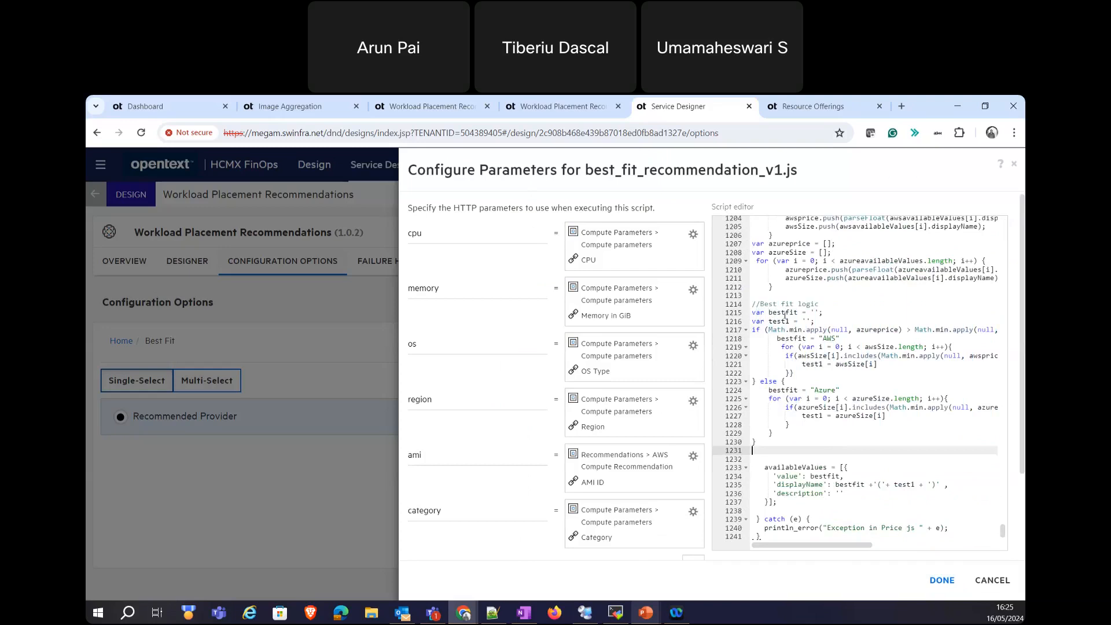
pyautogui.click(993, 581)
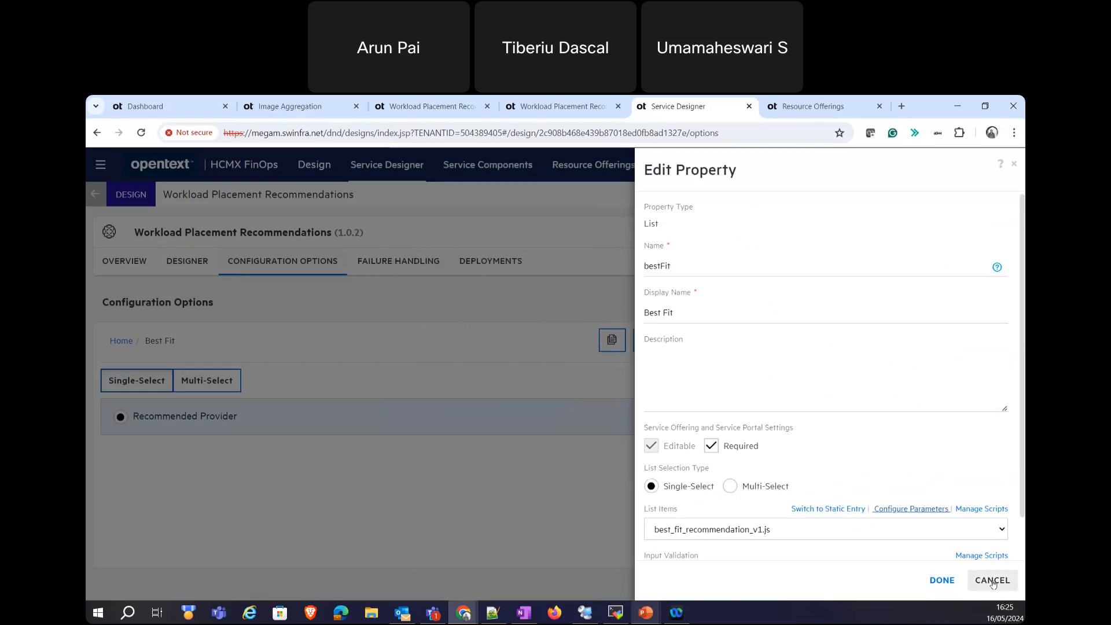
pyautogui.scroll(-1, 786, 501)
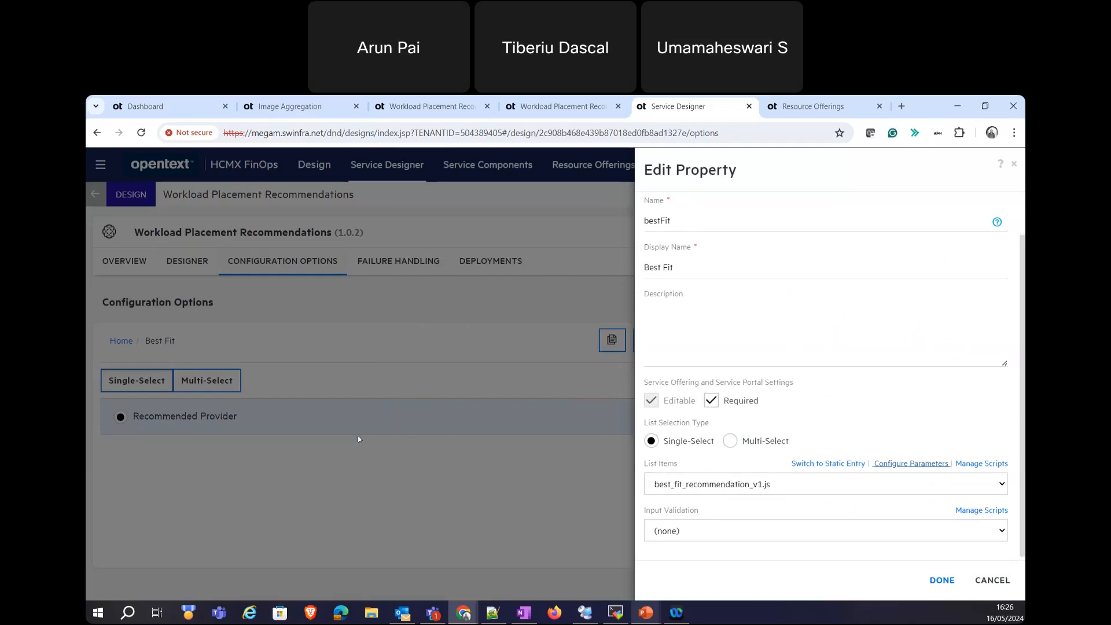
pyautogui.click(993, 580)
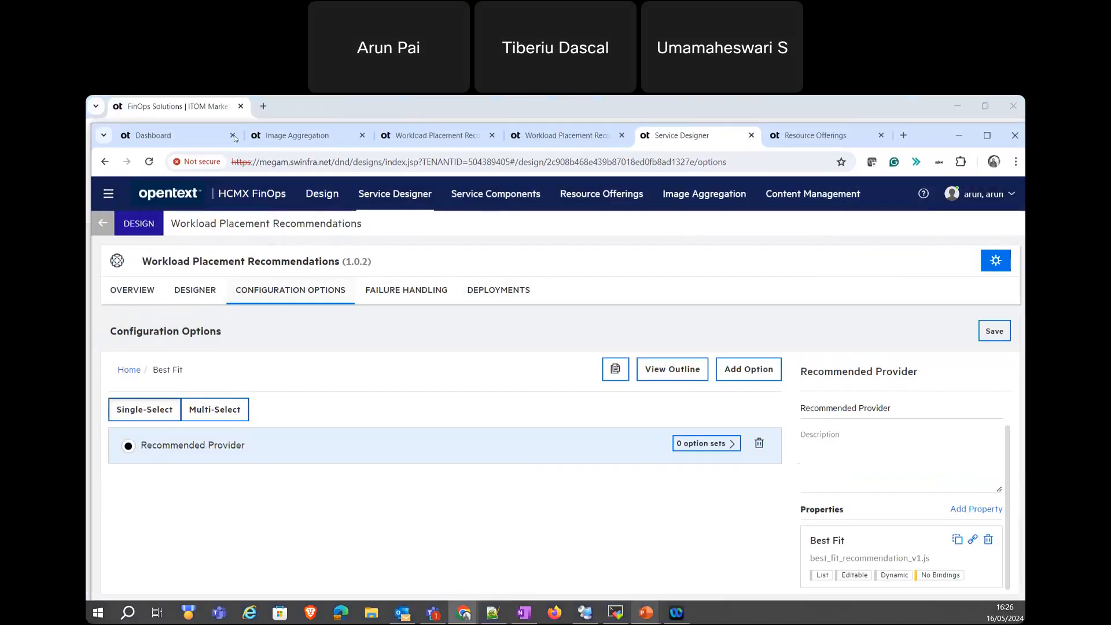
# Open Services and Assets of the Cloud Market Place Portal in a new browser tab and switch to it.
pyautogui.click(399, 137)
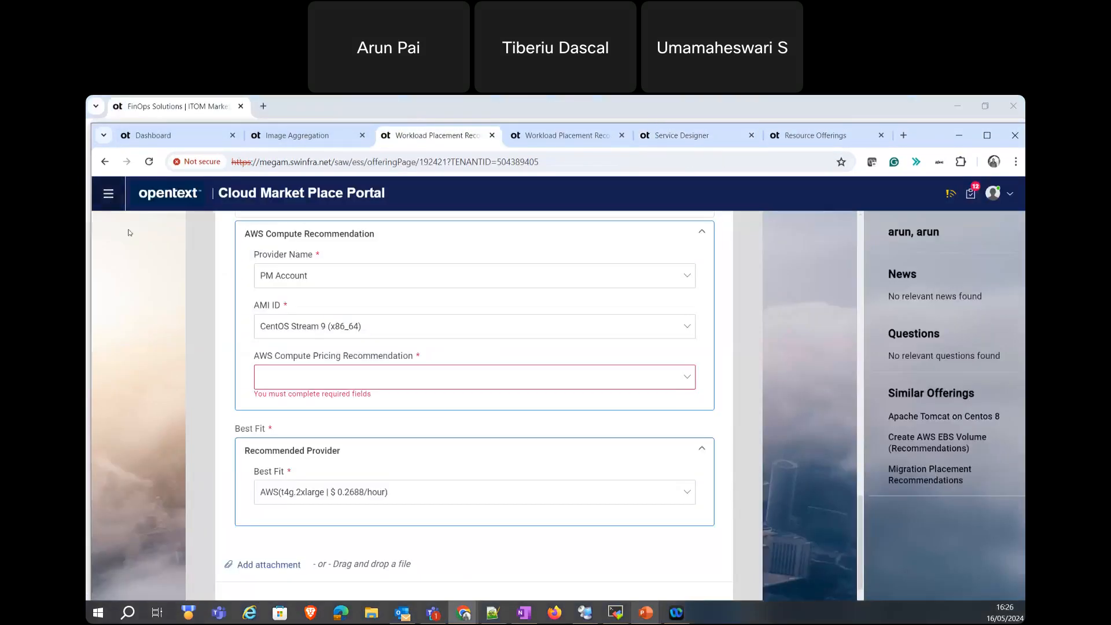
pyautogui.click(108, 194)
pyautogui.rightClick(154, 260)
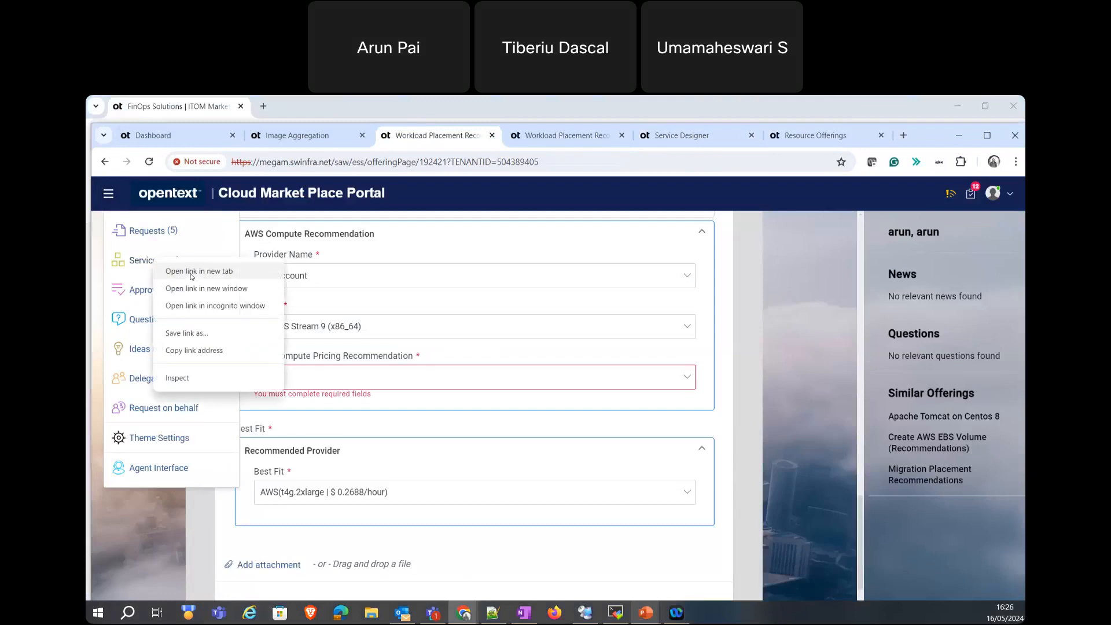
pyautogui.click(191, 273)
pyautogui.click(498, 135)
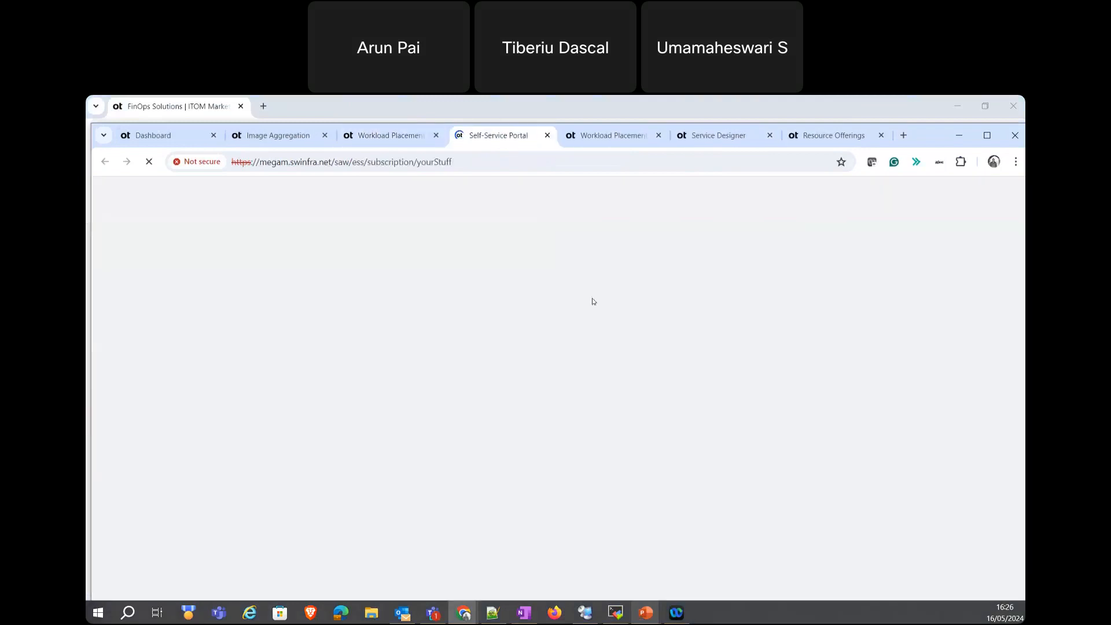
pyautogui.click(391, 135)
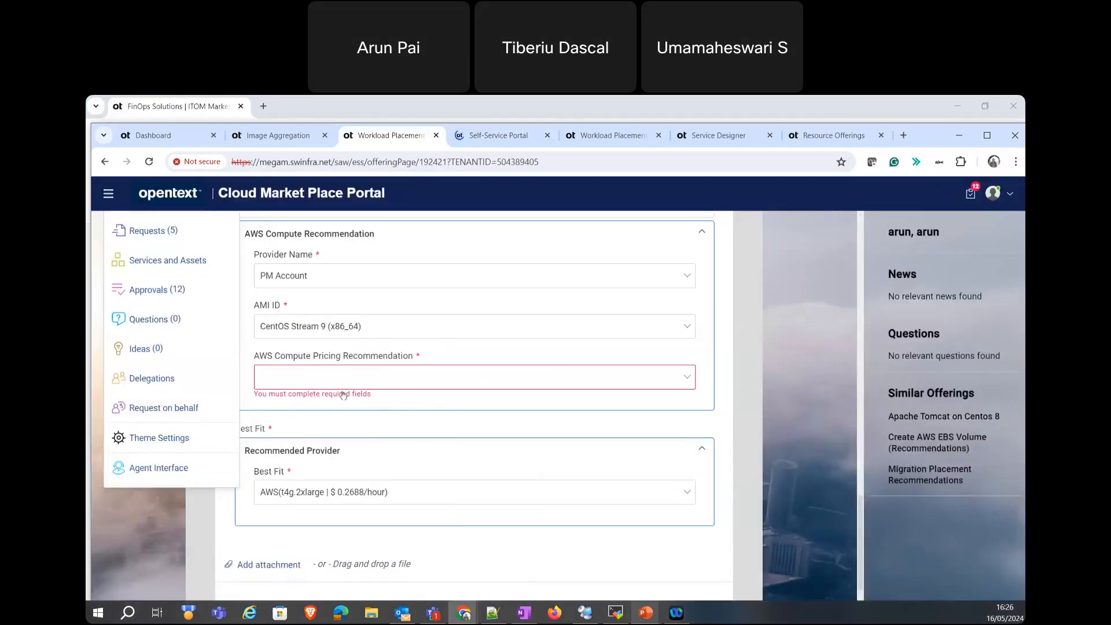
pyautogui.click(501, 138)
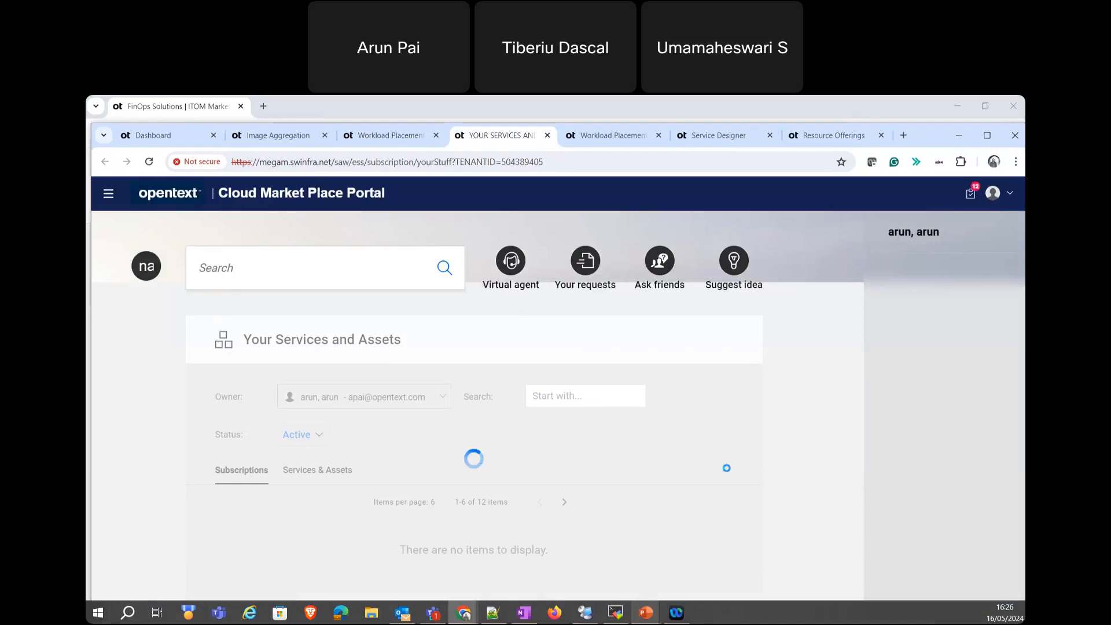
# Open the active Workload Placement Recommendations subscription and review its details, chargeback and supporting offerings.
pyautogui.scroll(-1, 442, 463)
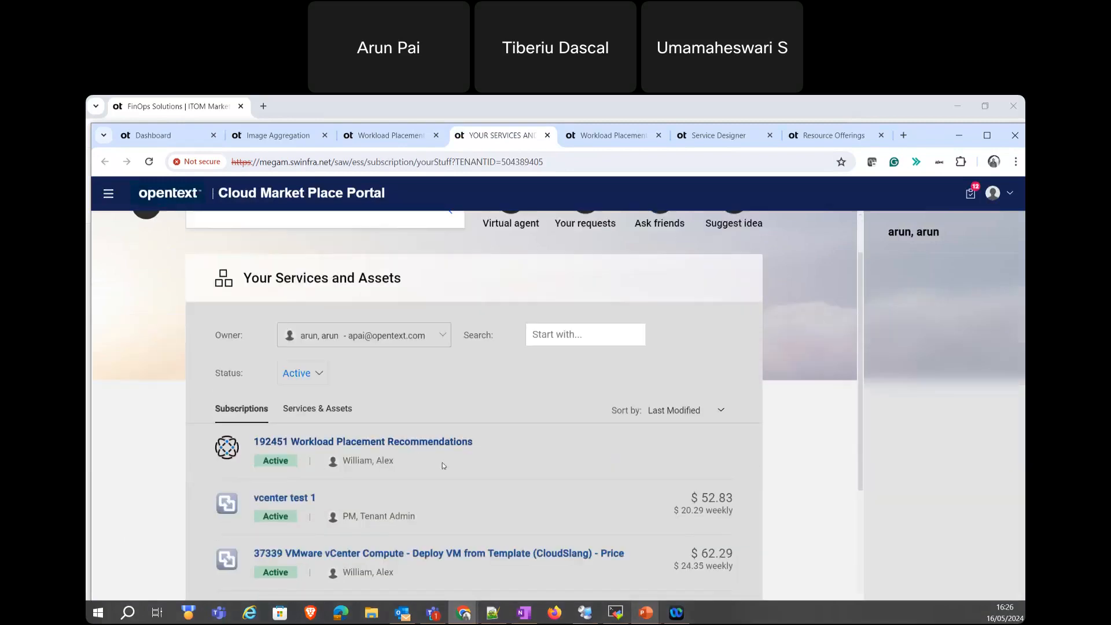
pyautogui.click(339, 442)
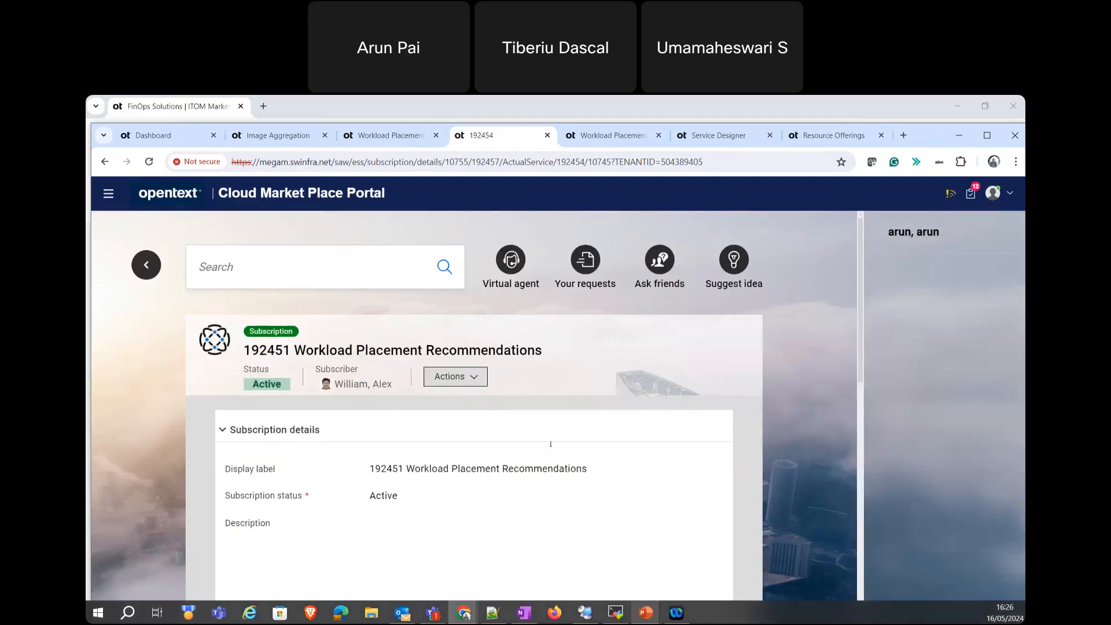
pyautogui.scroll(-2, 551, 446)
pyautogui.scroll(-4, 550, 444)
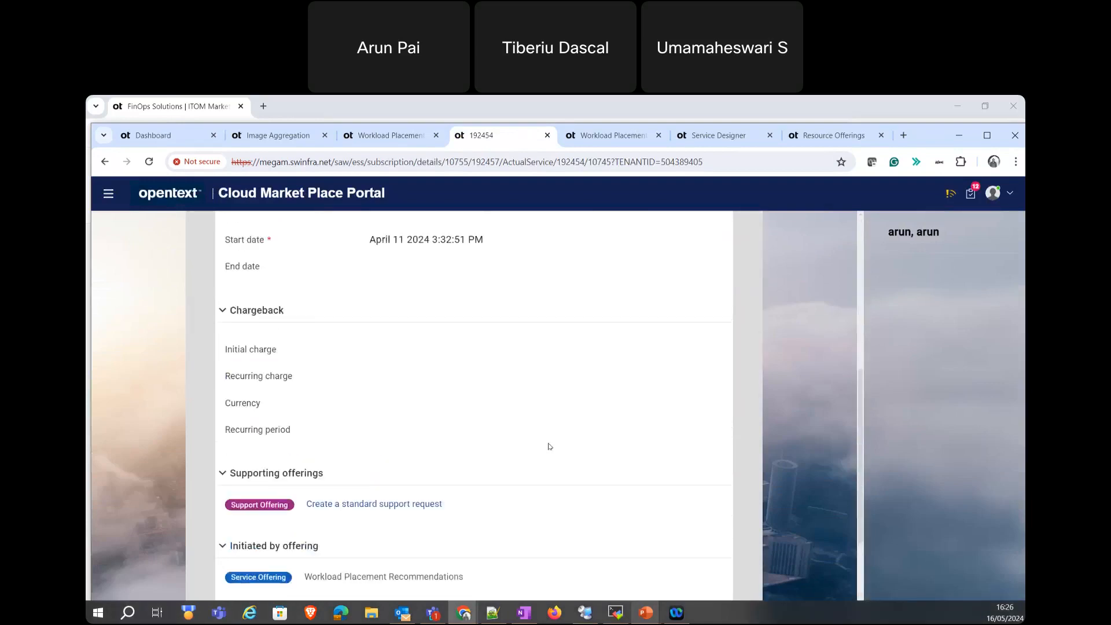
pyautogui.scroll(4, 465, 395)
pyautogui.scroll(1, 465, 395)
# Open the subscription for modification and examine its compute parameters, including CPU and memory.
pyautogui.click(451, 317)
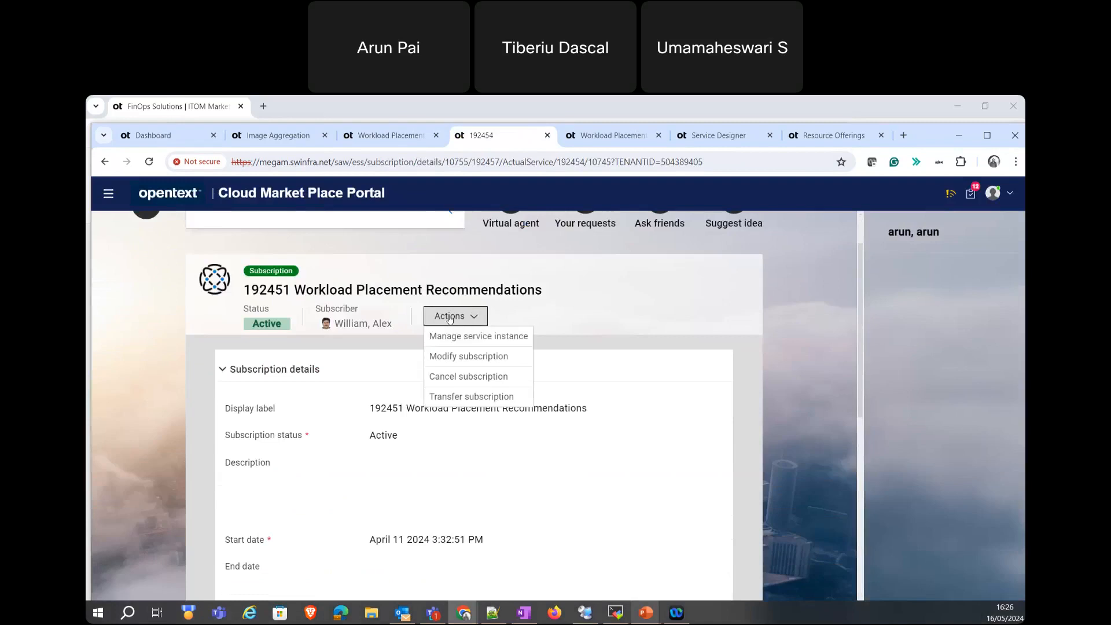
pyautogui.click(491, 357)
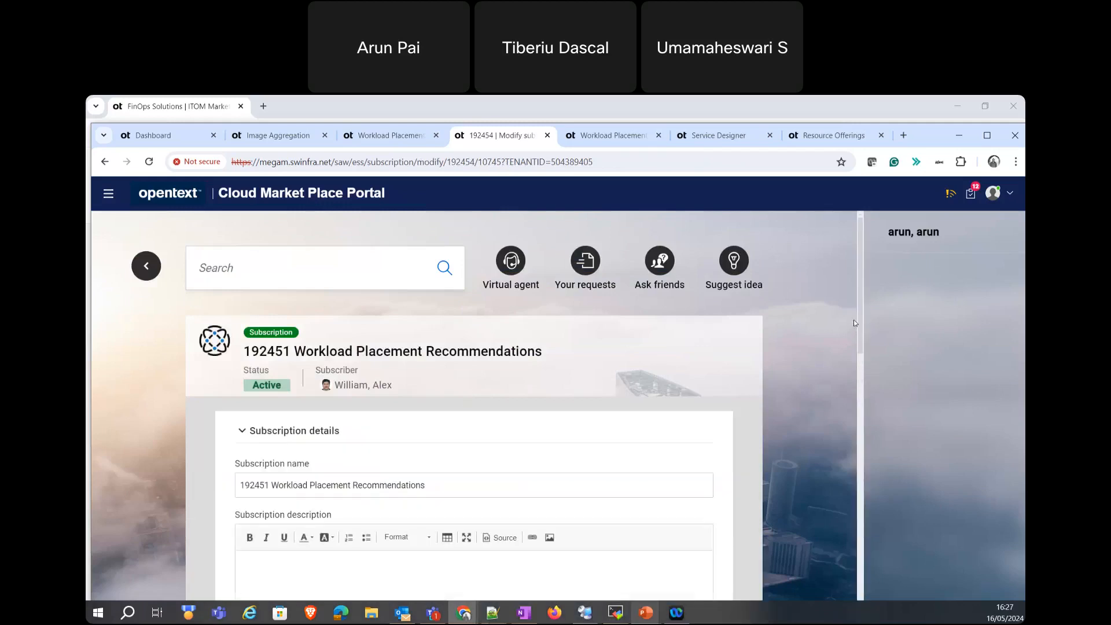
pyautogui.scroll(-10, 684, 336)
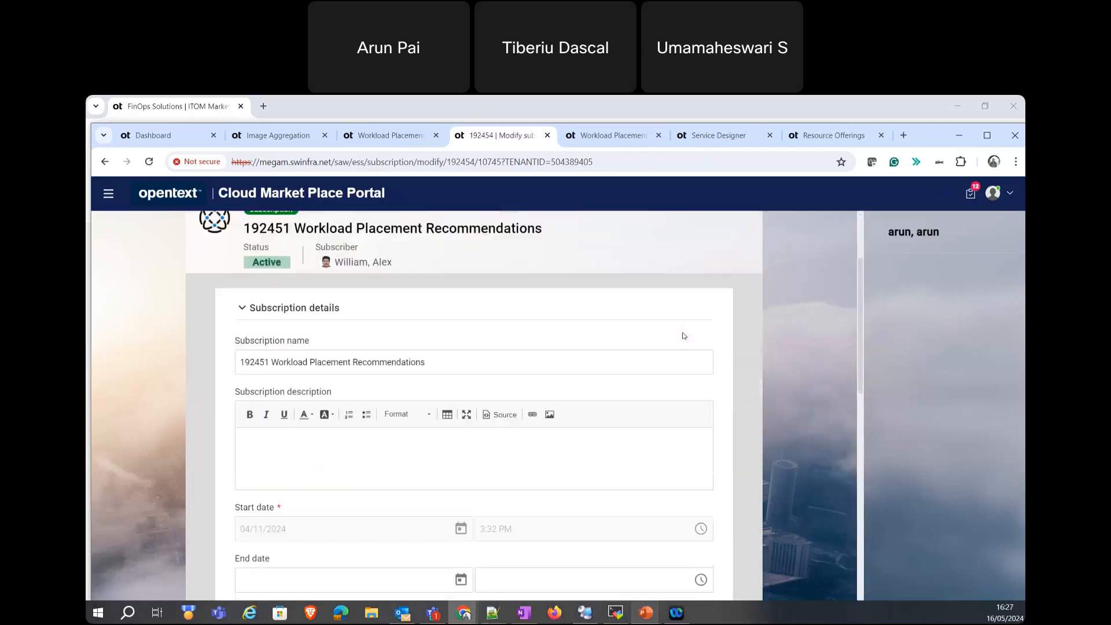
pyautogui.scroll(-8, 684, 335)
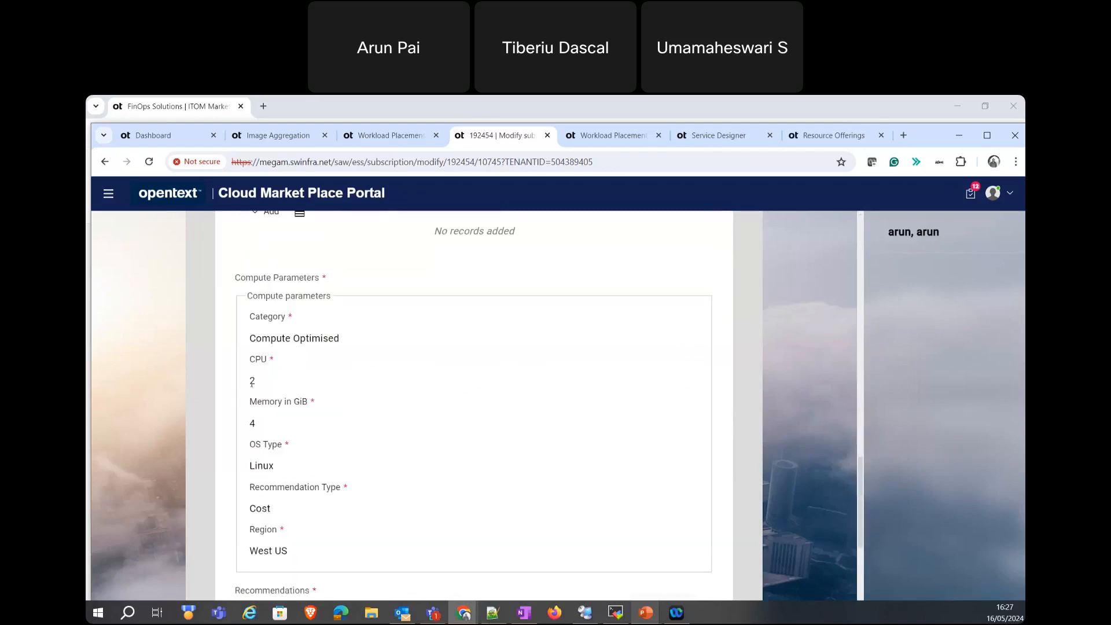
pyautogui.moveTo(249, 424); pyautogui.dragTo(285, 426)
pyautogui.moveTo(252, 377); pyautogui.dragTo(290, 427)
pyautogui.scroll(-2, 528, 452)
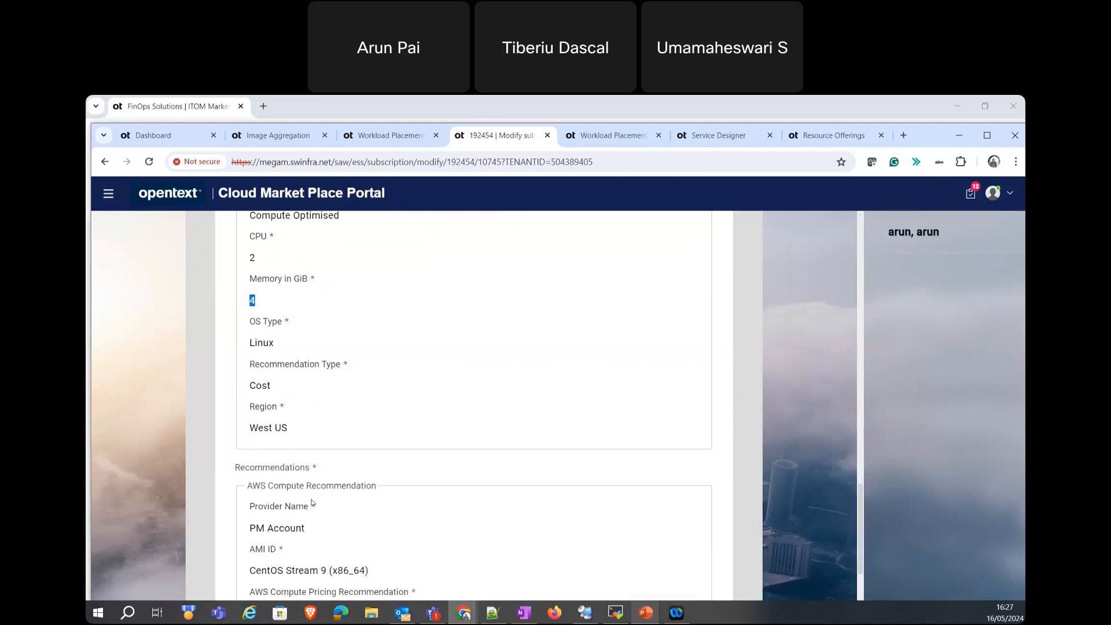
# Compare the subscription's AWS Compute Pricing Recommendation with its Best Fit value, and leave the modification form without changes.
pyautogui.scroll(-2, 312, 503)
pyautogui.moveTo(285, 447); pyautogui.dragTo(487, 450)
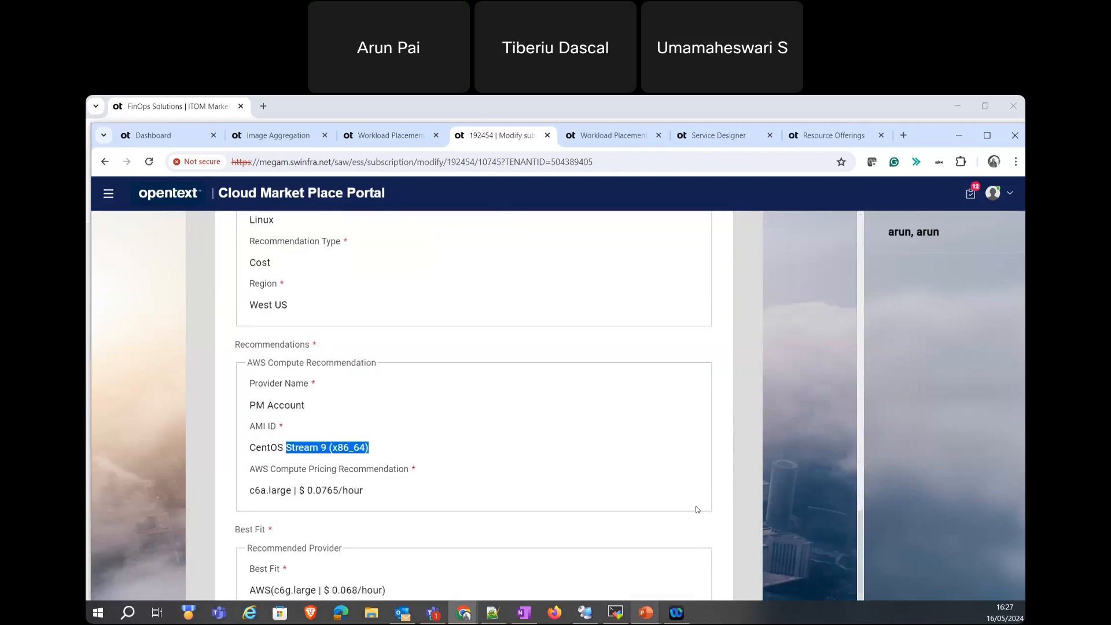
pyautogui.scroll(-2, 671, 506)
pyautogui.moveTo(250, 503); pyautogui.dragTo(446, 507)
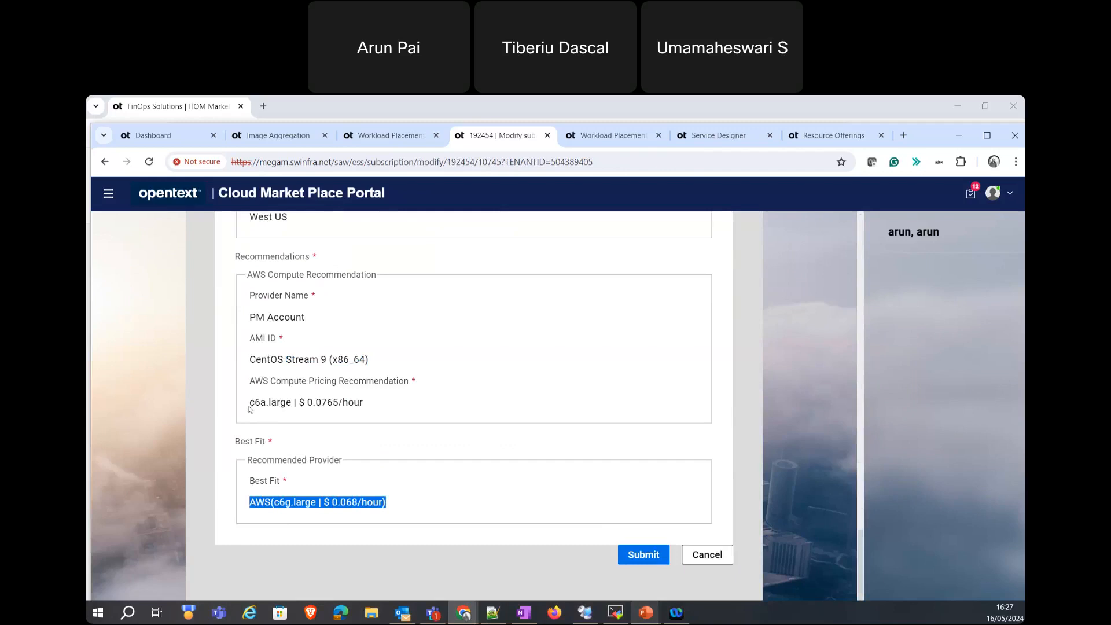
pyautogui.moveTo(250, 403); pyautogui.dragTo(428, 404)
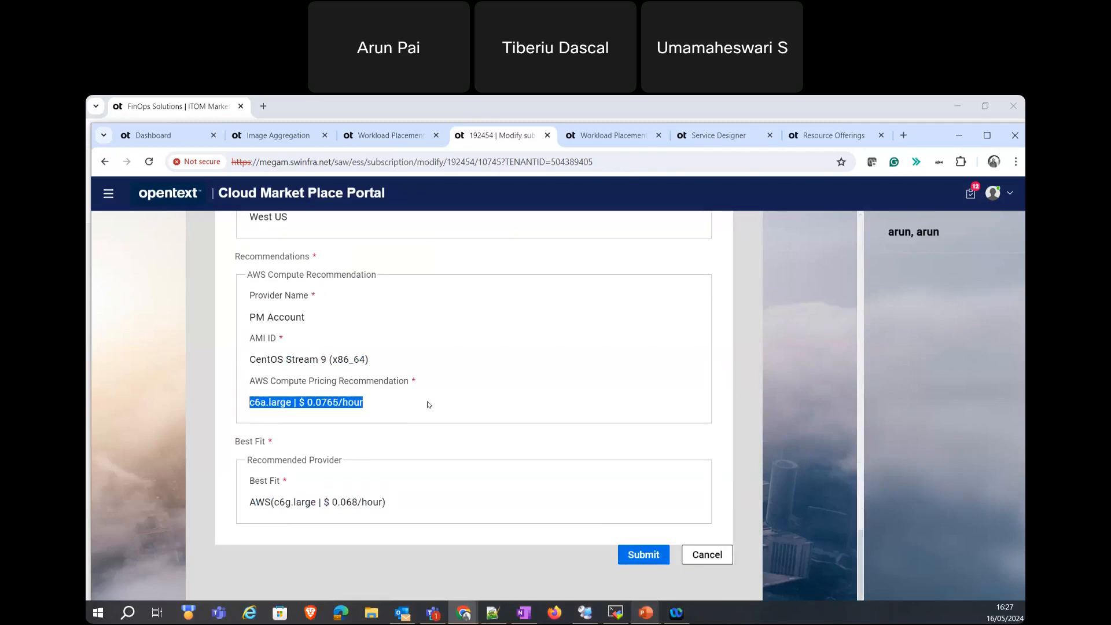
pyautogui.click(260, 407)
pyautogui.moveTo(250, 408); pyautogui.dragTo(449, 419)
pyautogui.click(273, 402)
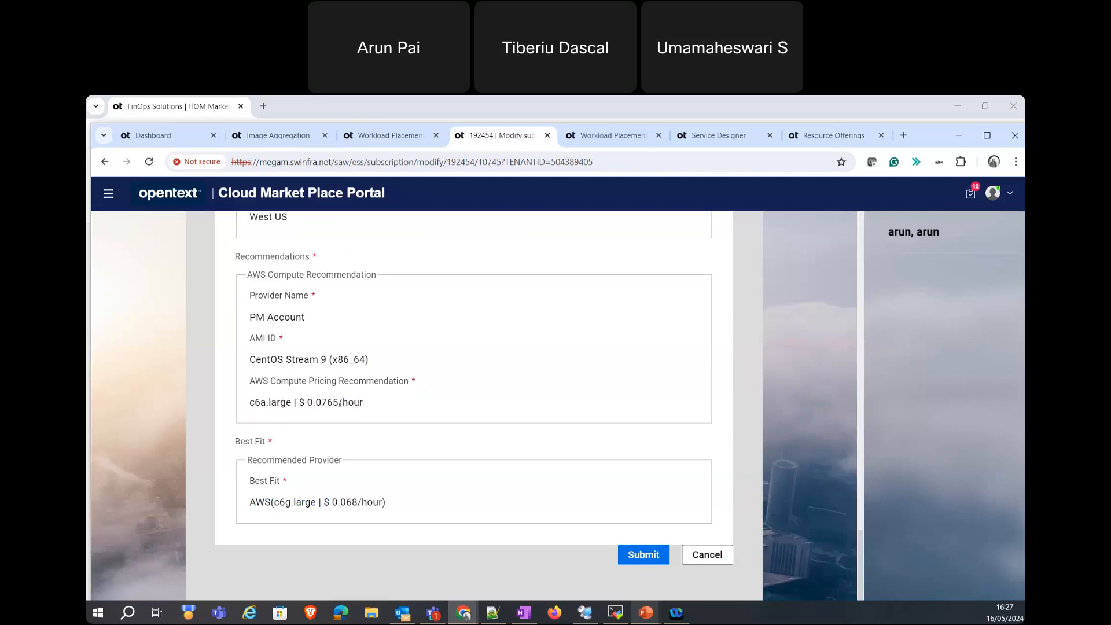
pyautogui.tripleClick(356, 404)
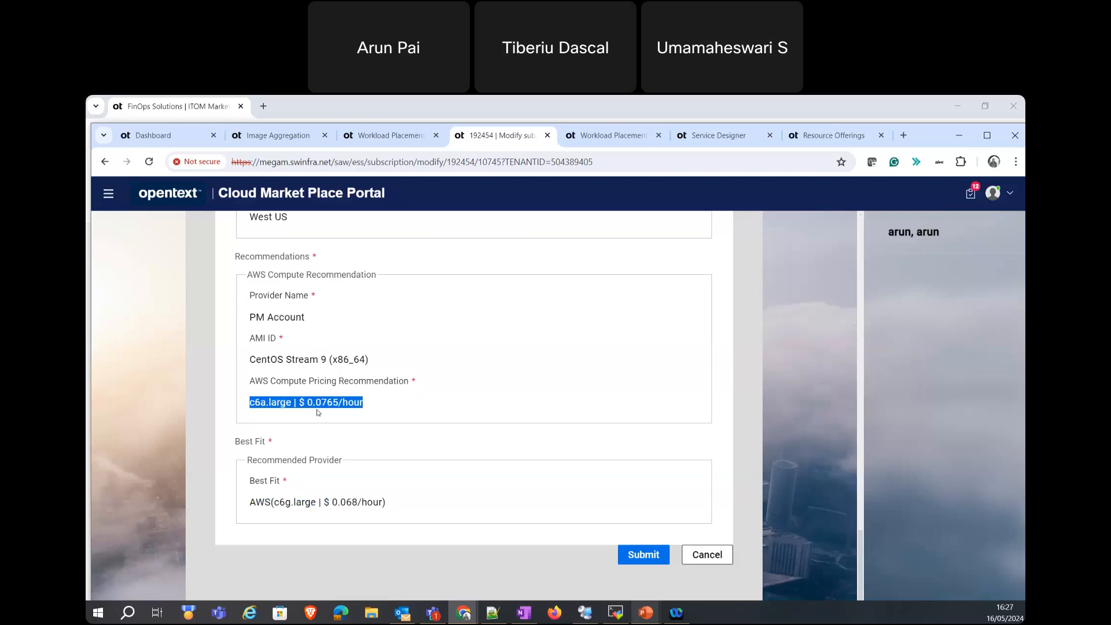
pyautogui.scroll(5, 317, 409)
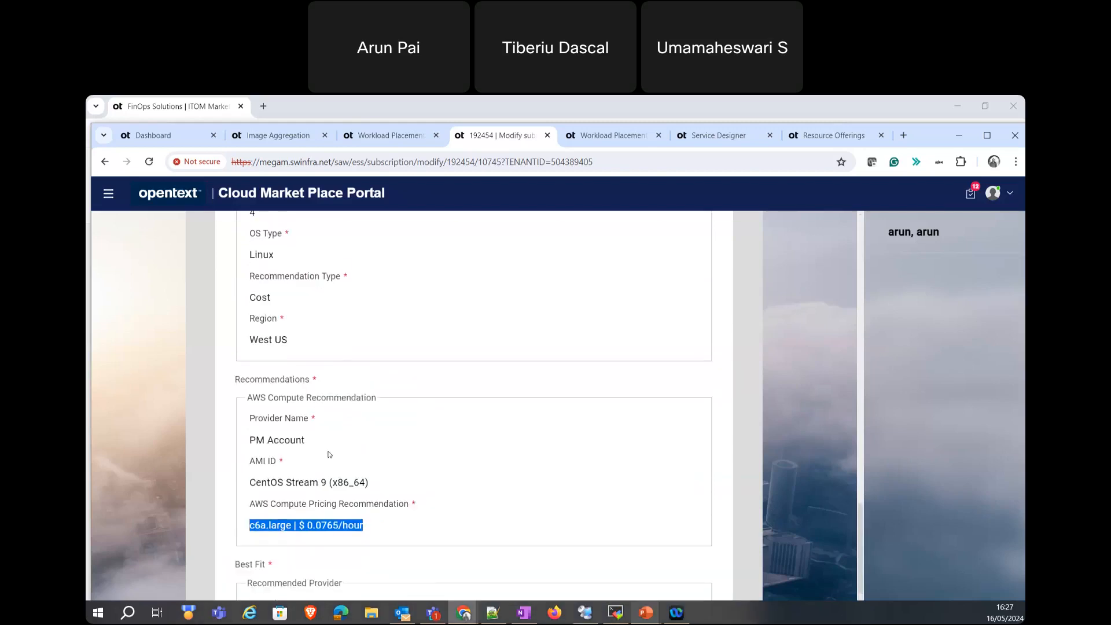
pyautogui.moveTo(252, 520); pyautogui.dragTo(499, 534)
pyautogui.scroll(4, 476, 534)
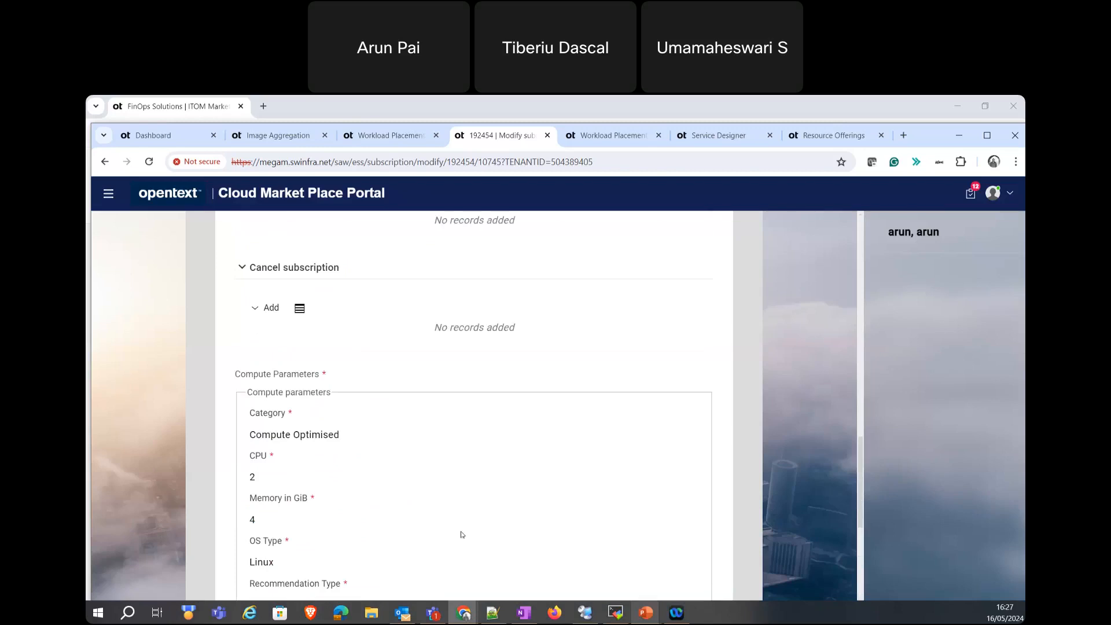
pyautogui.scroll(15, 462, 534)
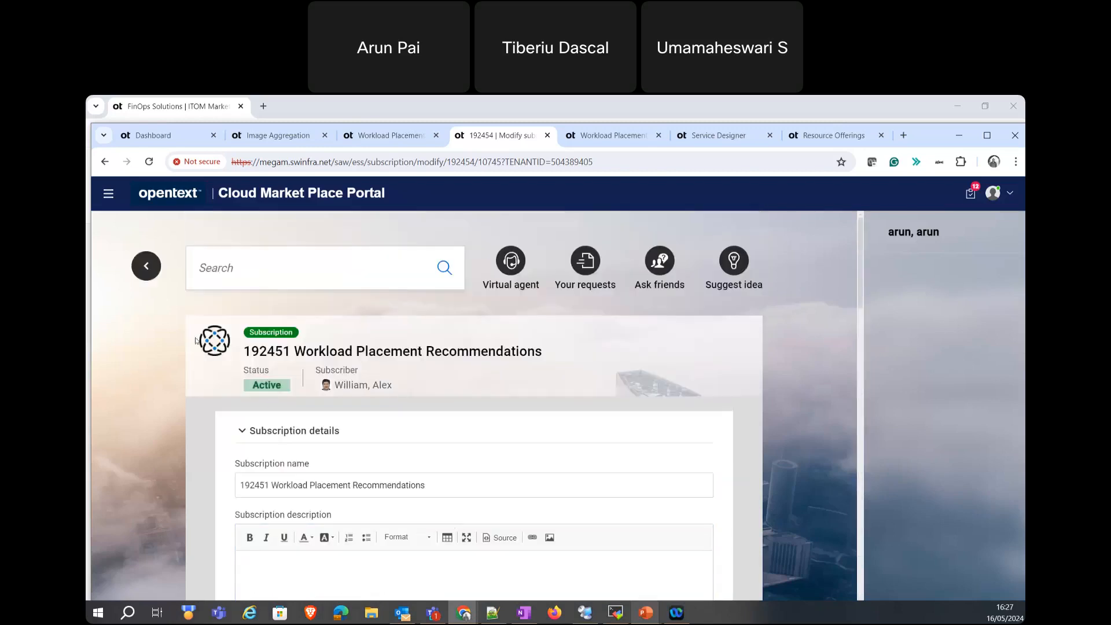
pyautogui.click(146, 265)
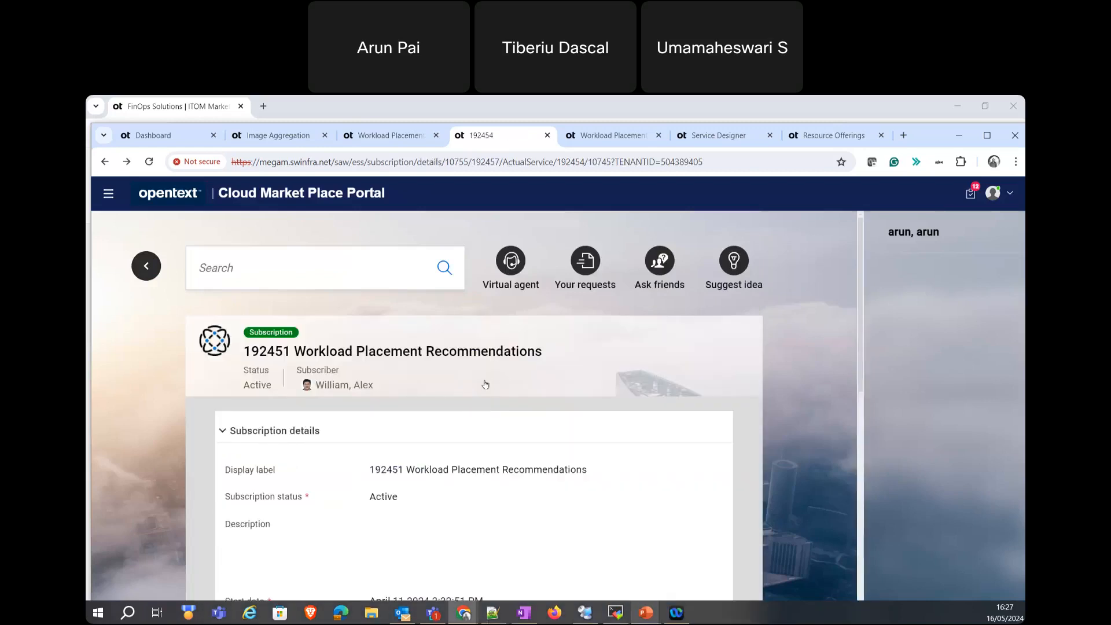
# Open the subscription's service instance, inspect the Multi-Cloud-Deployment server's private DNS name, and return to the subscription details.
pyautogui.click(467, 381)
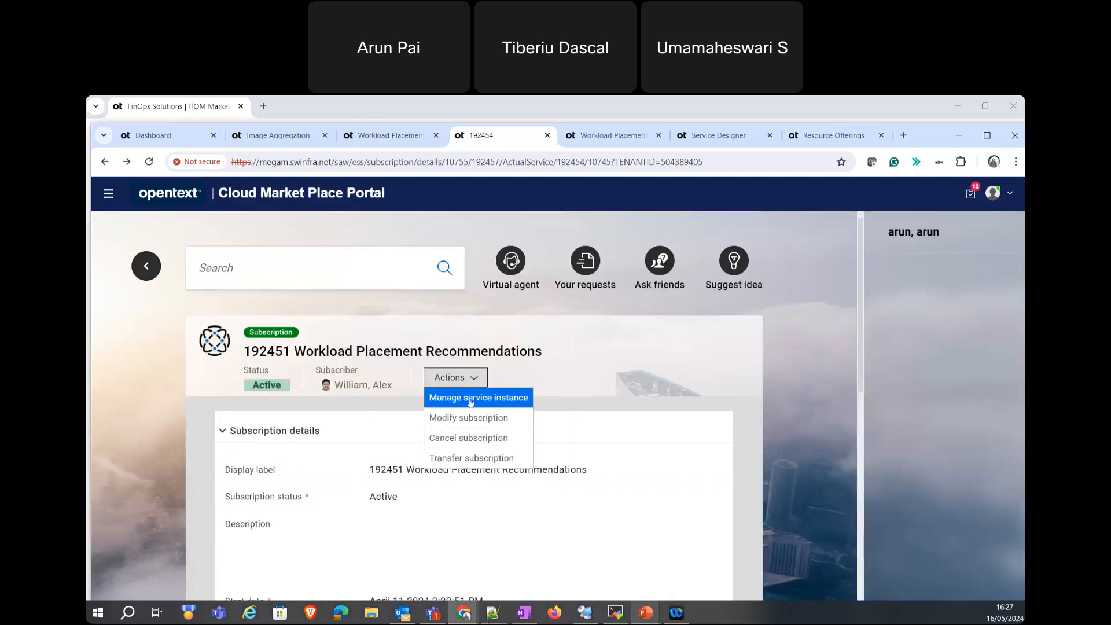
pyautogui.click(471, 399)
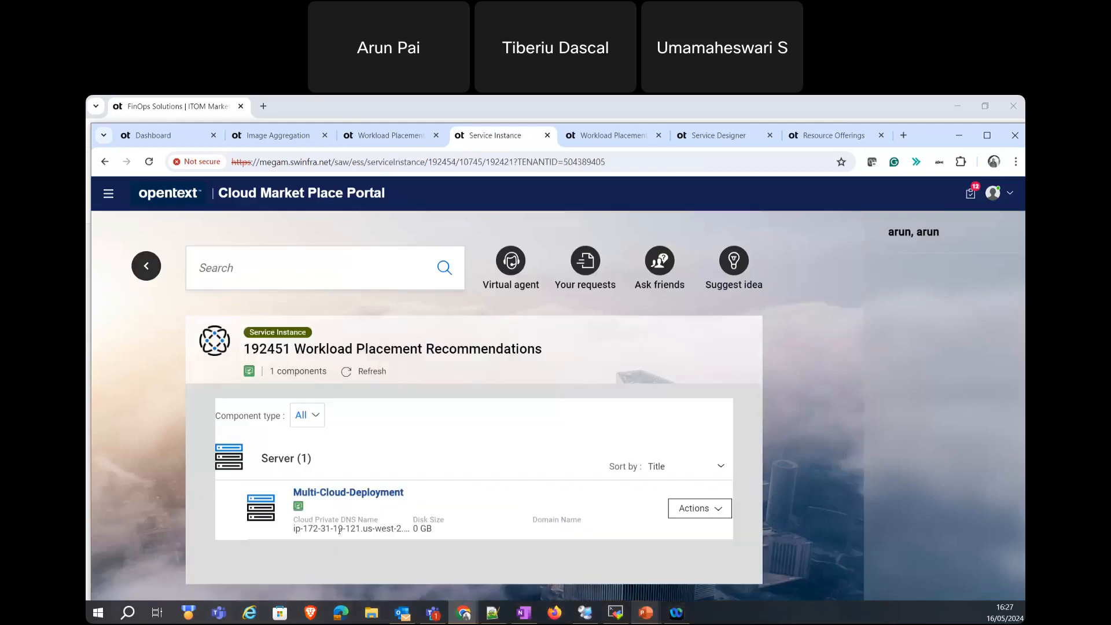
pyautogui.moveTo(324, 528); pyautogui.dragTo(421, 519)
pyautogui.moveTo(308, 529); pyautogui.dragTo(463, 529)
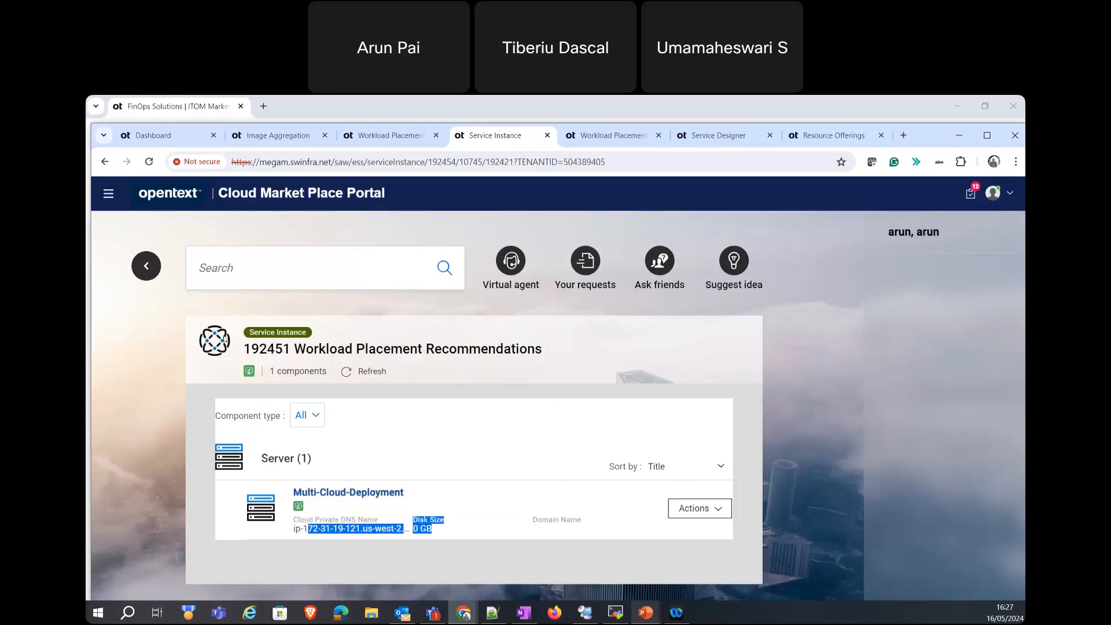
pyautogui.click(146, 266)
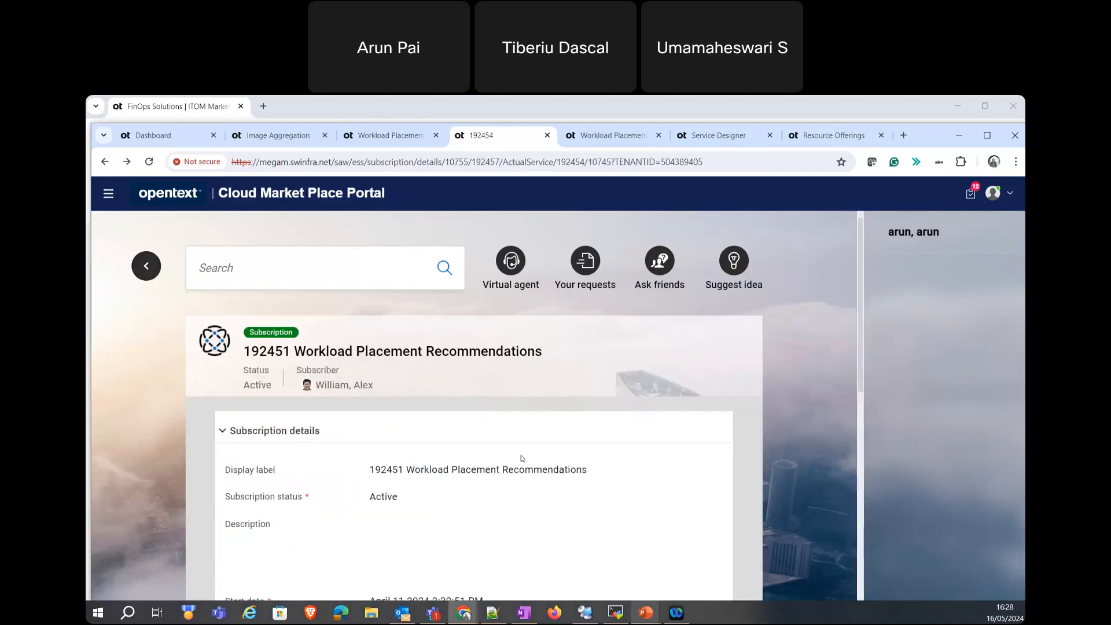
pyautogui.scroll(-3, 529, 463)
pyautogui.scroll(2, 529, 463)
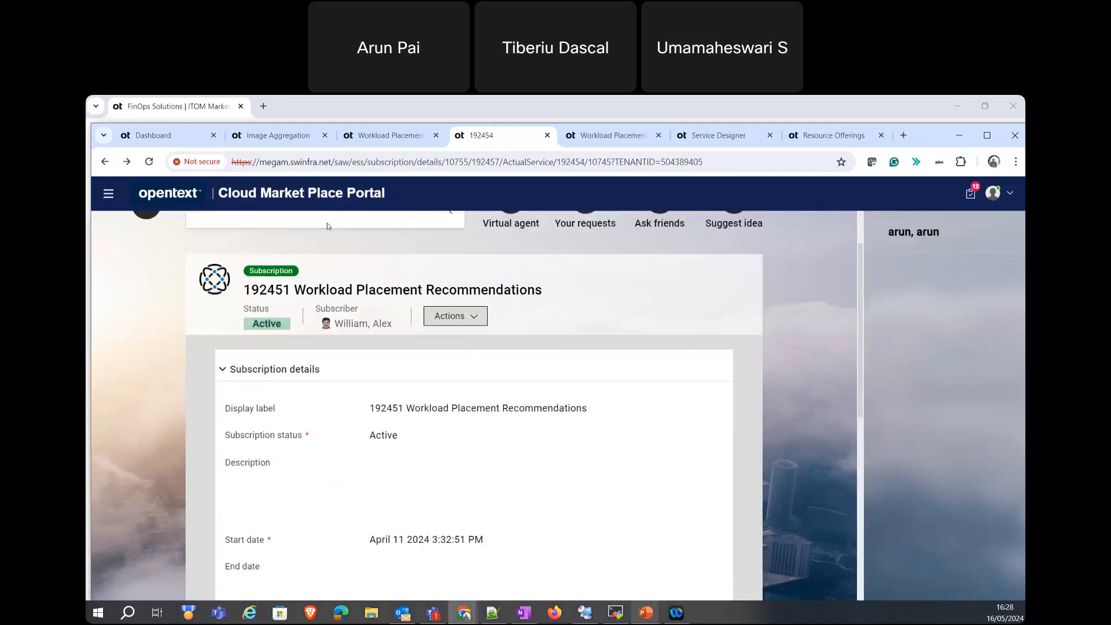
# Revisit the open Workload Placement Recommendations request and return its second browser tab to the FinOps Use Cases category.
pyautogui.click(369, 134)
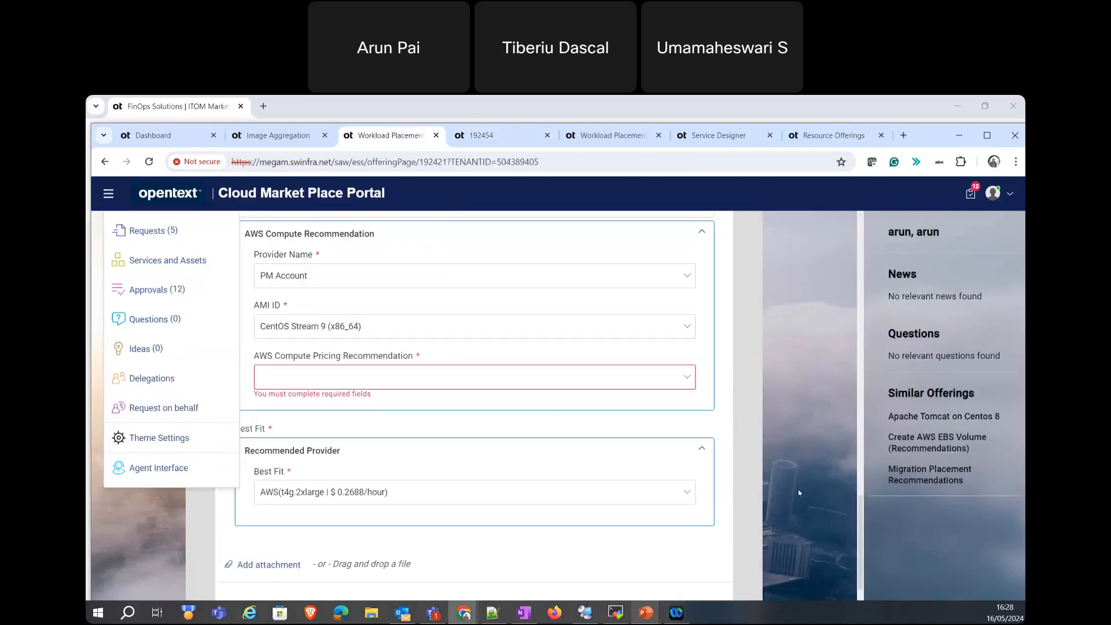
pyautogui.click(734, 492)
pyautogui.scroll(15, 734, 493)
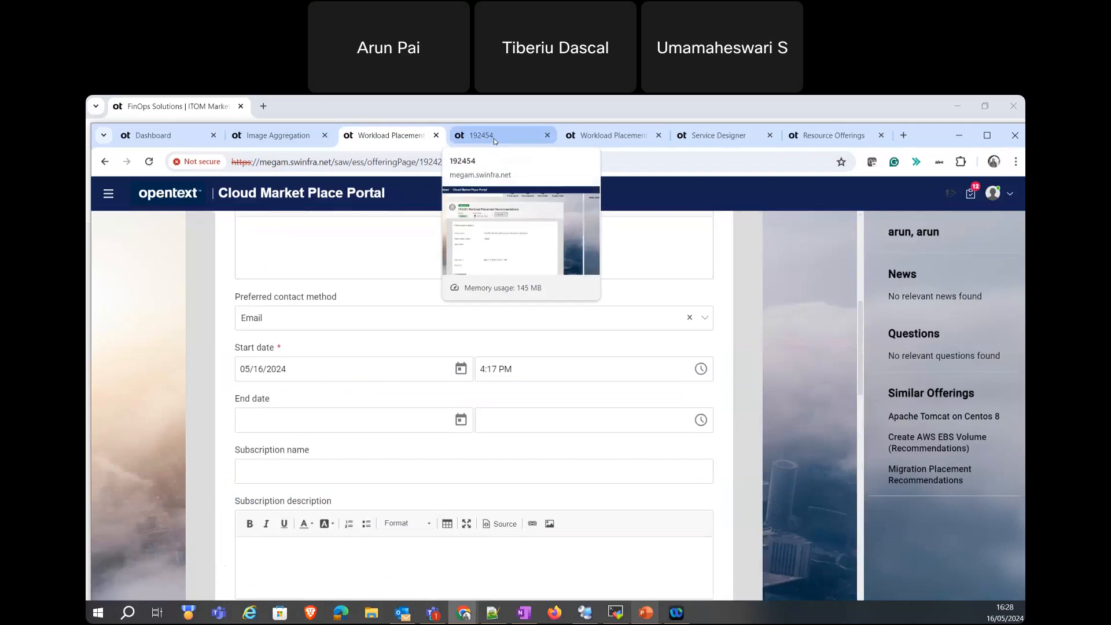
pyautogui.click(496, 137)
pyautogui.click(611, 136)
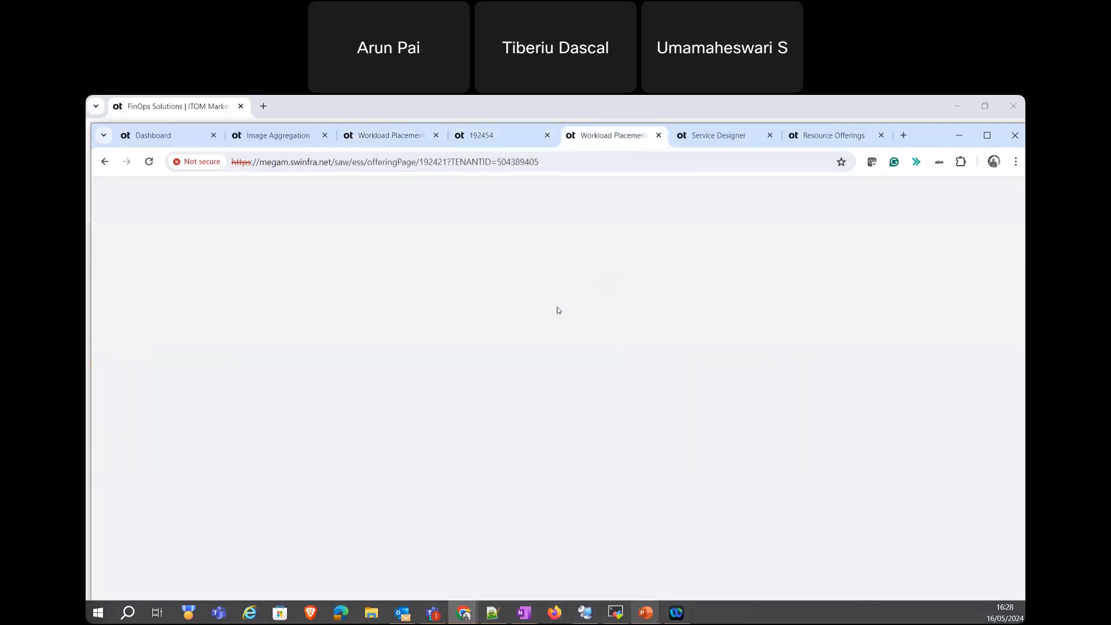
pyautogui.scroll(10, 195, 357)
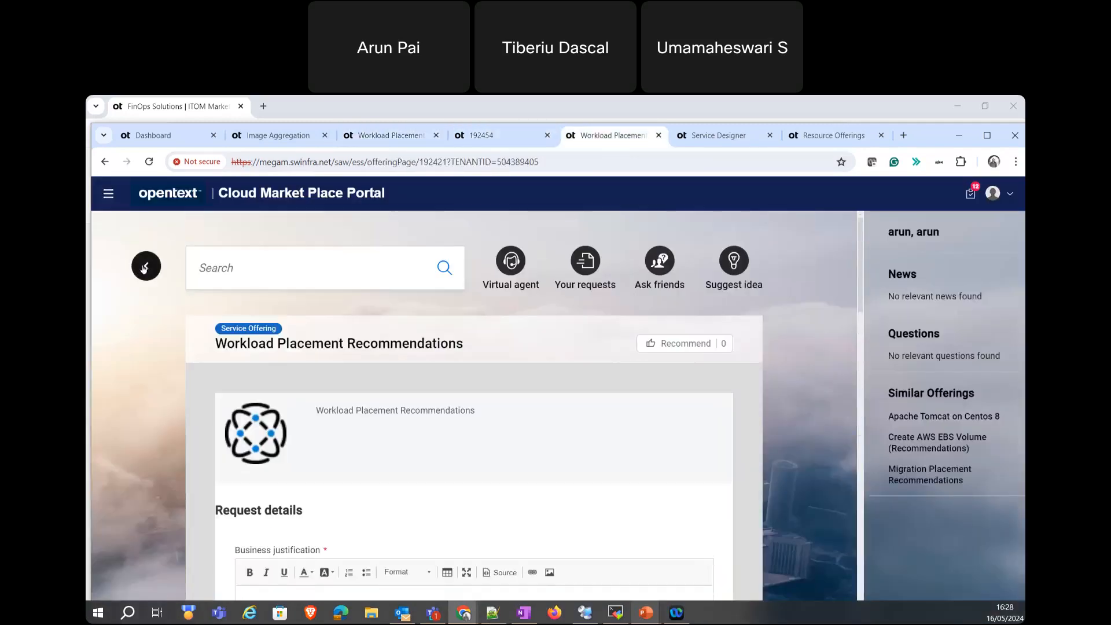
pyautogui.click(146, 266)
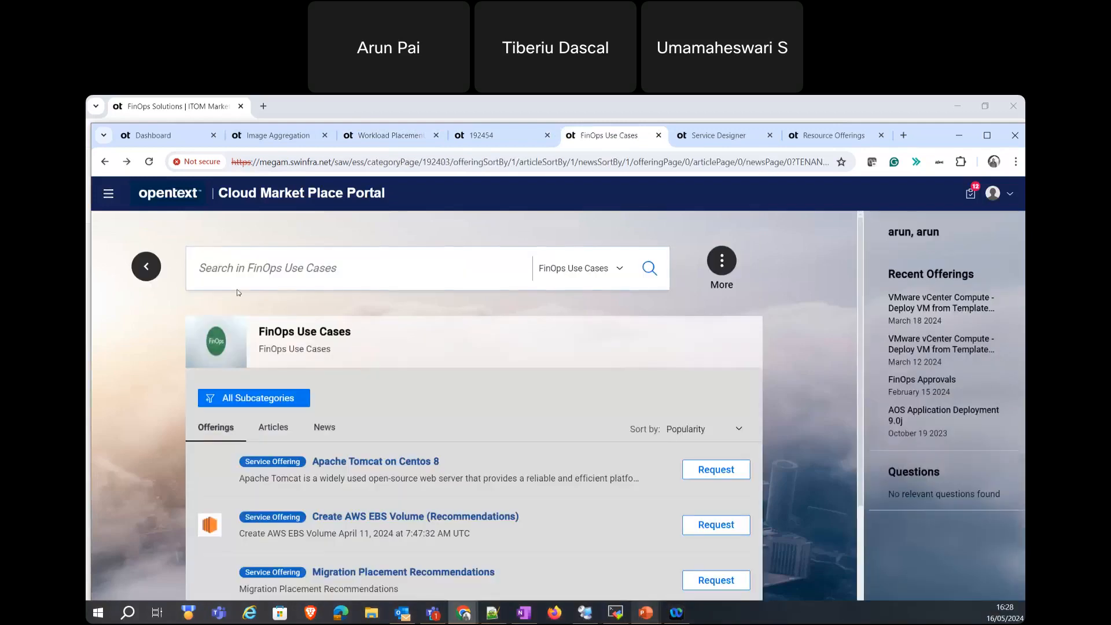
# Search all designs in Service Designer for "car" and open the Azure Carbon Emission version of Microsoft Azure Compute Advanced (CloudSlang).
pyautogui.click(720, 136)
pyautogui.click(102, 223)
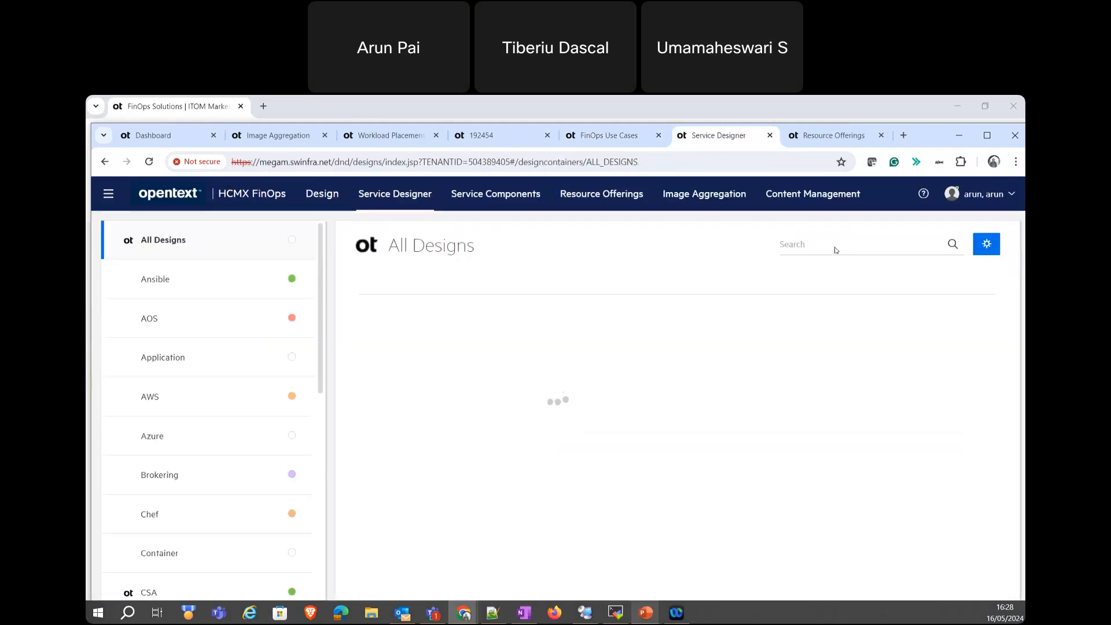
pyautogui.click(835, 248)
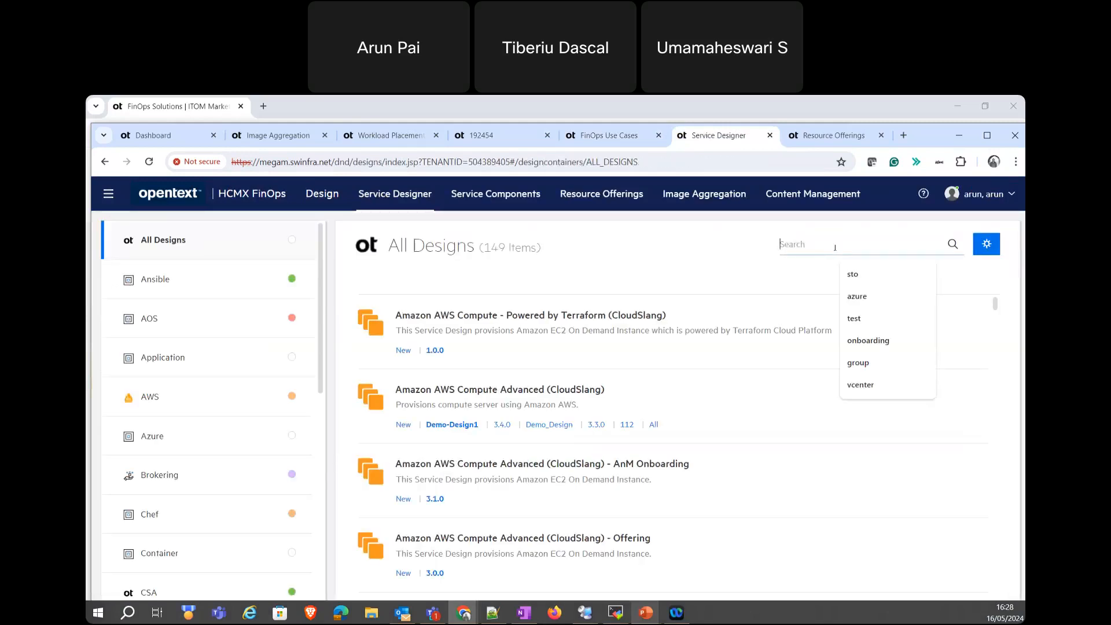
pyautogui.write('corbon')
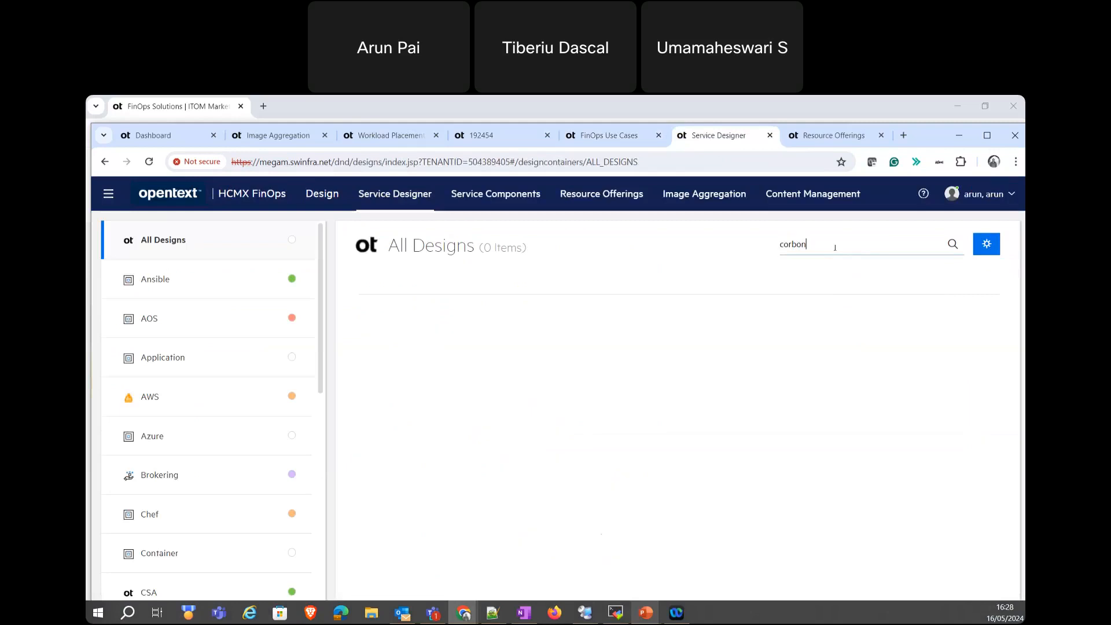
pyautogui.press('BackSpace')
pyautogui.hotkey('ctrl', 'a')
pyautogui.write('cardo')
pyautogui.press('BackSpace')
pyautogui.press('BackSpace')
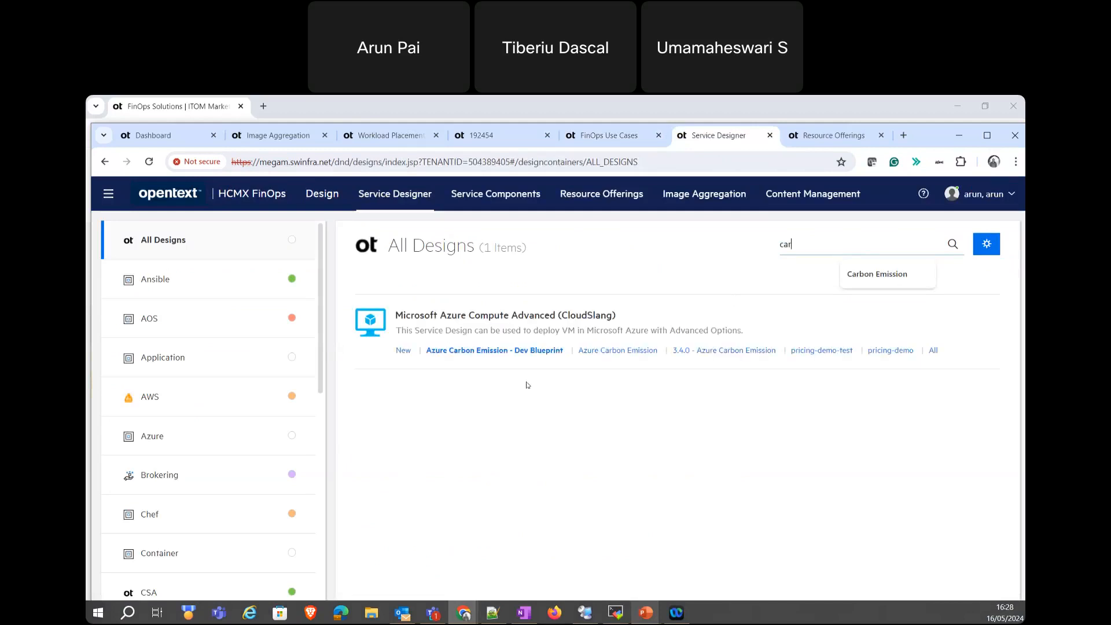
pyautogui.click(595, 352)
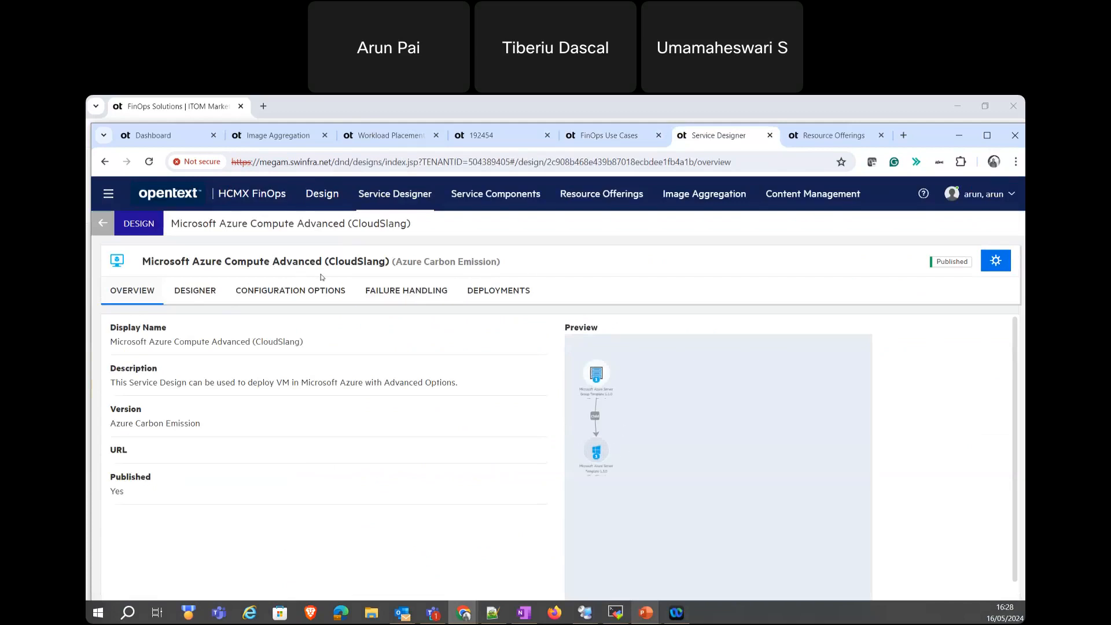
# Open the Sustainability-based Workload Placement Recommendations offering from FinOps Use Cases and go to its Flex Configuration section.
pyautogui.click(595, 145)
pyautogui.scroll(-3, 579, 486)
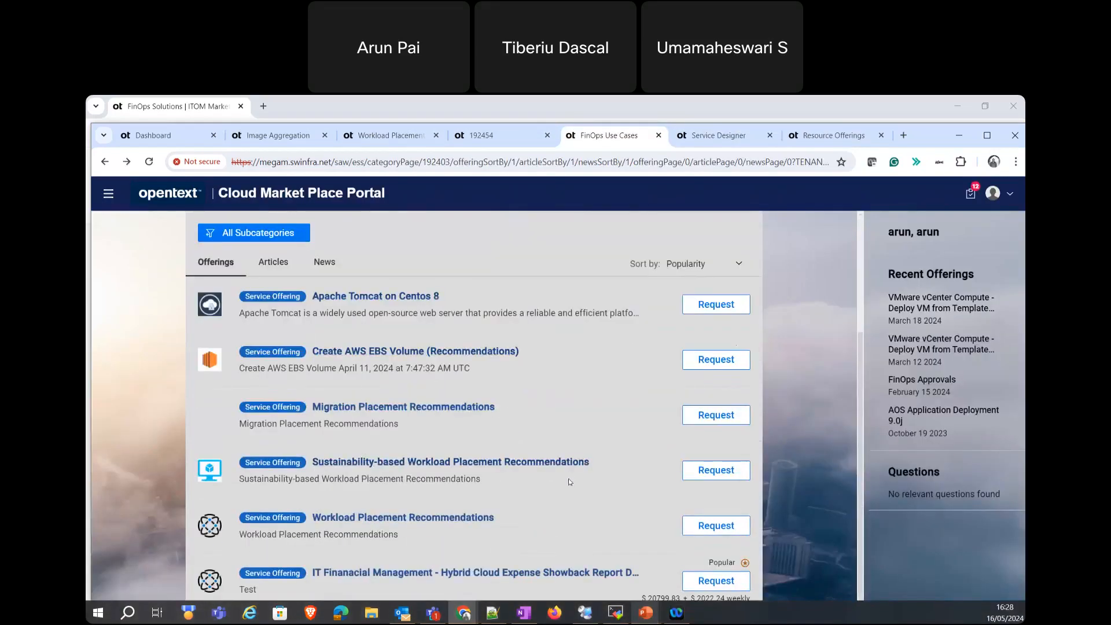
pyautogui.click(523, 463)
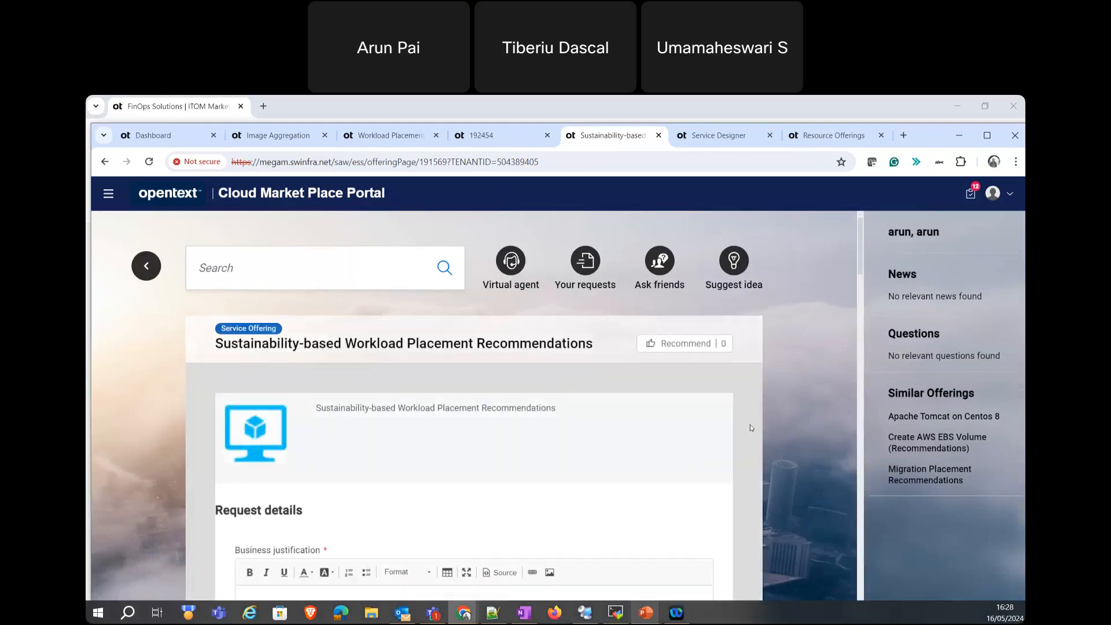
pyautogui.scroll(-5, 750, 425)
pyautogui.scroll(-10, 750, 427)
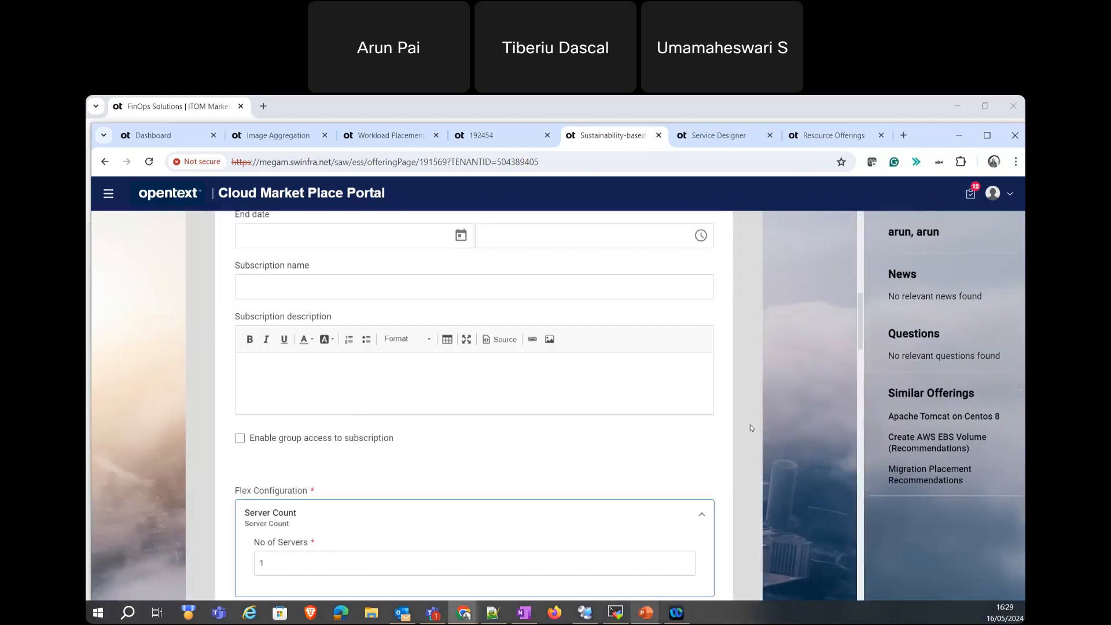
# Set the MS Azure configuration's resource provider to PM Account and its region to Central India.
pyautogui.scroll(-4, 750, 425)
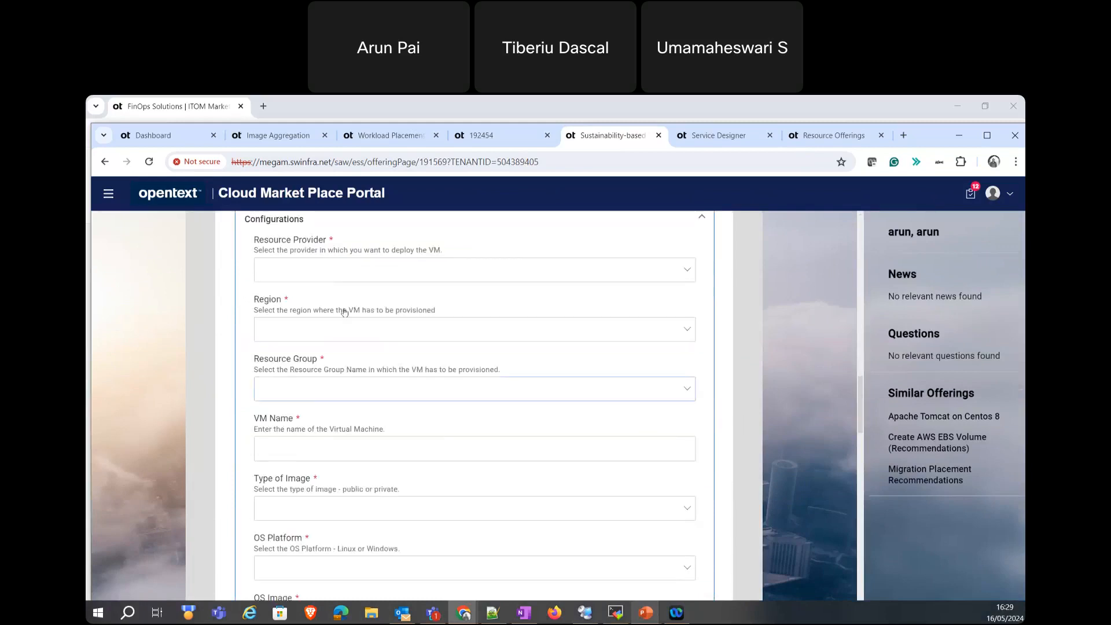
pyautogui.click(320, 272)
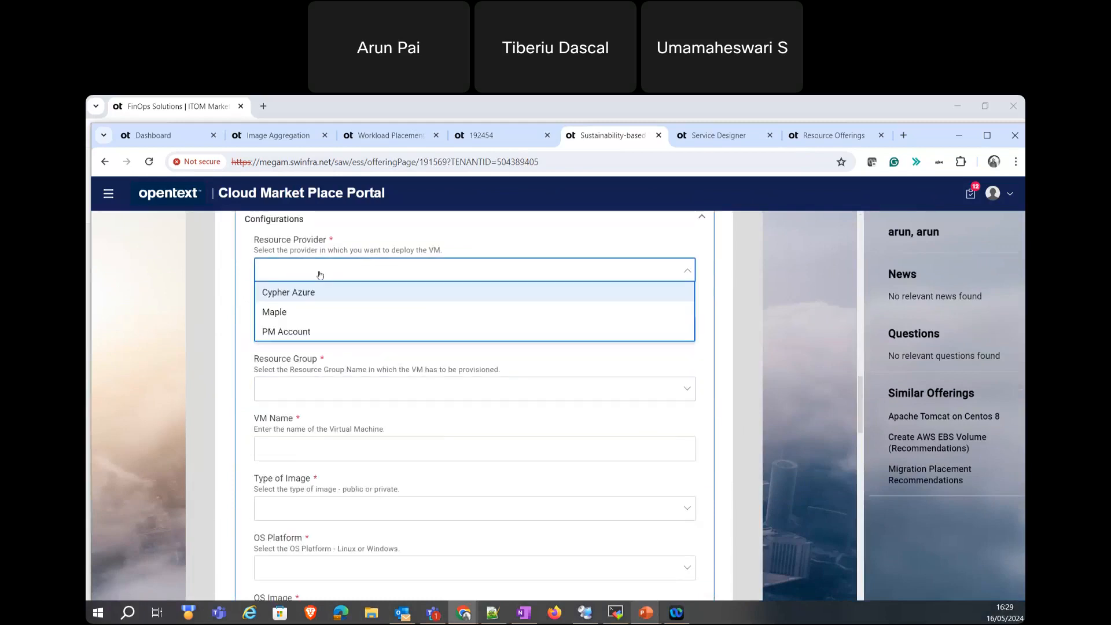
pyautogui.click(302, 335)
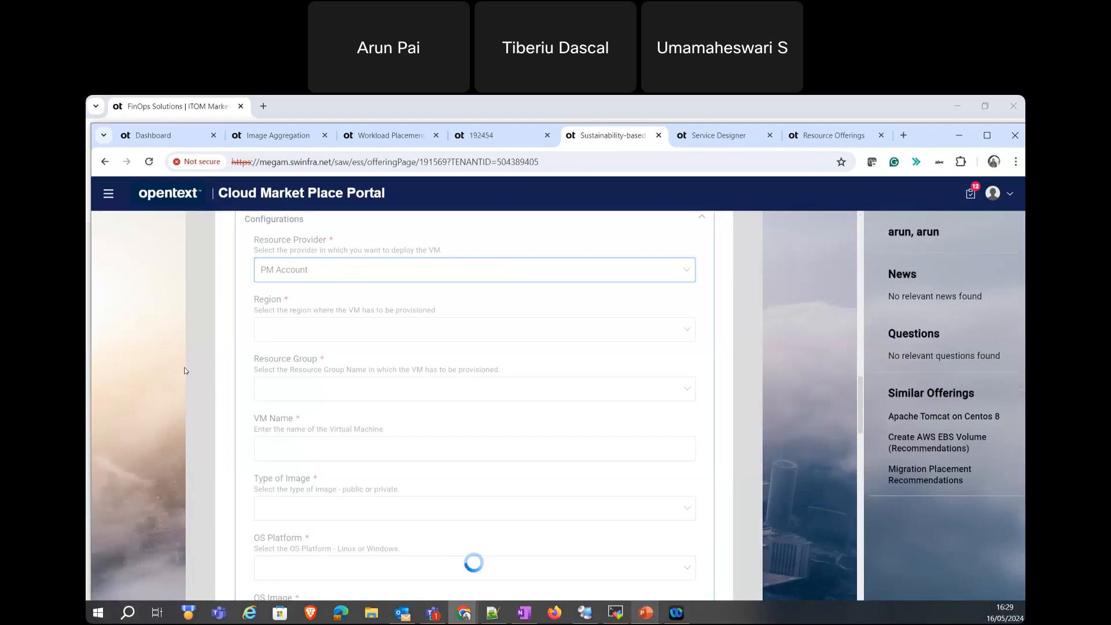
pyautogui.click(298, 340)
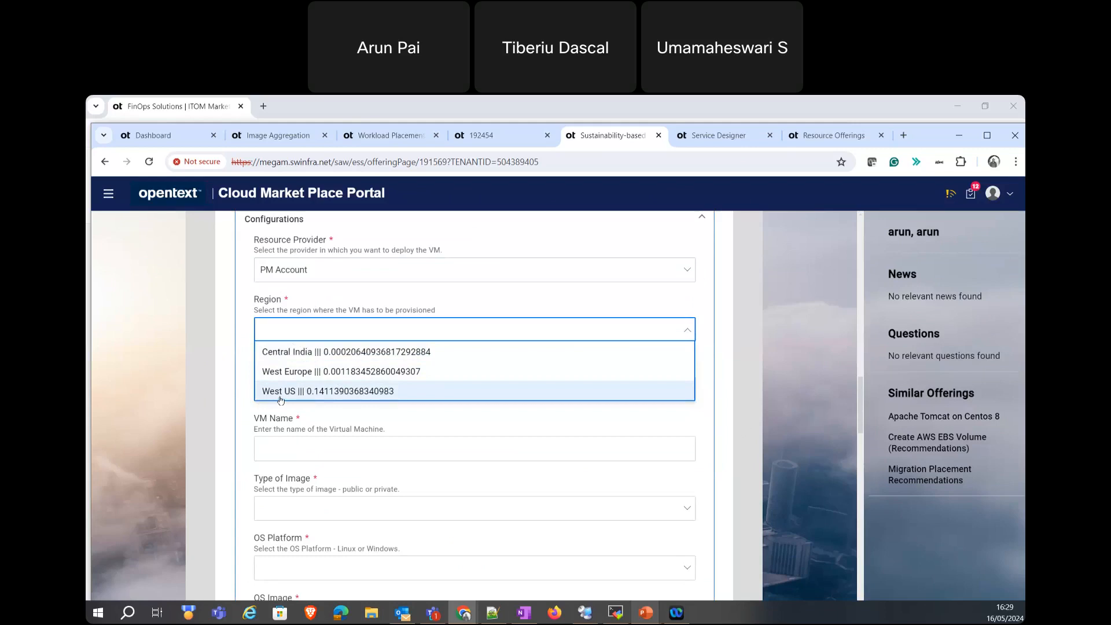
pyautogui.click(230, 365)
pyautogui.click(260, 339)
pyautogui.click(264, 352)
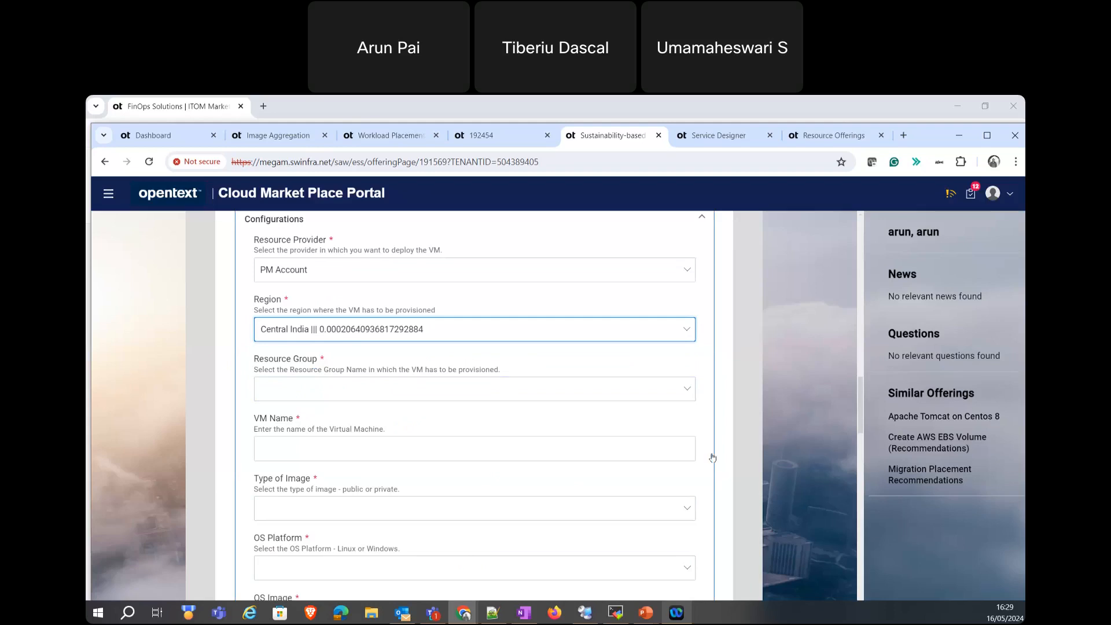
pyautogui.click(729, 469)
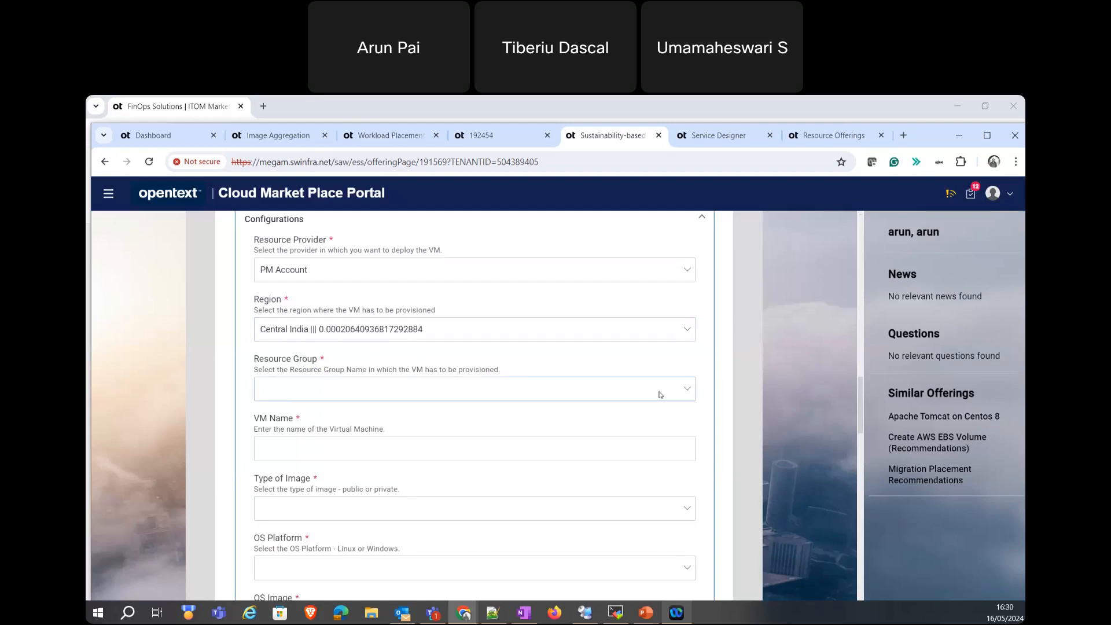
# Review the remaining VM configuration fields and organizational tags, and expand the Enter Custom Tags section.
pyautogui.scroll(-4, 595, 448)
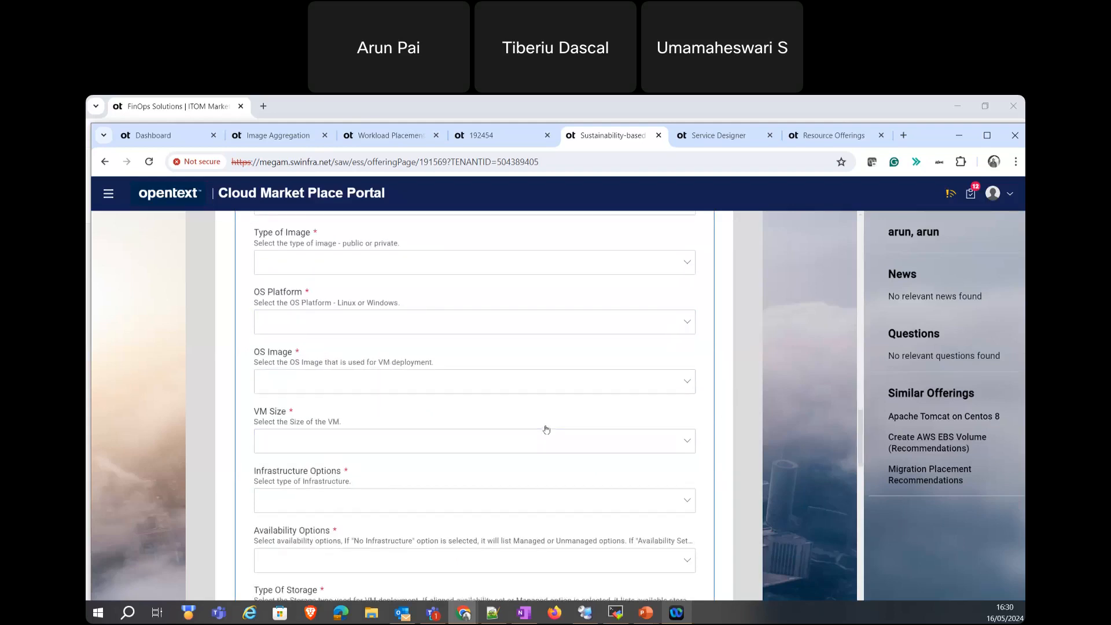
pyautogui.scroll(-4, 546, 429)
pyautogui.scroll(-3, 483, 427)
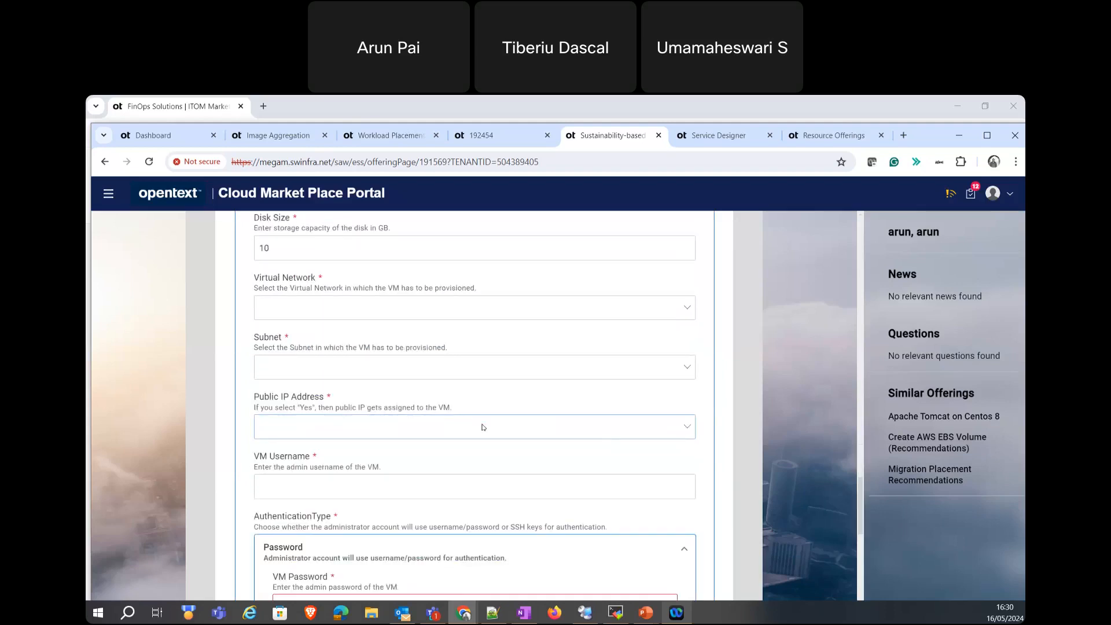
pyautogui.scroll(-3, 484, 428)
pyautogui.scroll(-5, 347, 516)
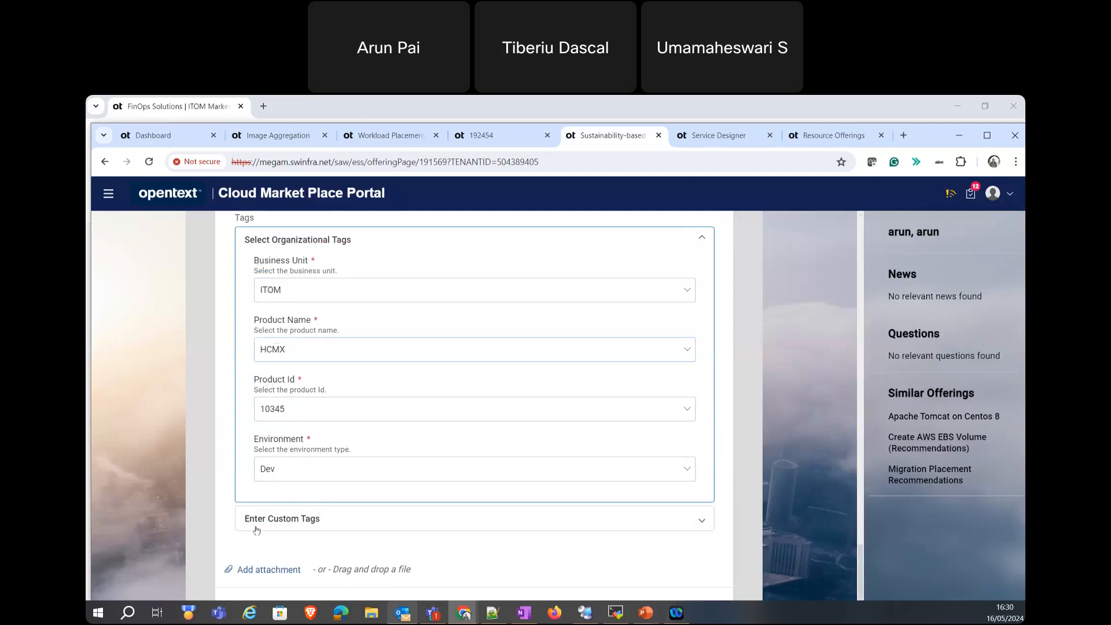
pyautogui.click(412, 521)
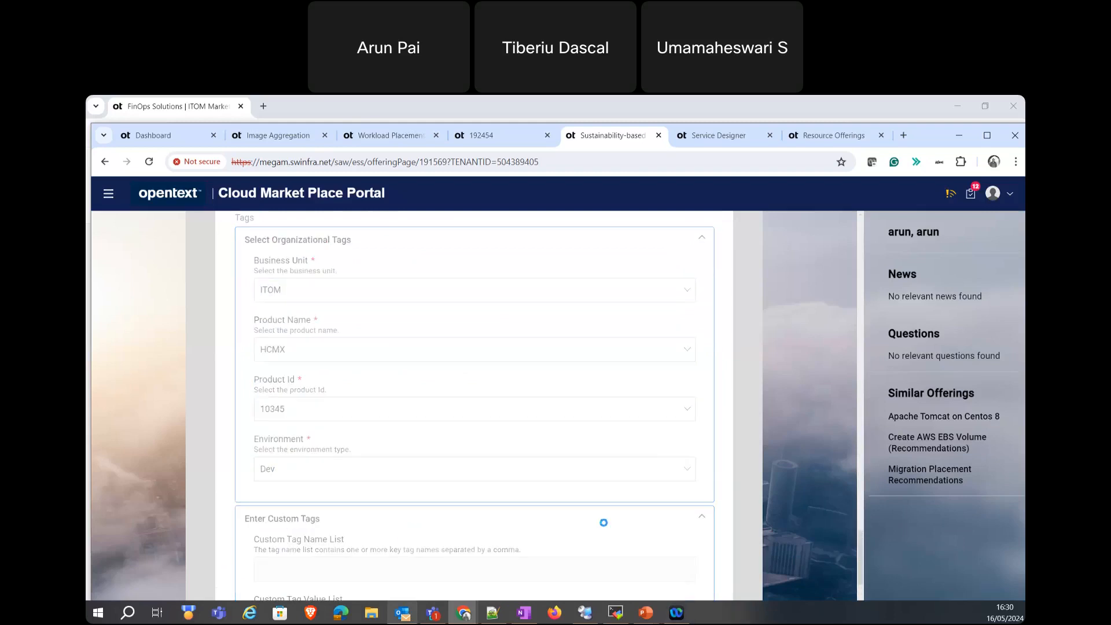
pyautogui.scroll(-2, 736, 507)
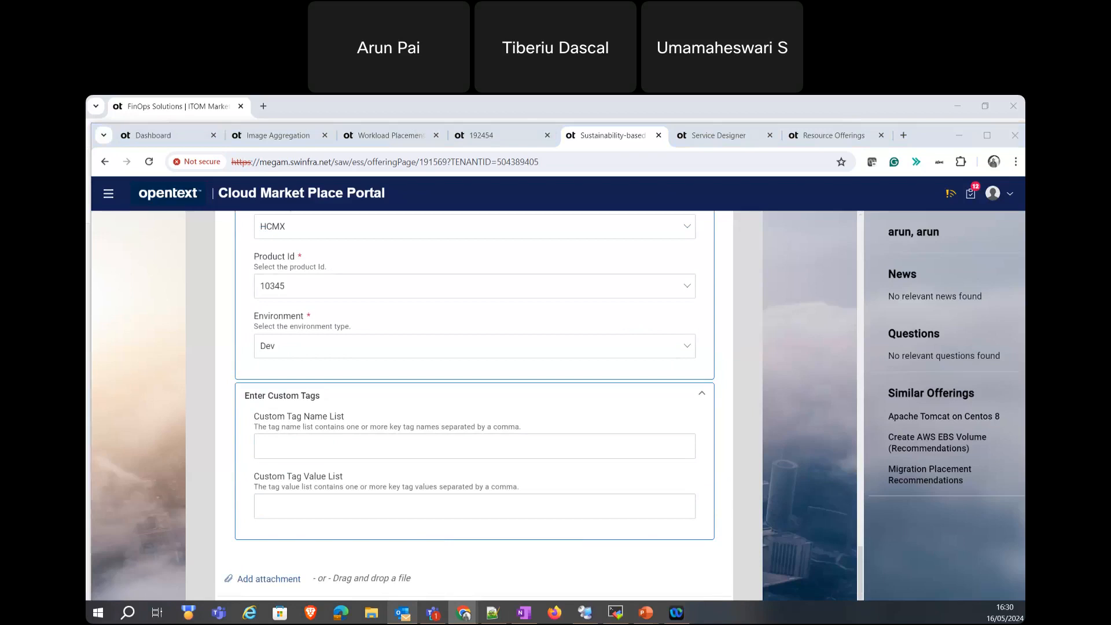
# Return from the slide show to the sustainability-based offering and re-examine the Region options with their carbon emission values, keeping Central India.
pyautogui.hotkey('alt', 'Tab')
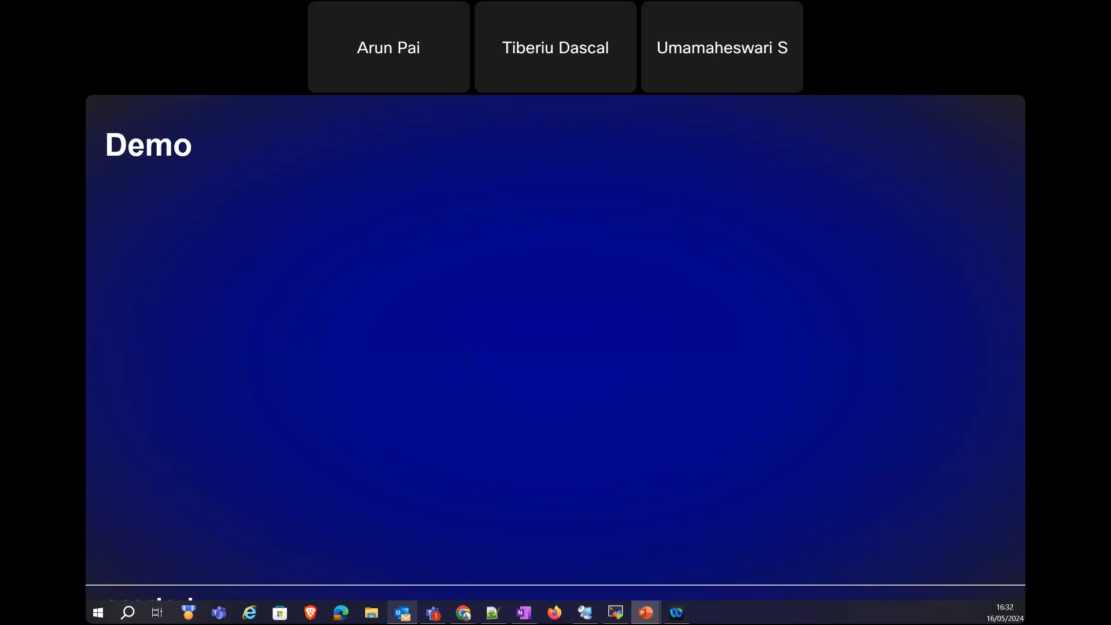
pyautogui.moveTo(463, 612)
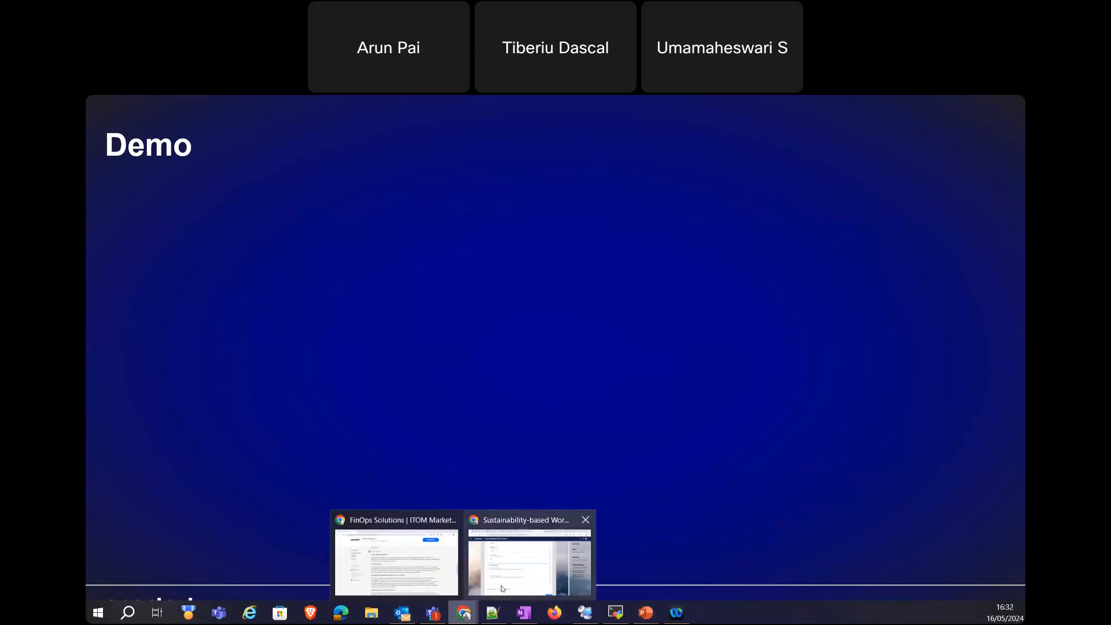
pyautogui.click(502, 588)
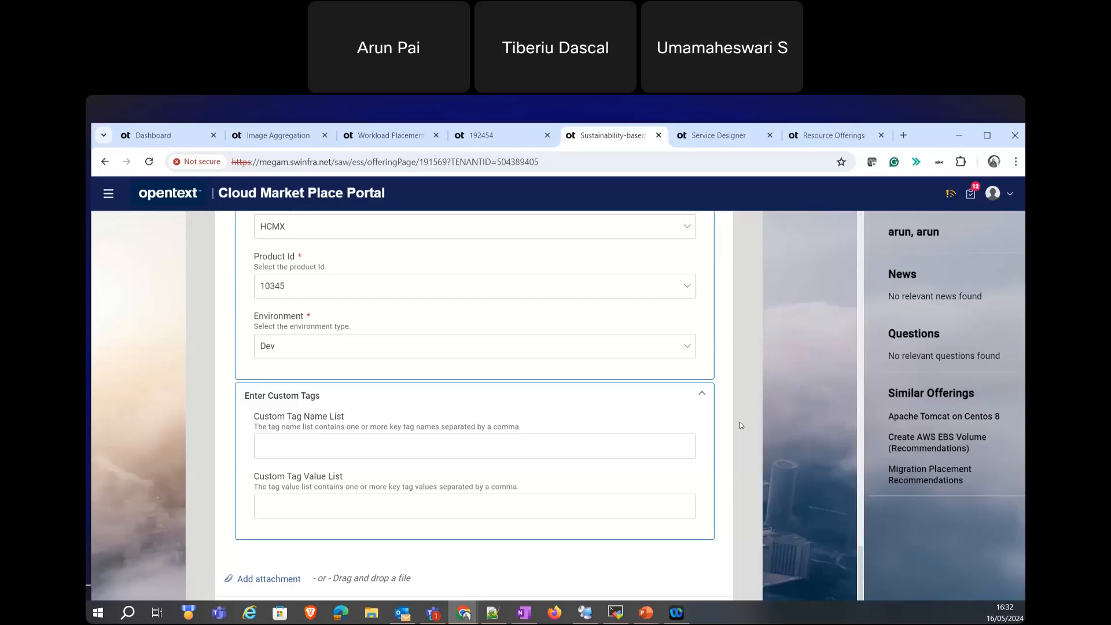
pyautogui.scroll(3, 741, 425)
pyautogui.scroll(3, 740, 425)
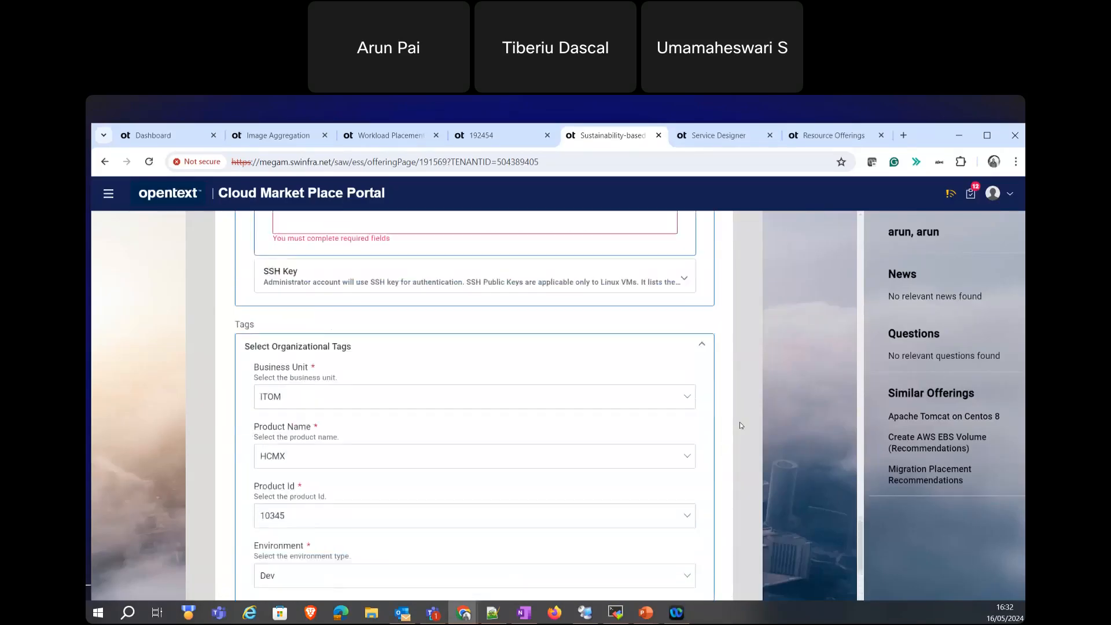
pyautogui.scroll(9, 738, 425)
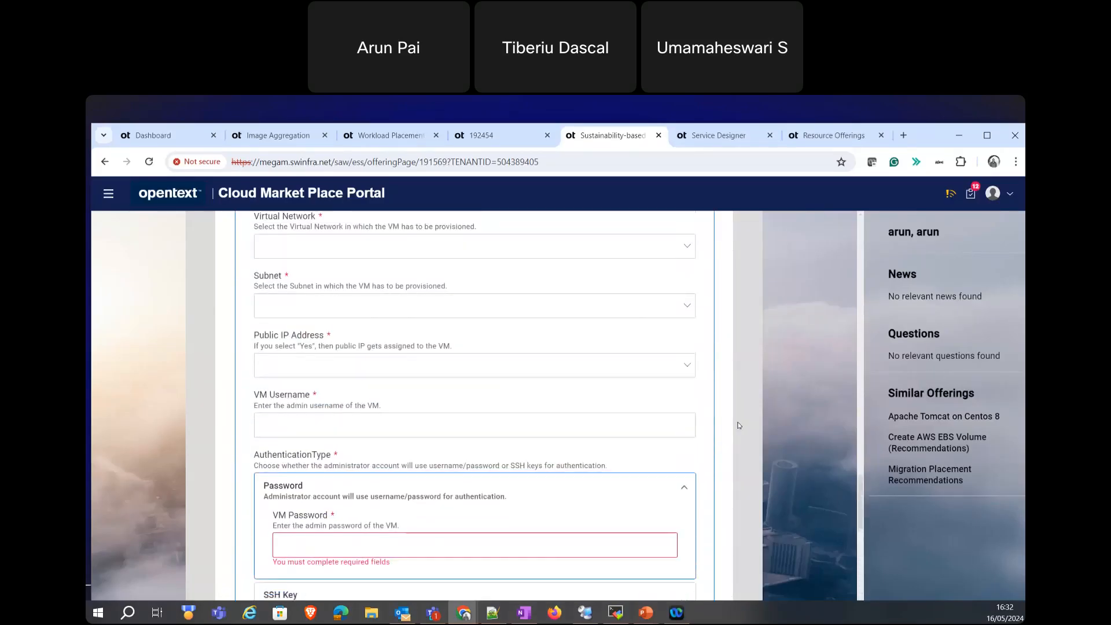
pyautogui.scroll(6, 738, 426)
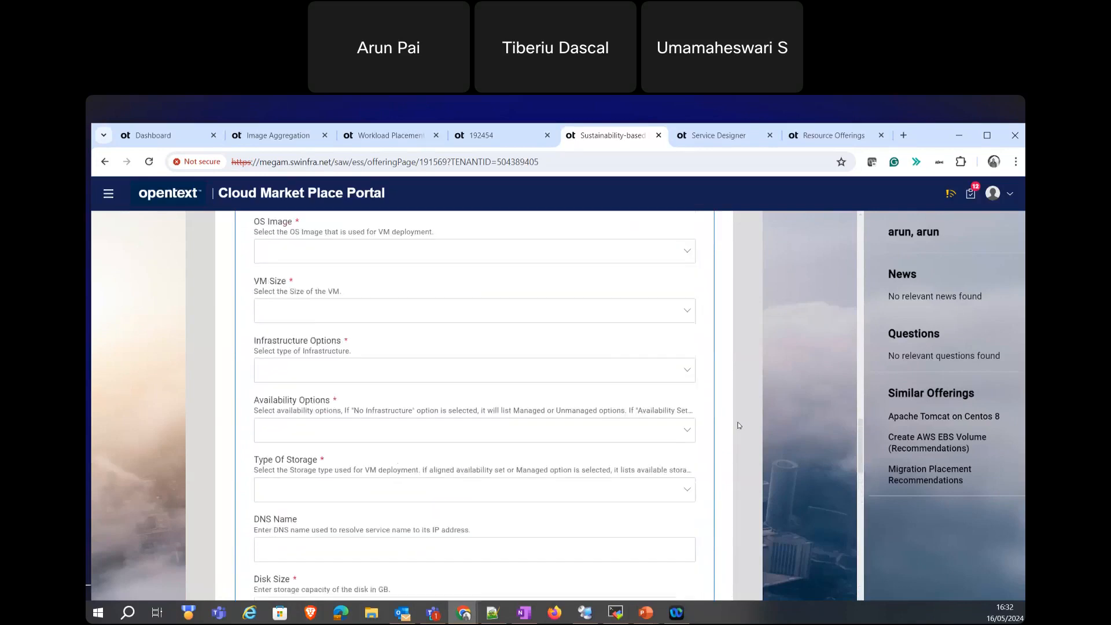
pyautogui.scroll(1, 737, 425)
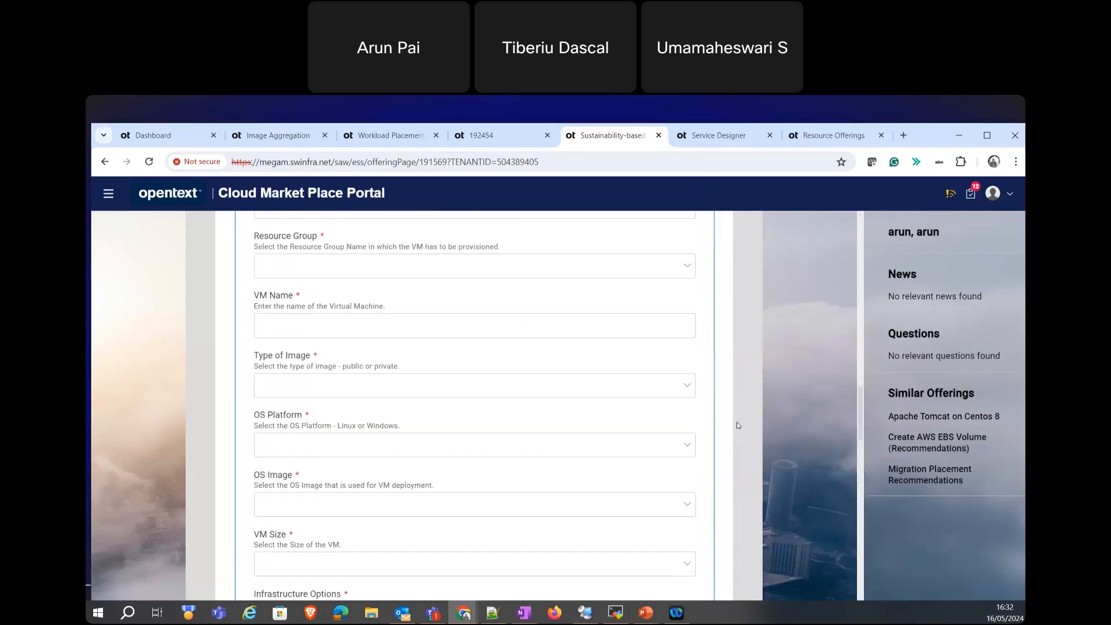
pyautogui.scroll(4, 699, 422)
pyautogui.click(324, 399)
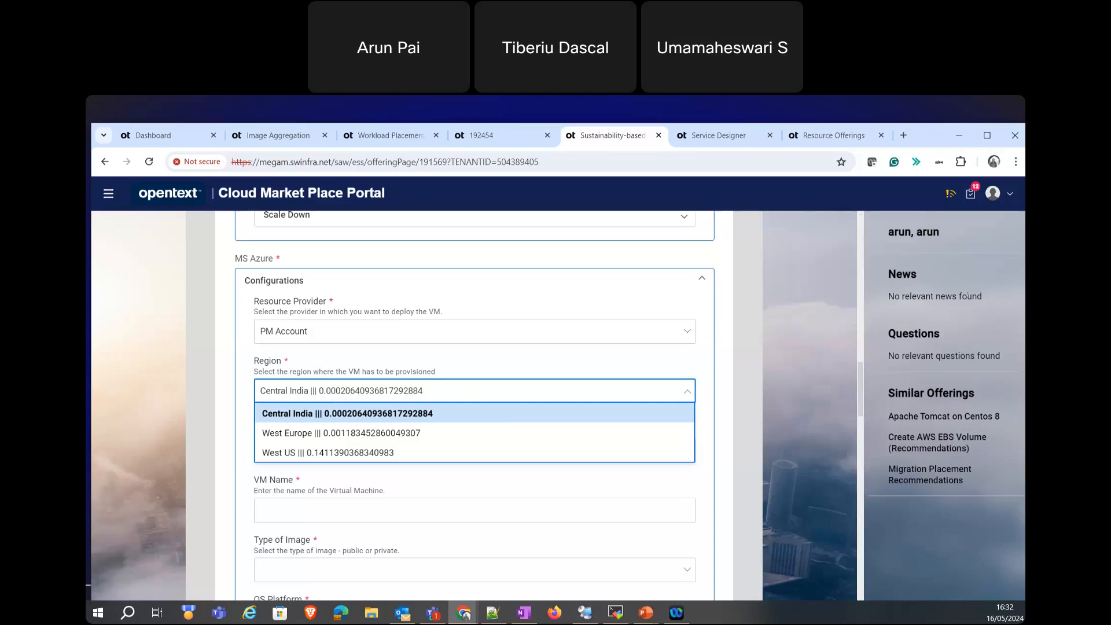
pyautogui.click(723, 435)
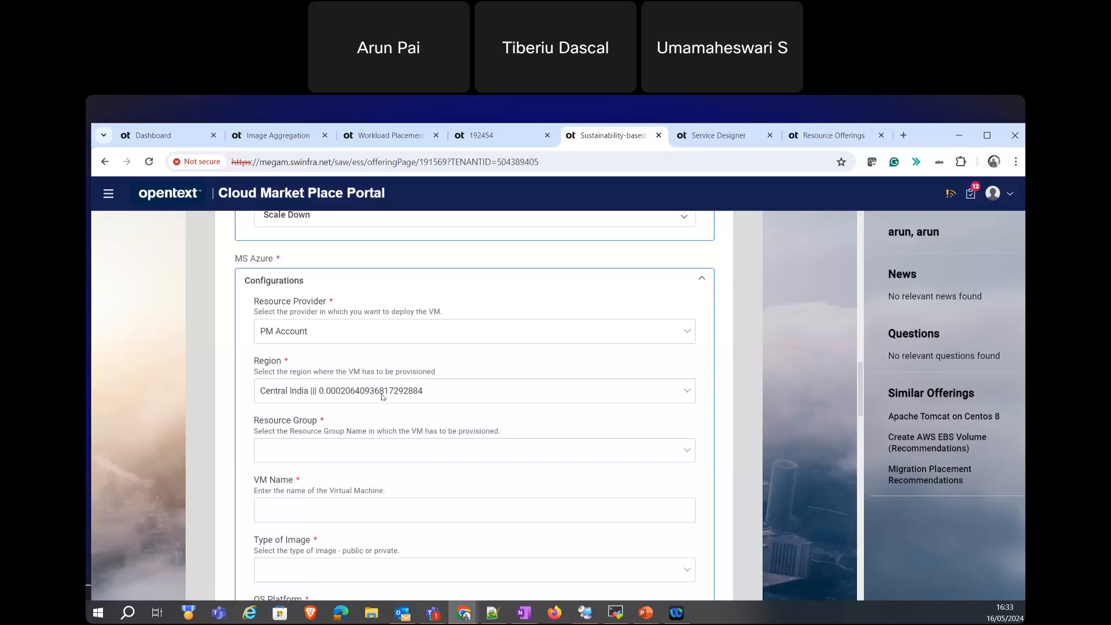
# Maximize the browser window, switch to the PowerPoint slide show and advance from the Demo slide to the following one.
pyautogui.click(988, 137)
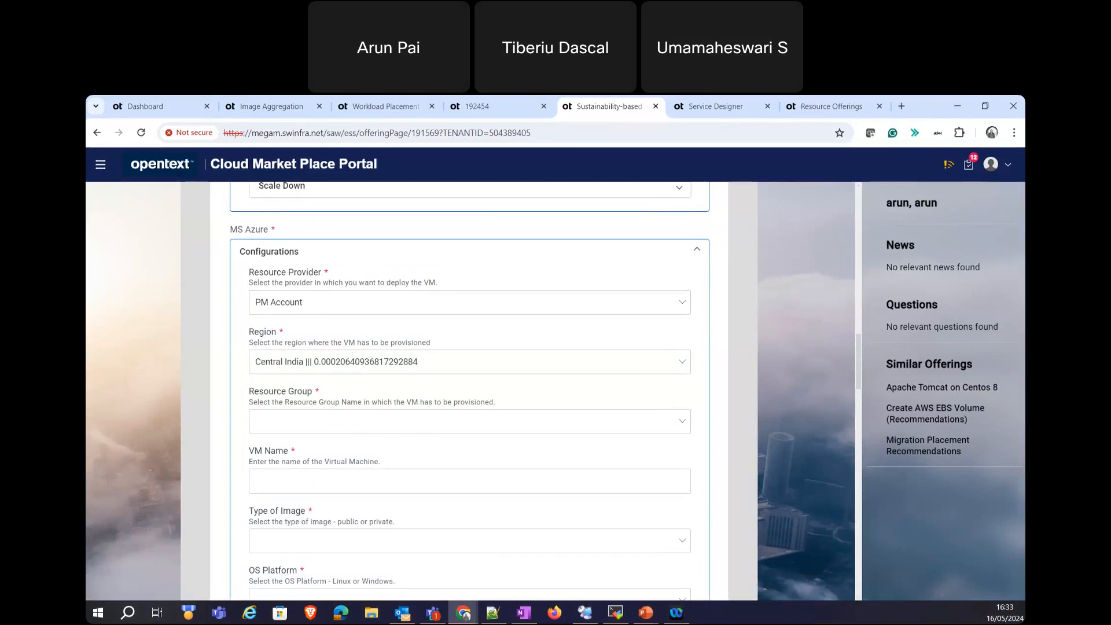
pyautogui.click(637, 621)
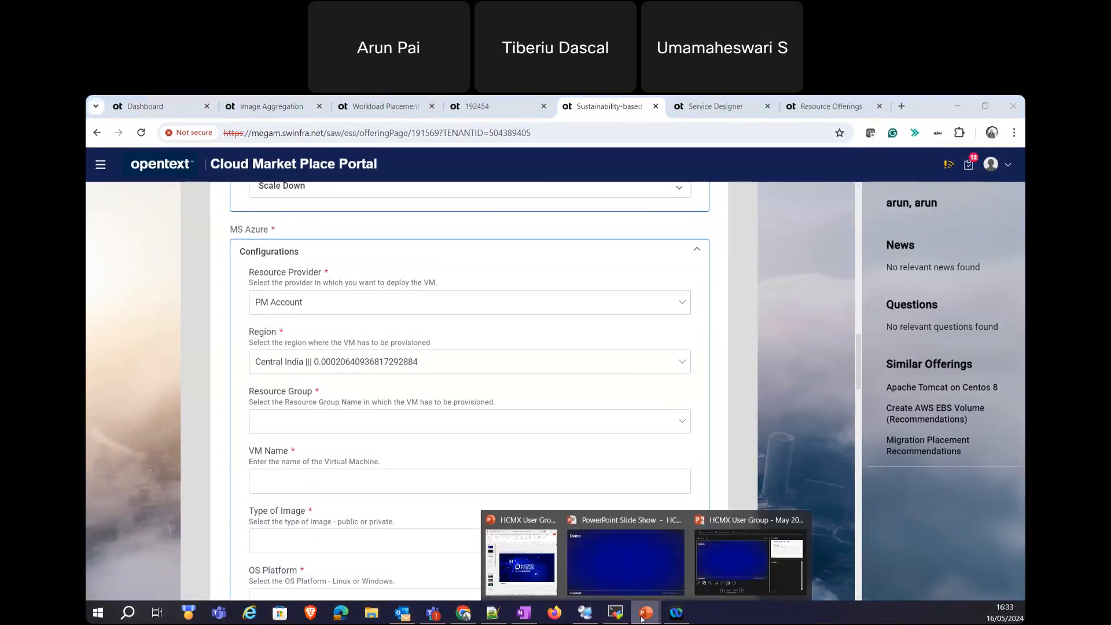
pyautogui.click(639, 561)
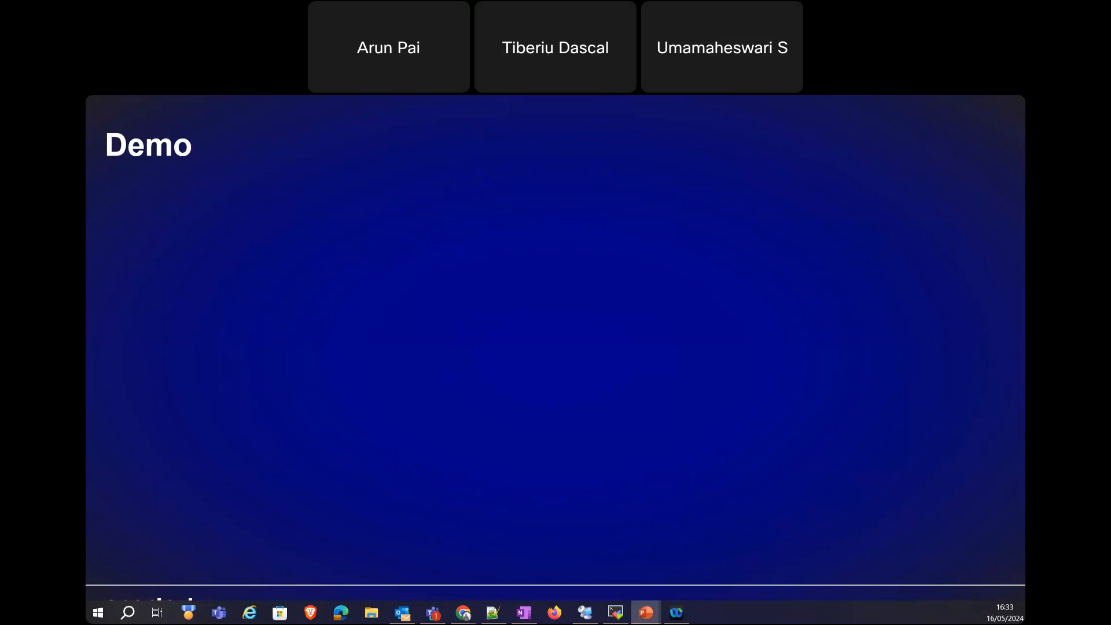
pyautogui.press('Right')
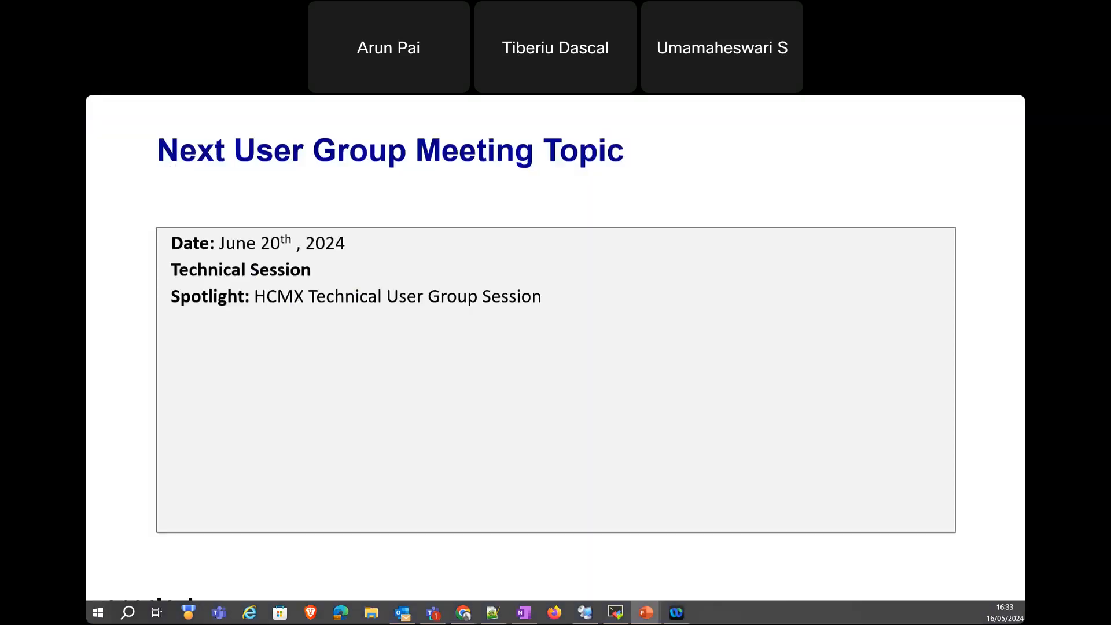